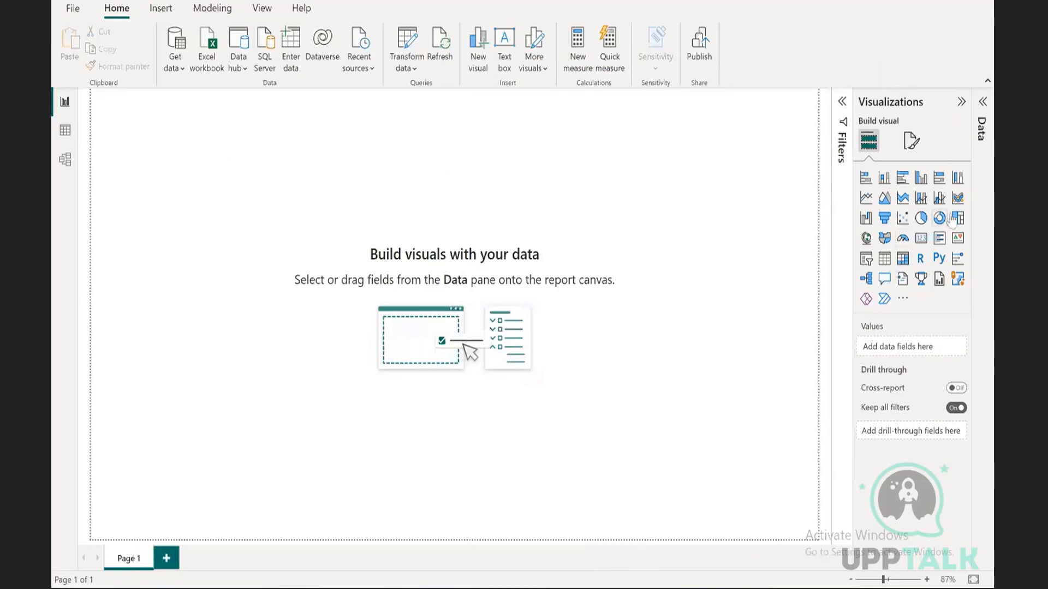
# Add a pie chart, open it in focus mode and use Revenue from the 2010-12 table as its values
pyautogui.click(922, 218)
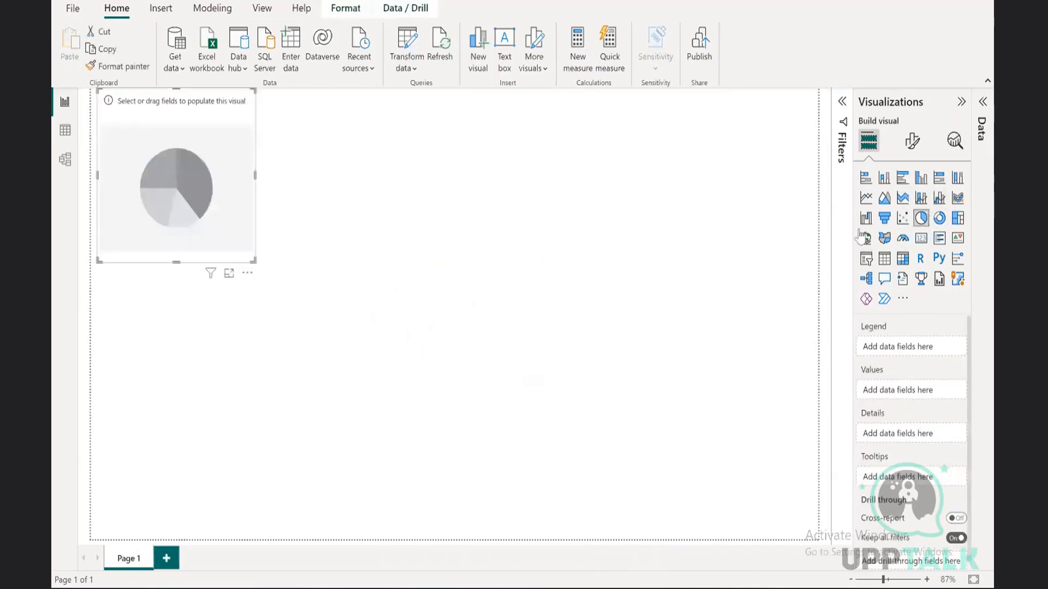
pyautogui.click(229, 274)
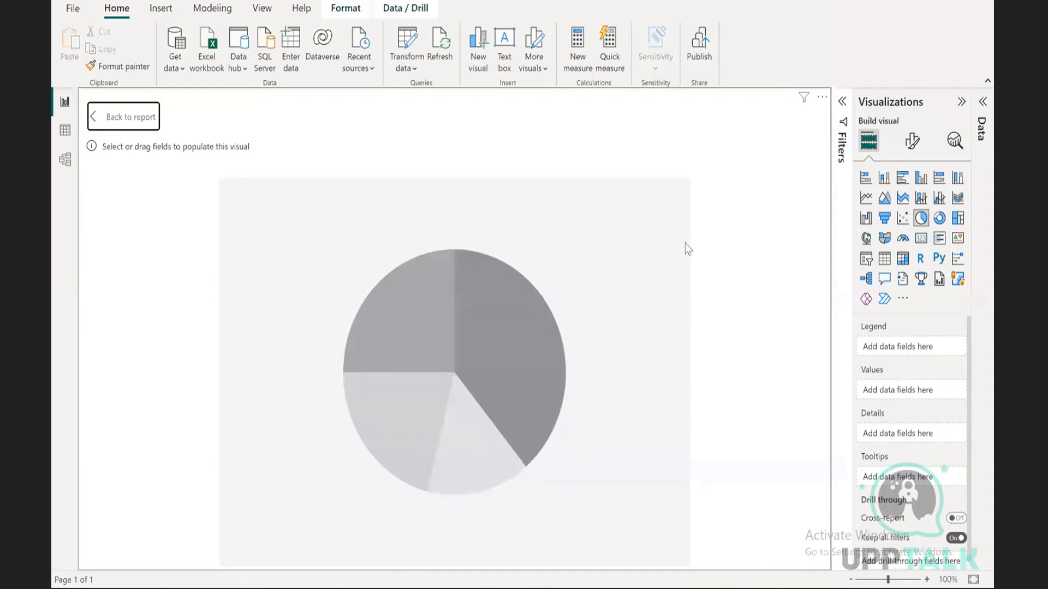
pyautogui.click(983, 102)
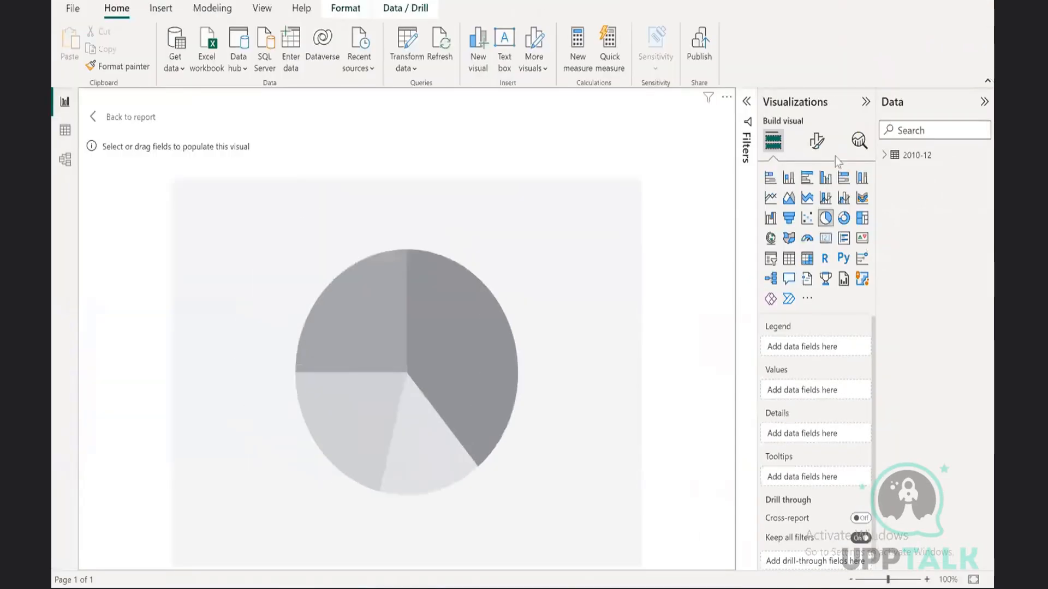
pyautogui.click(885, 155)
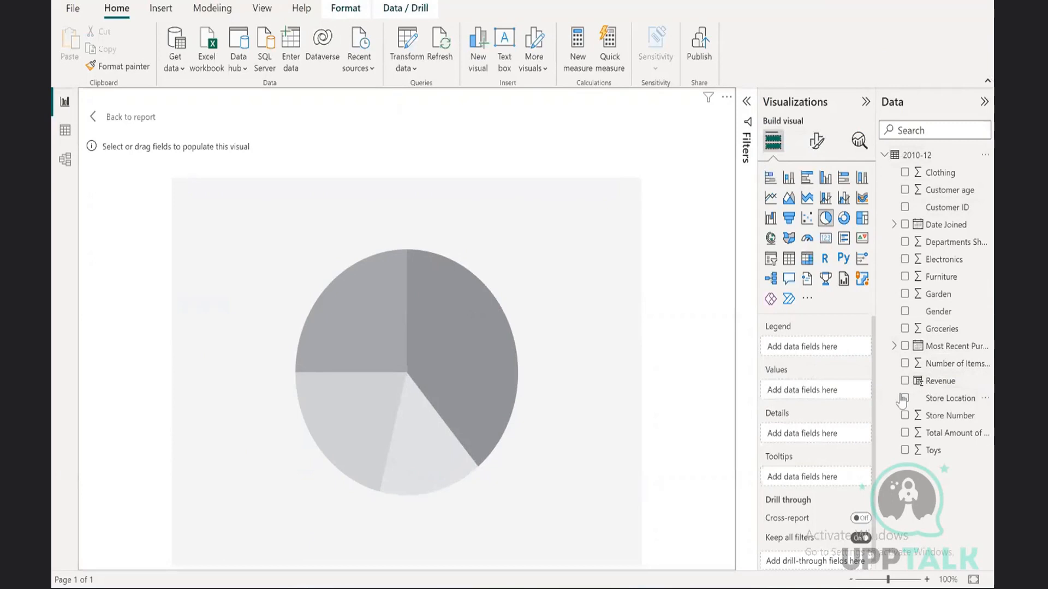
pyautogui.moveTo(935, 385); pyautogui.dragTo(805, 391)
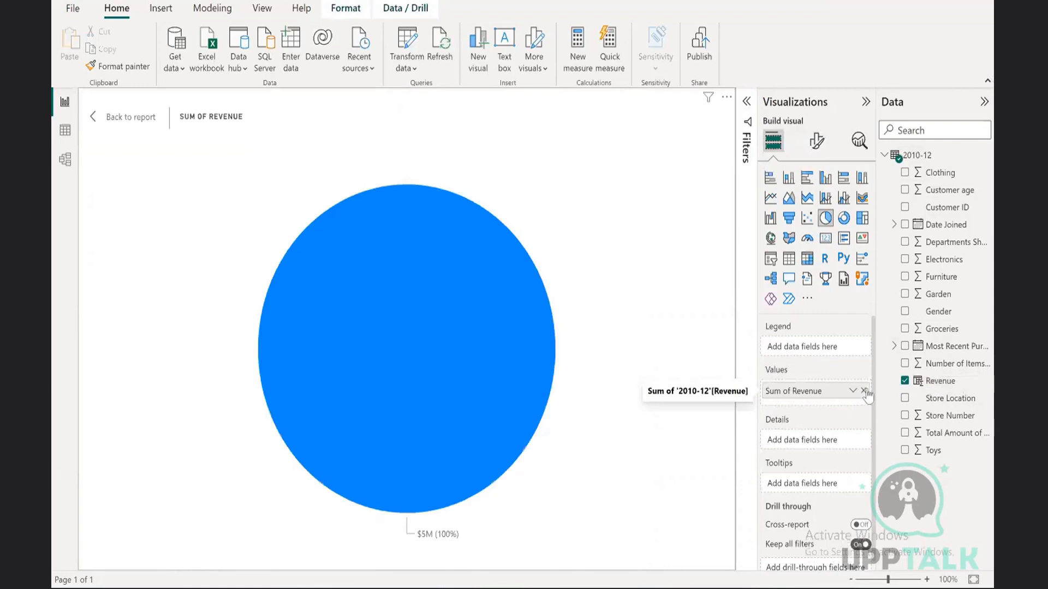
pyautogui.click(864, 393)
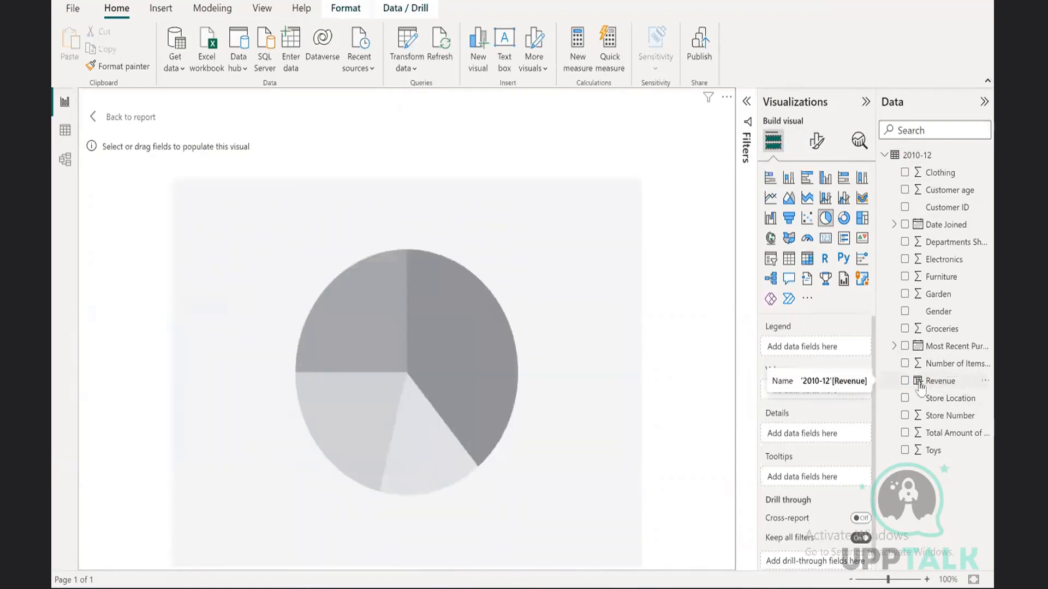
pyautogui.click(906, 381)
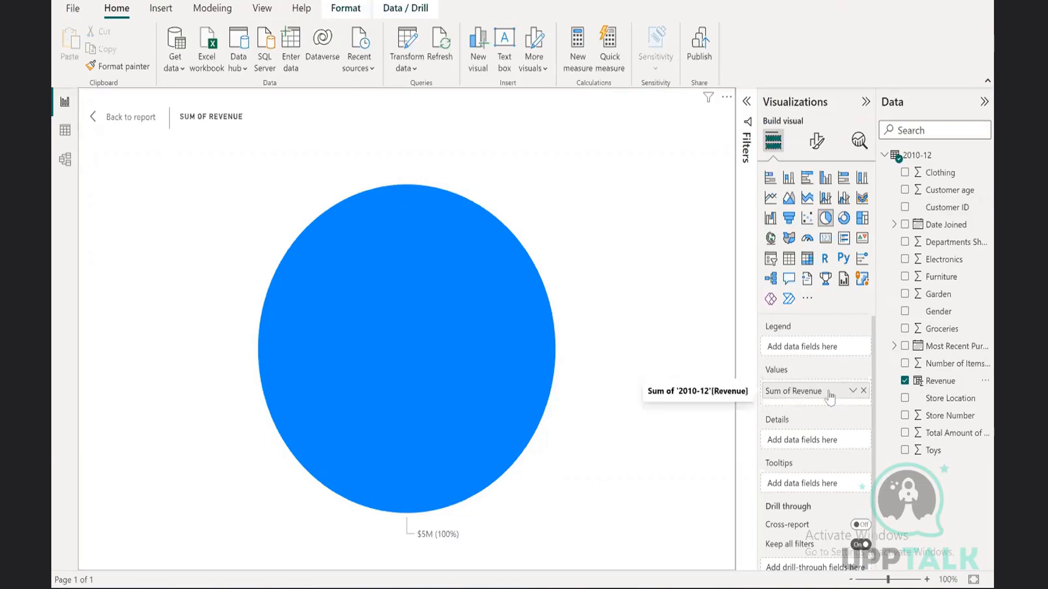
# Rename the pie chart's values field to Revenue and split the pie by the Gender field
pyautogui.doubleClick(805, 391)
pyautogui.click(795, 390)
pyautogui.press('BackSpace')
pyautogui.press('BackSpace')
pyautogui.press('BackSpace')
pyautogui.press('BackSpace')
pyautogui.press('BackSpace')
pyautogui.press('BackSpace')
pyautogui.press('BackSpace')
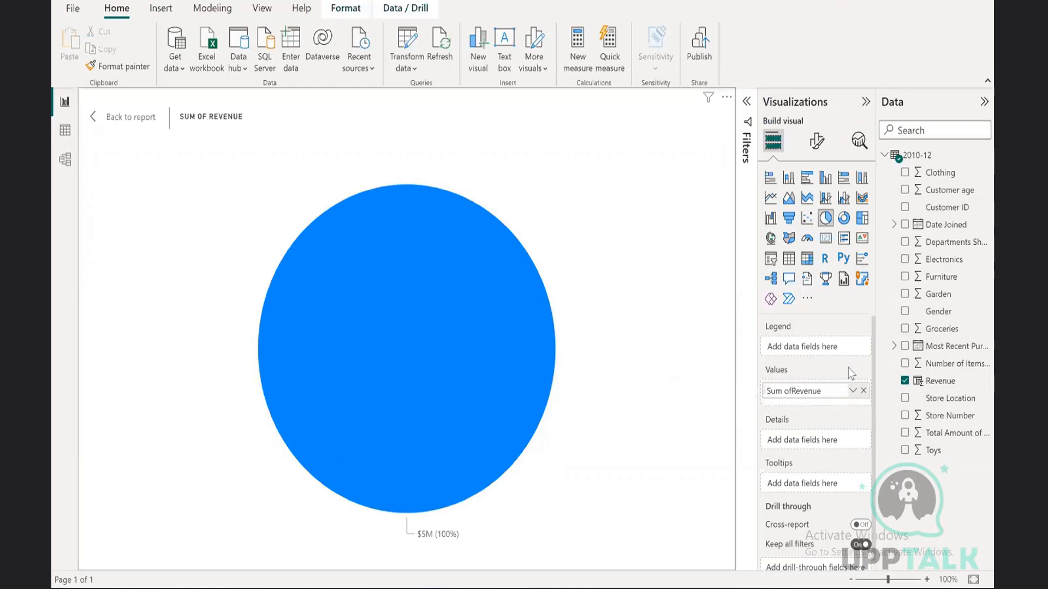
pyautogui.press('Return')
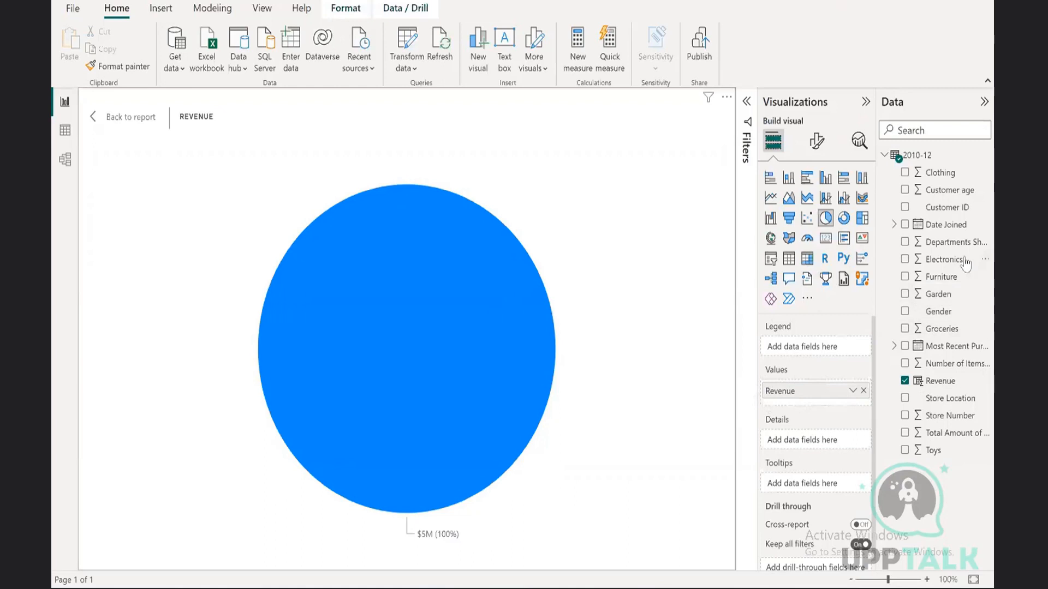
pyautogui.click(904, 311)
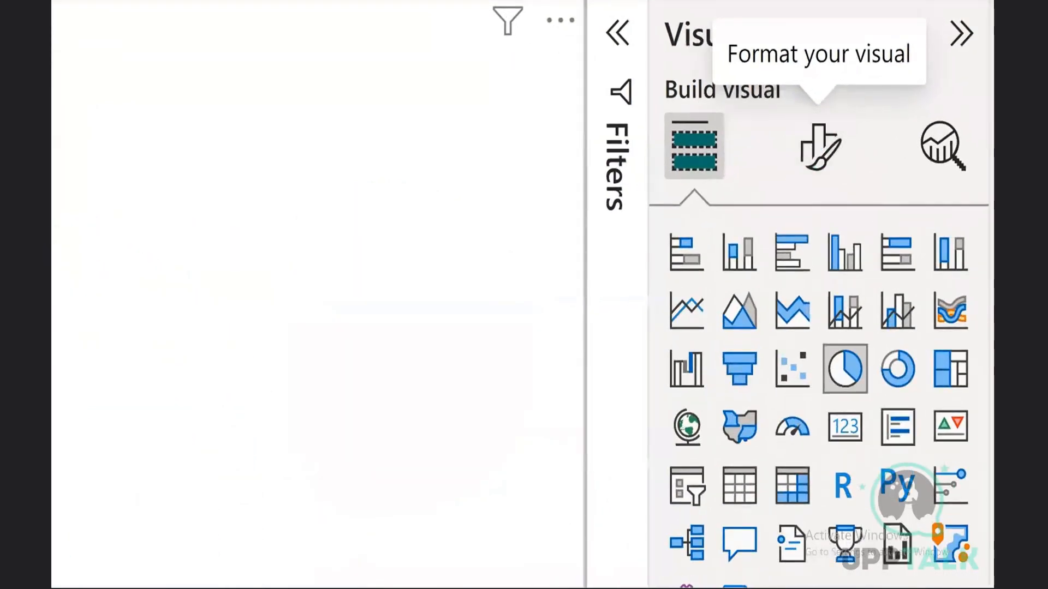
# Colour the Female slice light pink and the Male slice light coral red in the visual's formatting
pyautogui.click(819, 145)
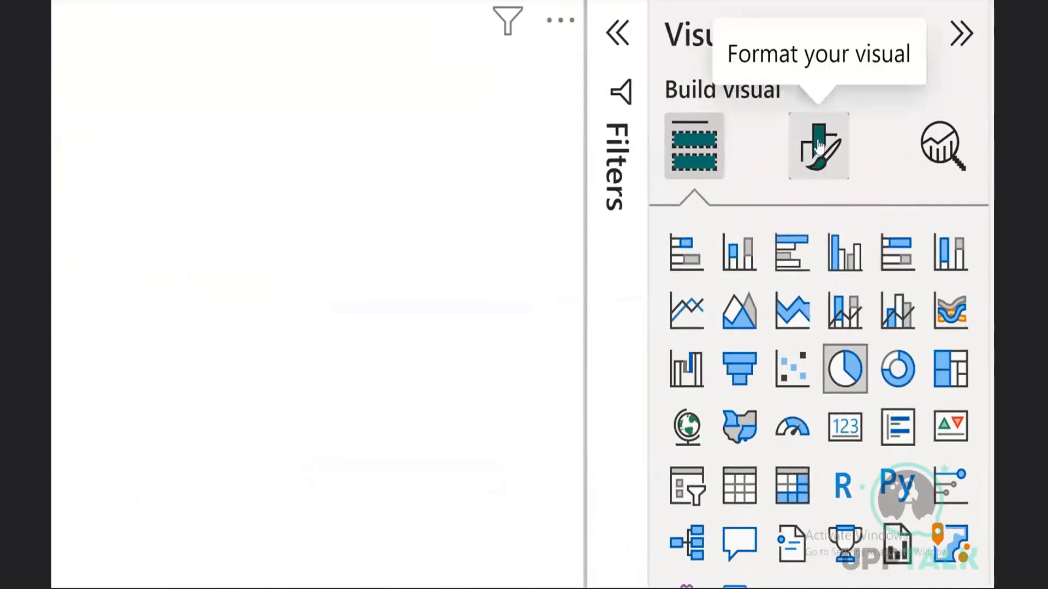
pyautogui.click(818, 145)
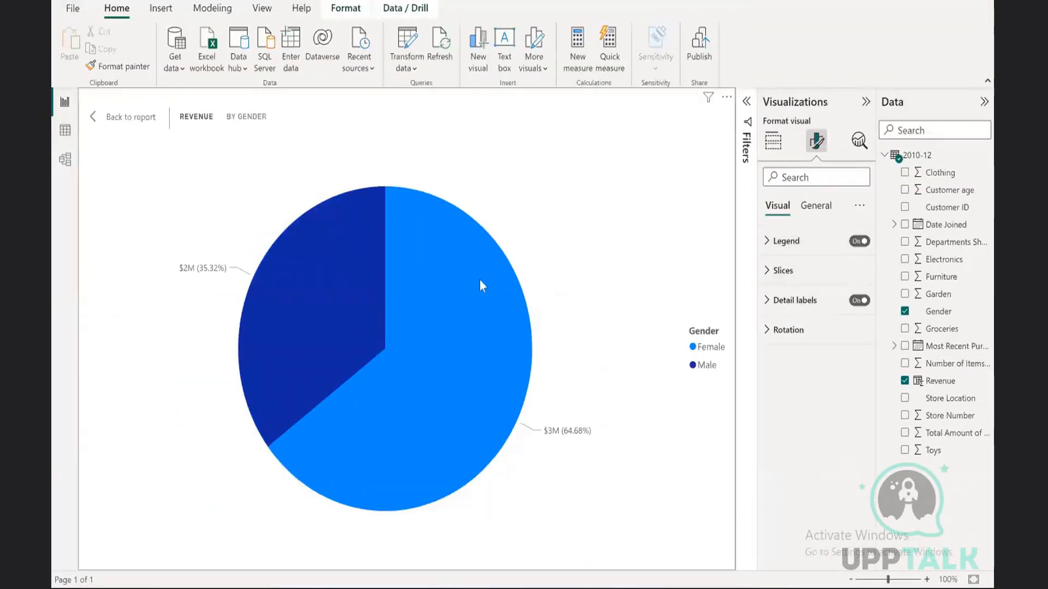
pyautogui.click(773, 272)
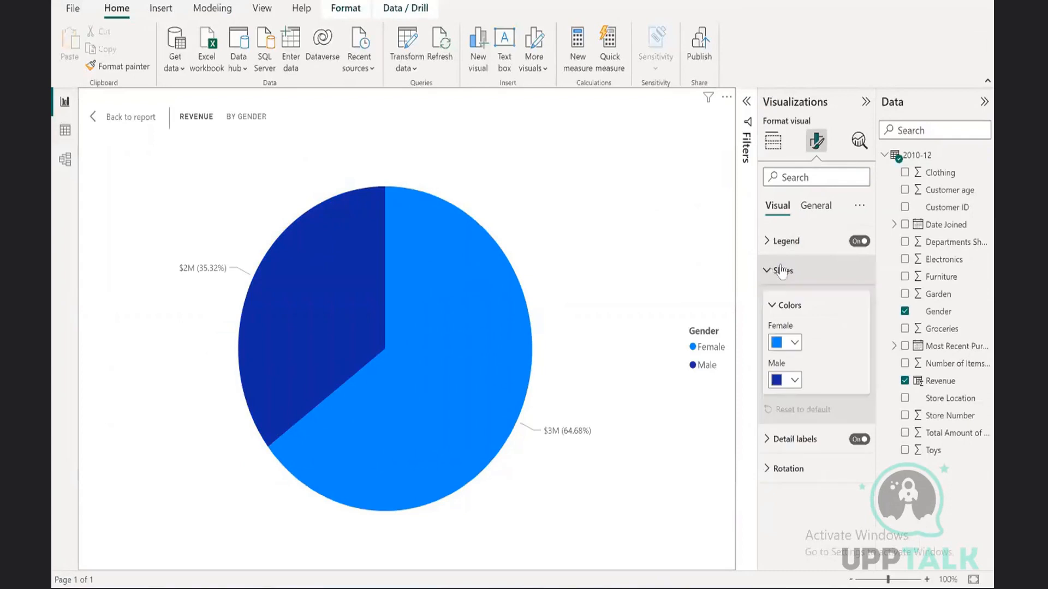
pyautogui.click(794, 343)
pyautogui.click(895, 146)
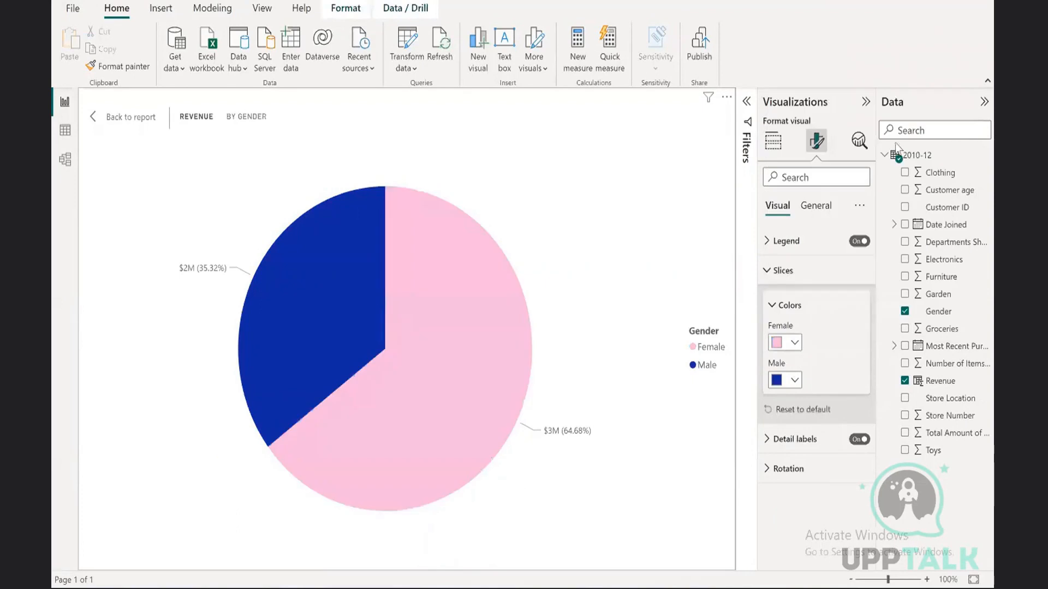
pyautogui.click(786, 384)
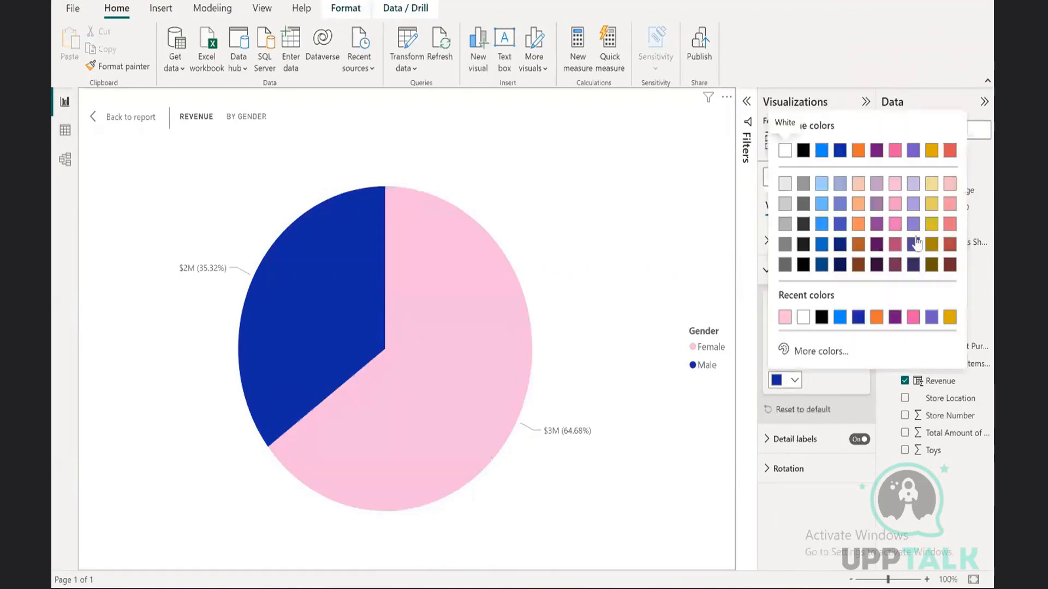
pyautogui.click(956, 227)
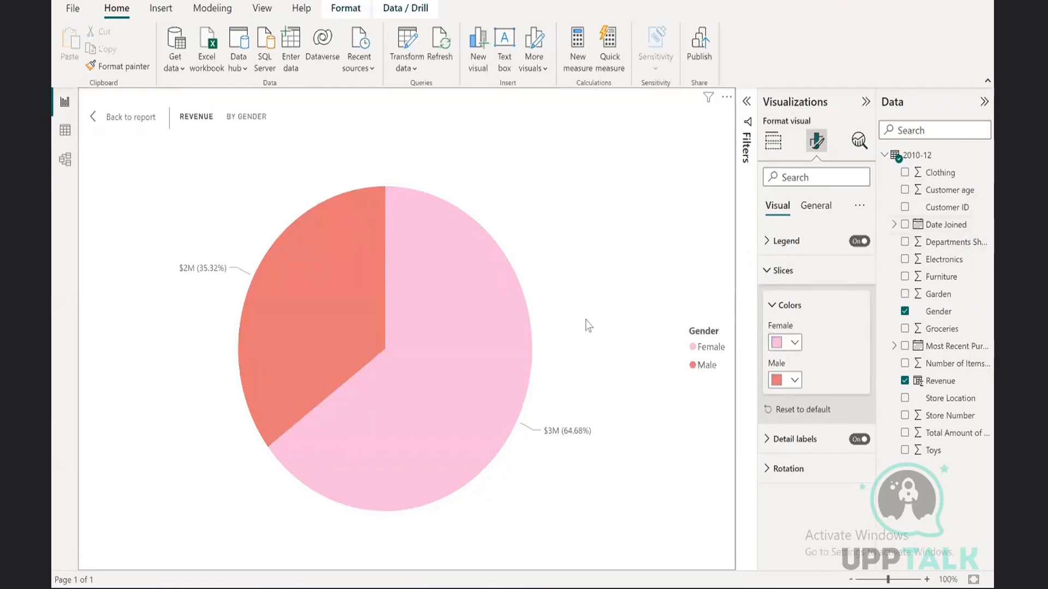
pyautogui.click(782, 270)
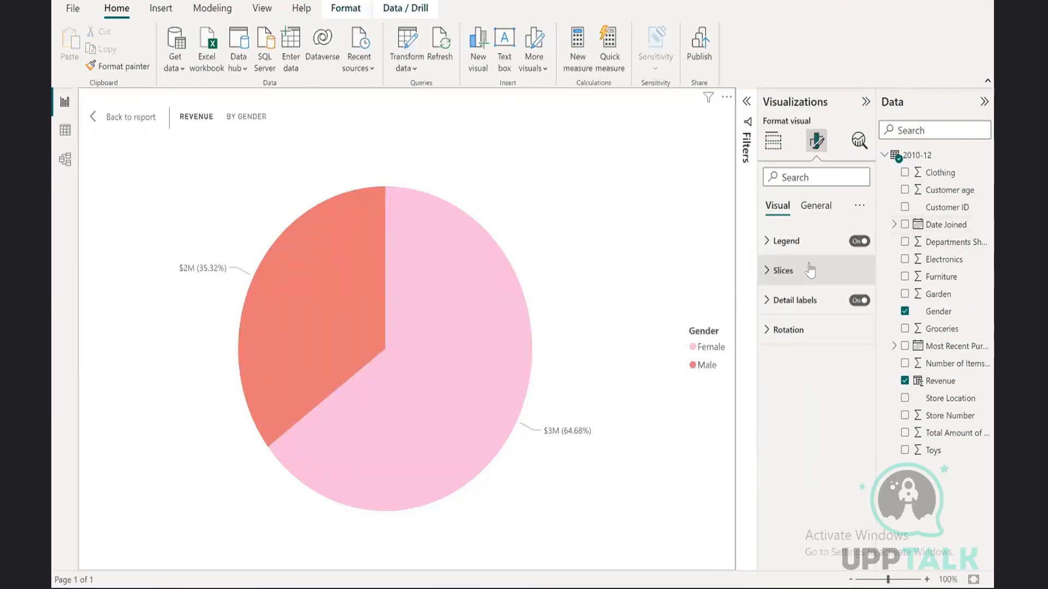
# Try the Inside position for the detail labels, settle on Prefer outside, and select data value with percent of total as label contents
pyautogui.click(809, 306)
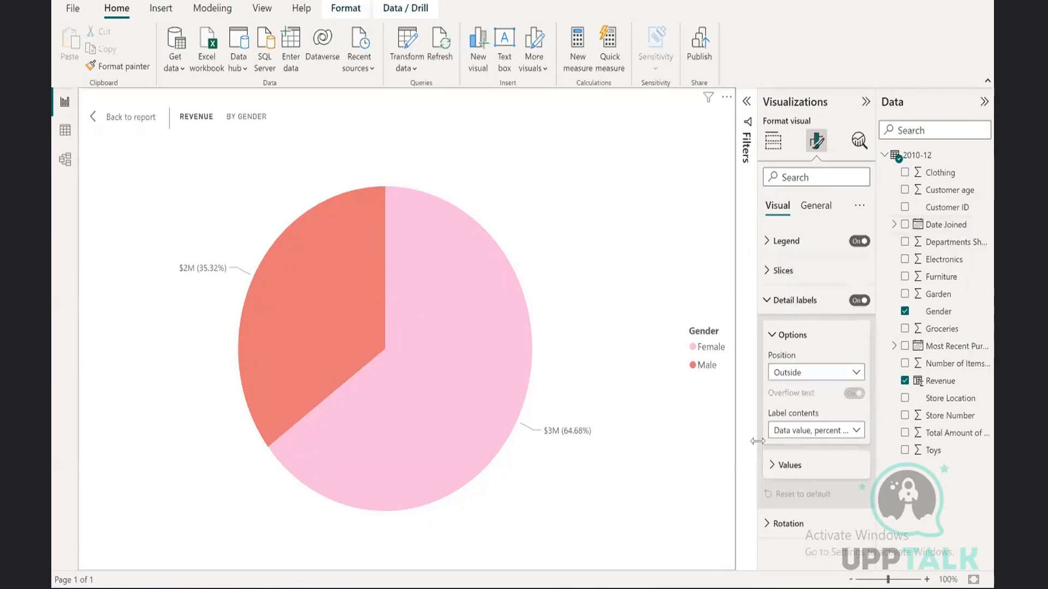
pyautogui.click(819, 377)
pyautogui.click(791, 401)
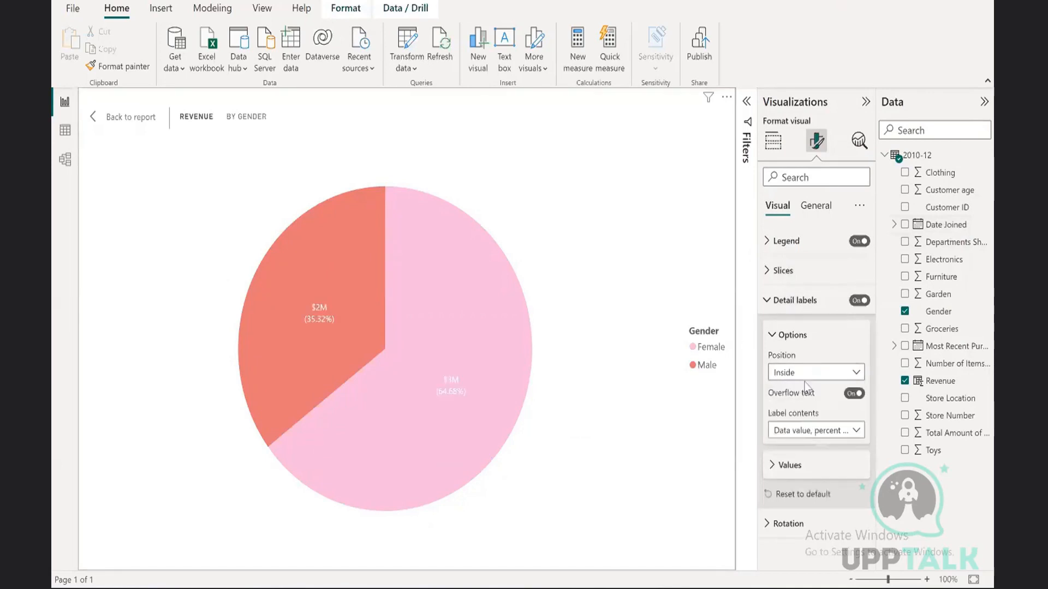
pyautogui.click(801, 373)
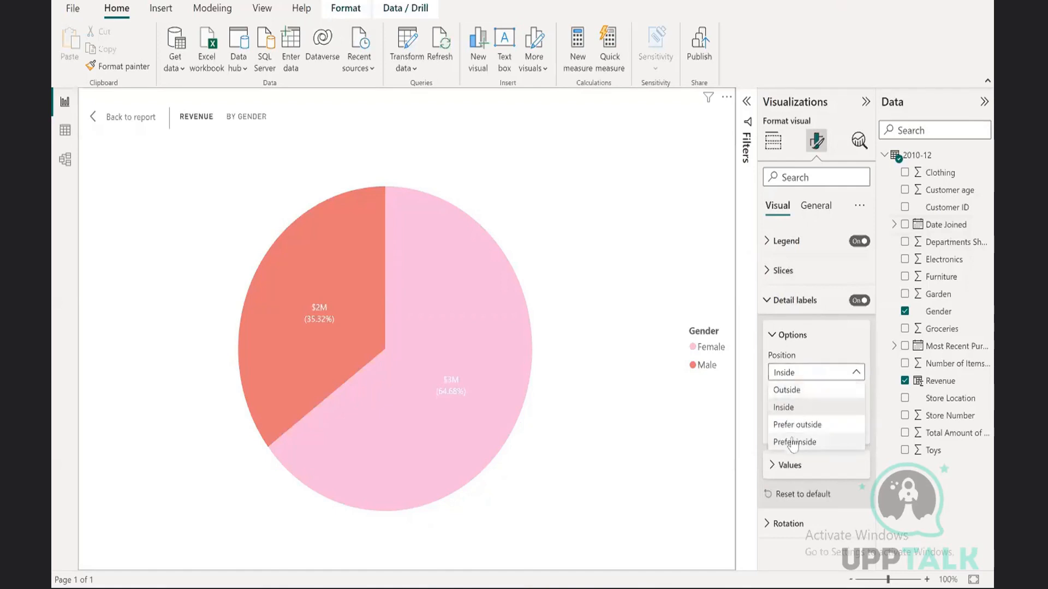
pyautogui.click(795, 425)
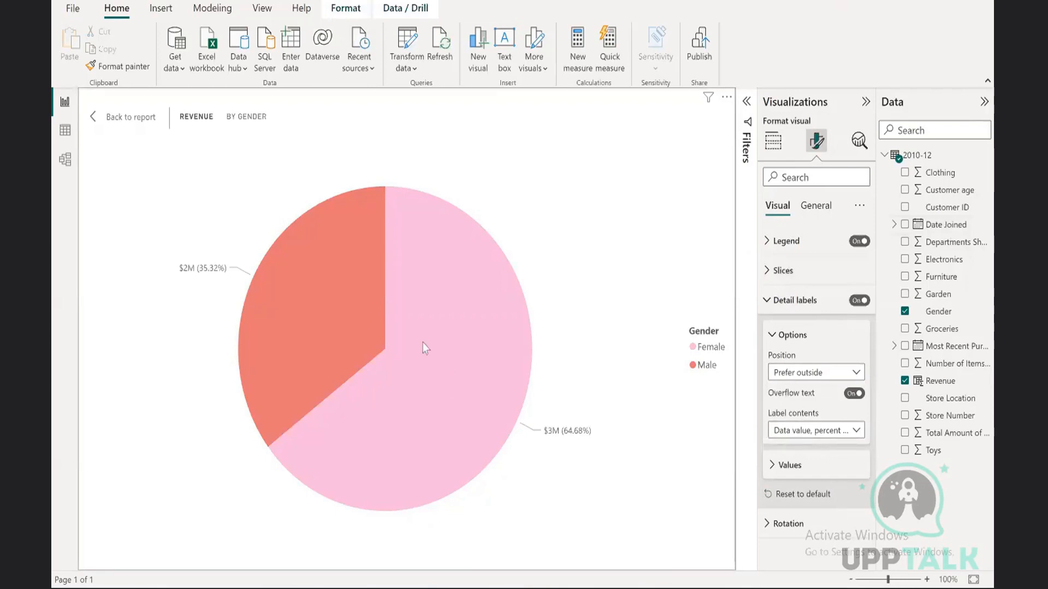
pyautogui.moveTo(423, 342)
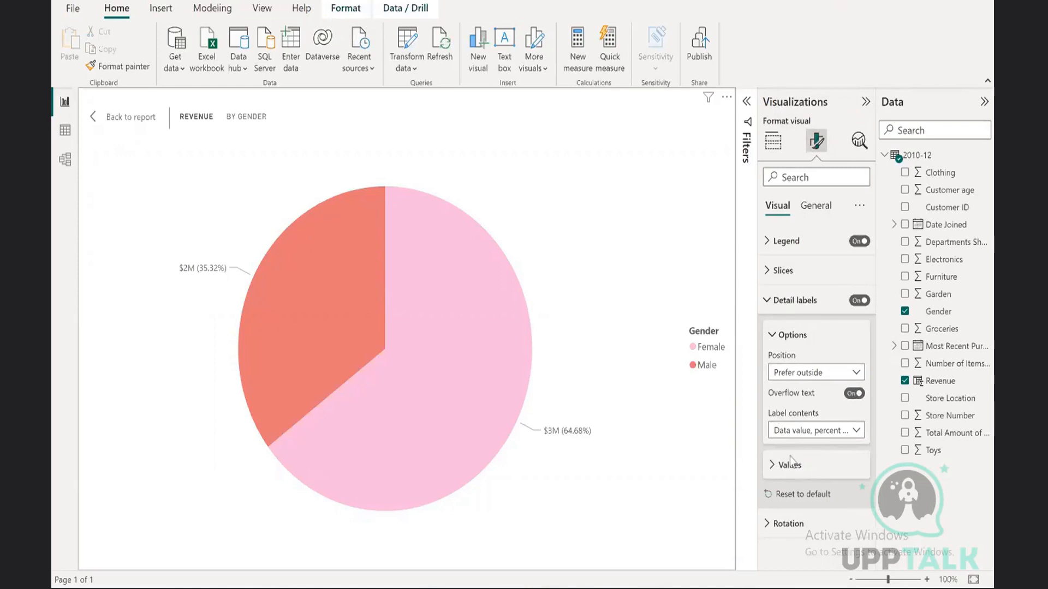
pyautogui.click(793, 431)
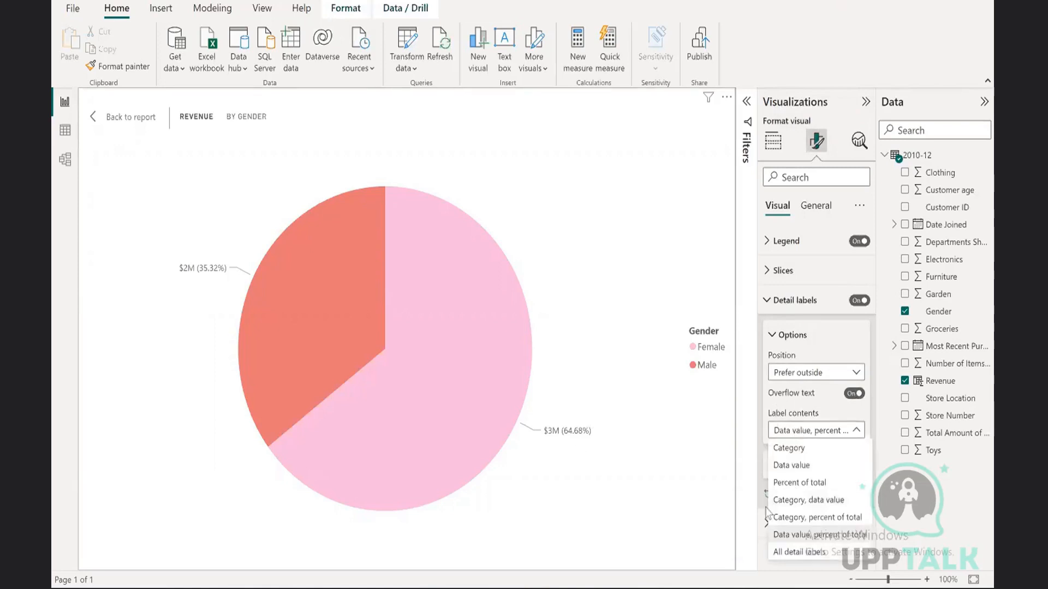
pyautogui.click(825, 535)
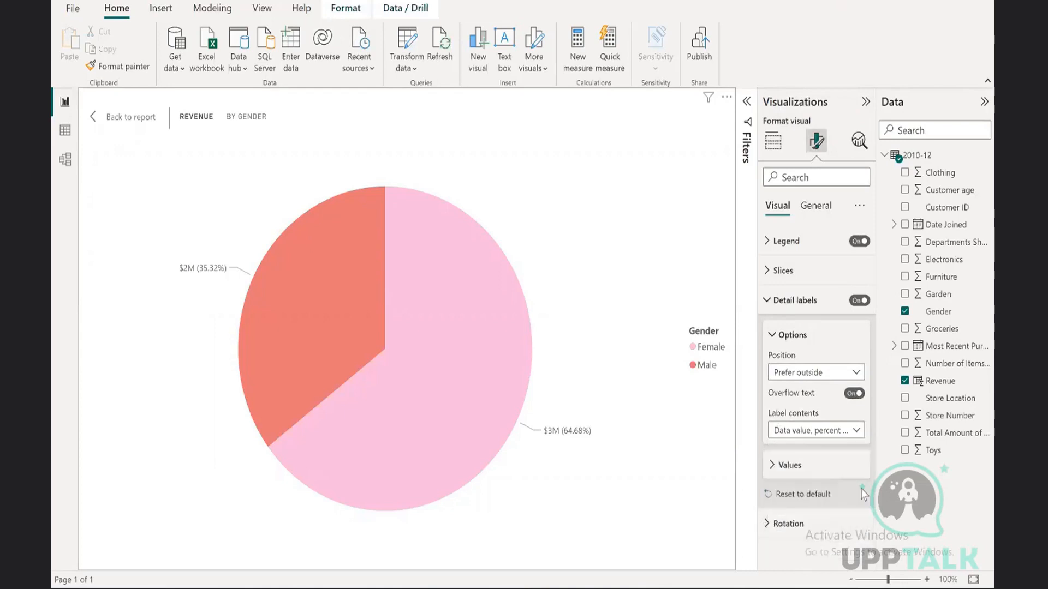
# Try turning the background of the detail label values on, and set it back to Auto
pyautogui.click(812, 468)
pyautogui.scroll(-4, 815, 473)
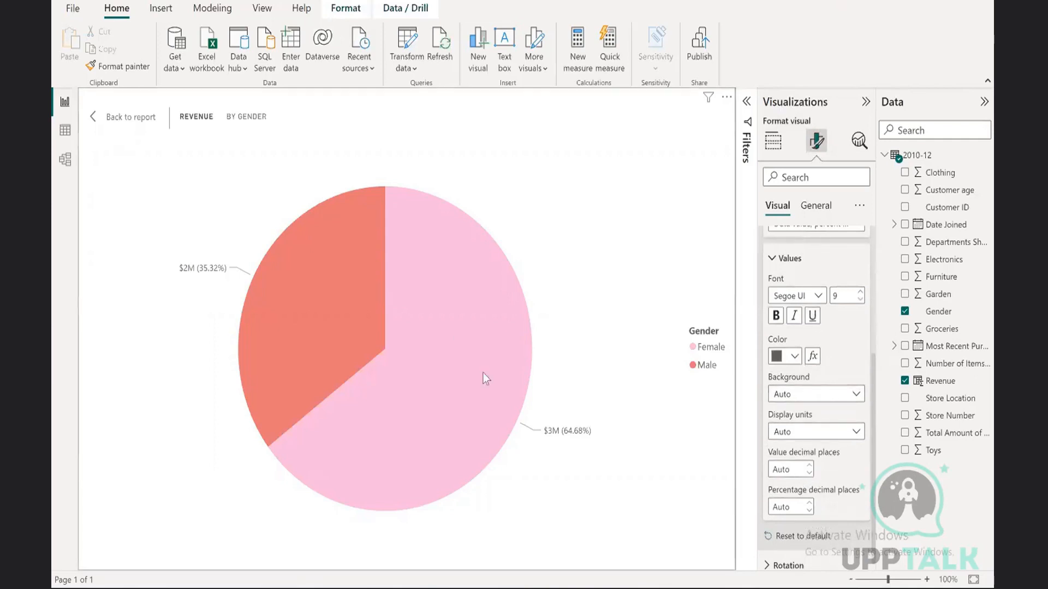
pyautogui.click(797, 397)
pyautogui.click(781, 429)
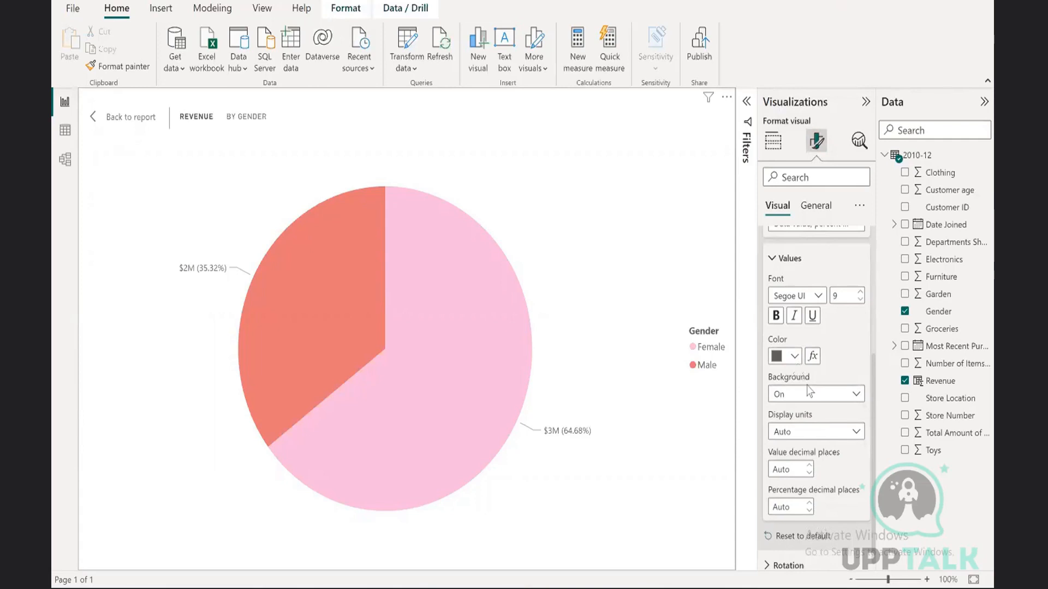
pyautogui.scroll(1, 807, 388)
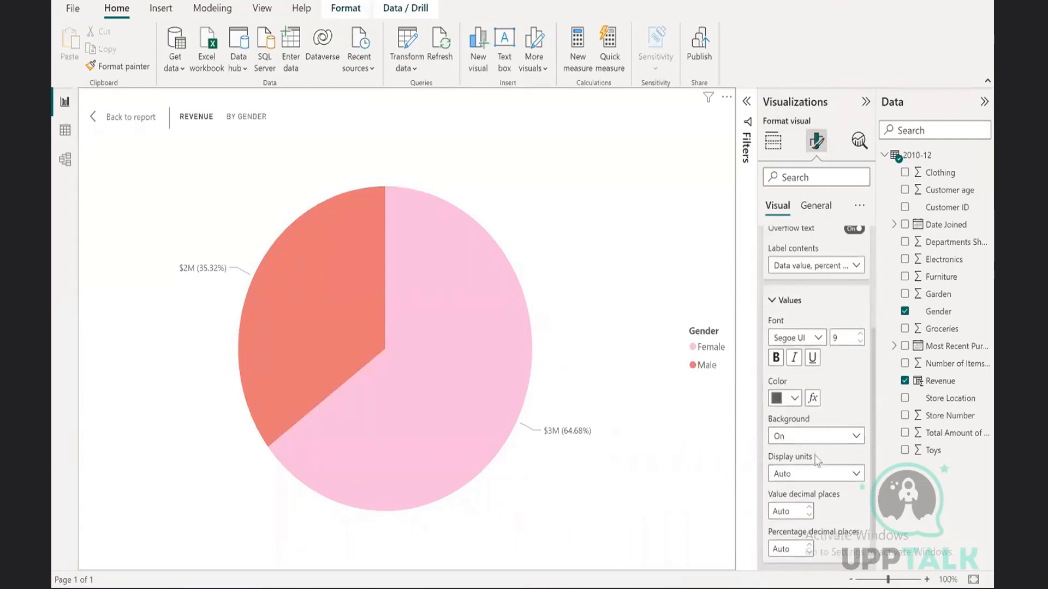
pyautogui.scroll(3, 816, 454)
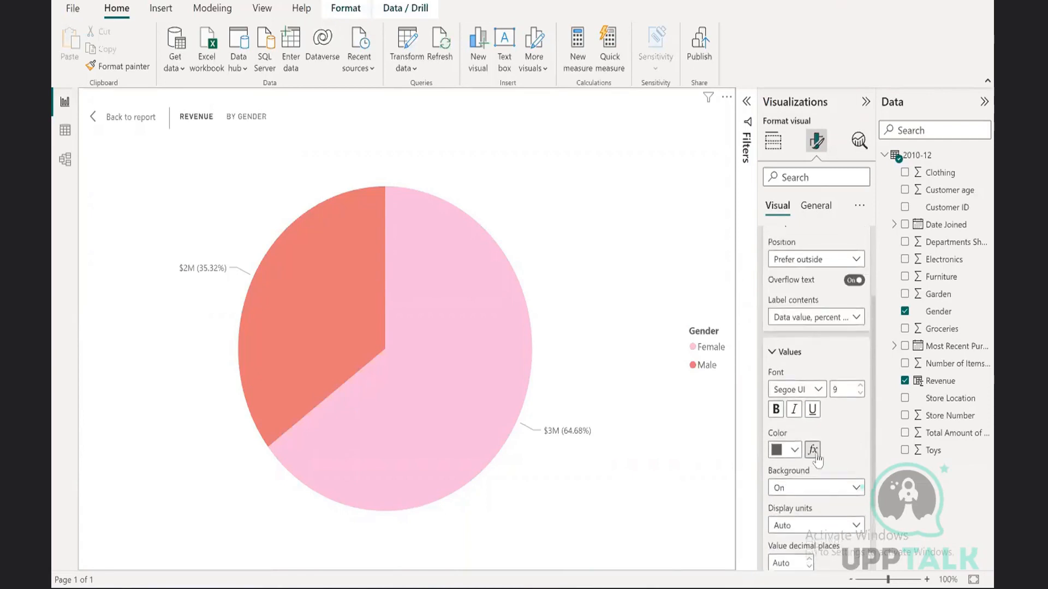
pyautogui.scroll(-4, 819, 458)
pyautogui.scroll(-1, 818, 458)
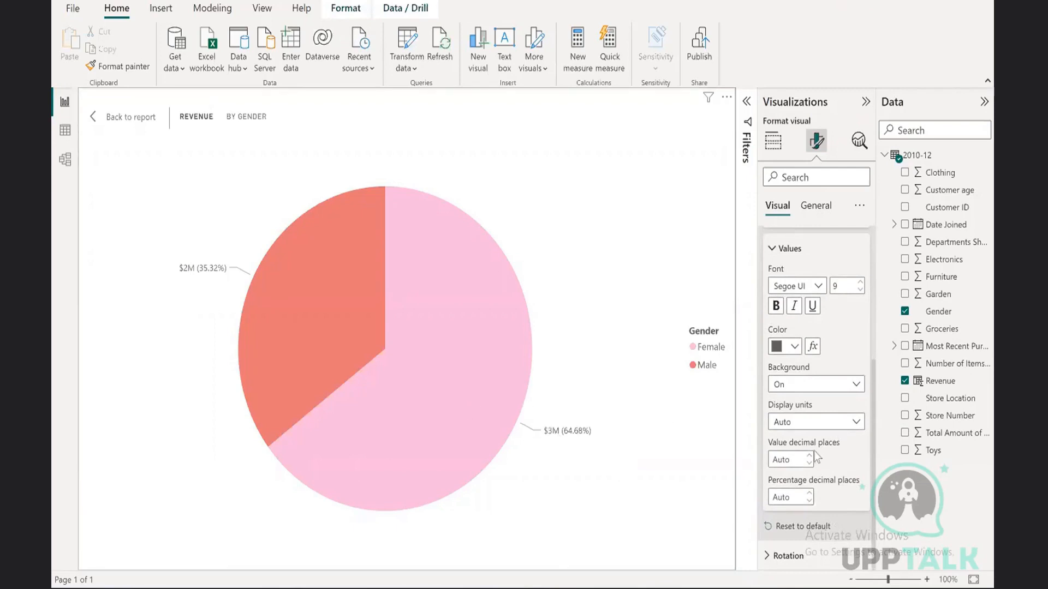
pyautogui.click(802, 385)
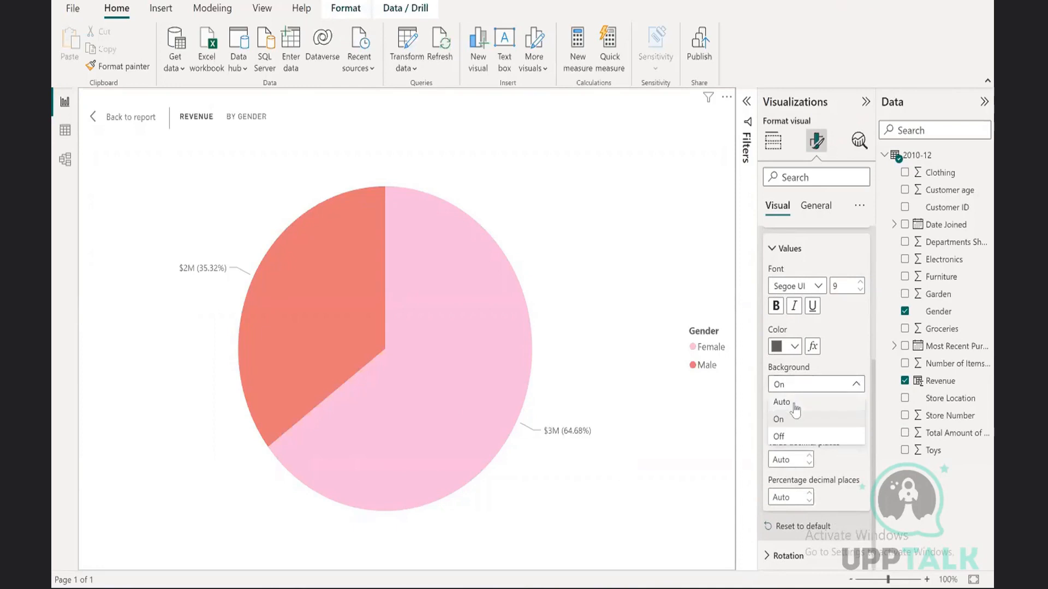
pyautogui.click(793, 403)
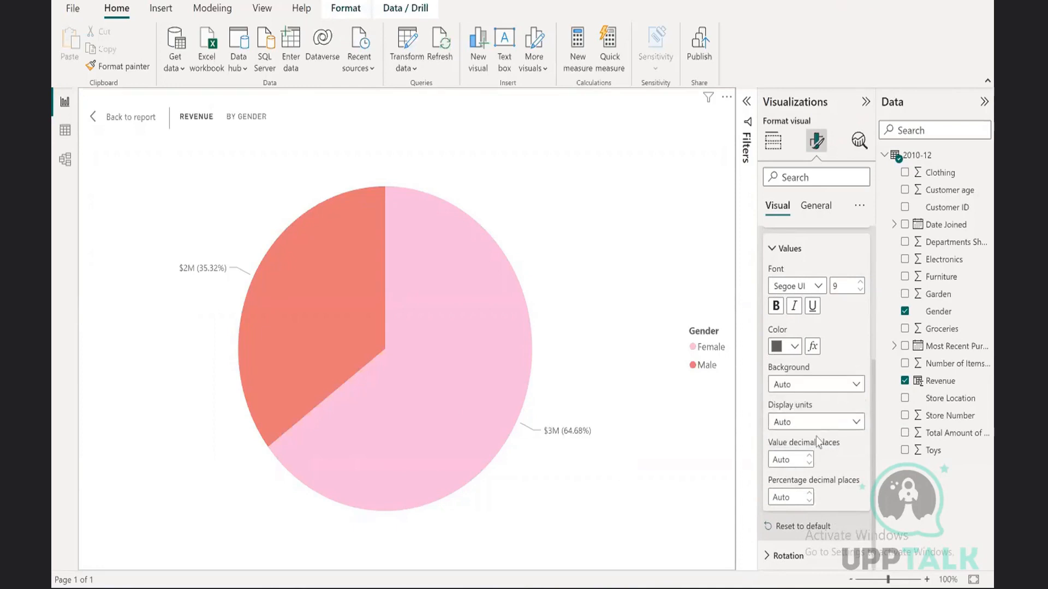
# Display the detail label values in Millions with 2 value decimal places and 0 percentage decimal places
pyautogui.click(801, 427)
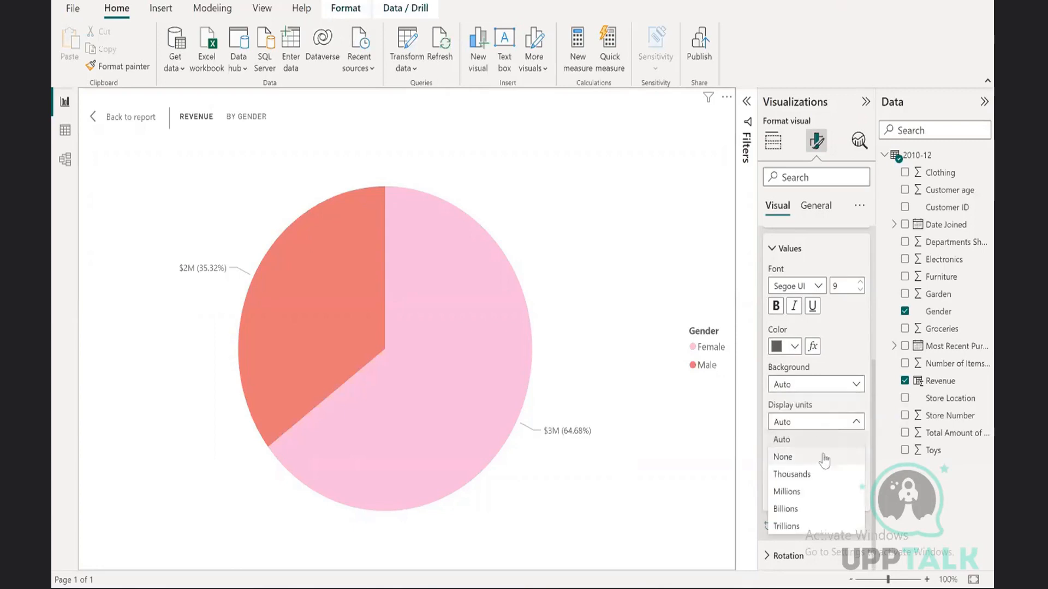
pyautogui.click(786, 491)
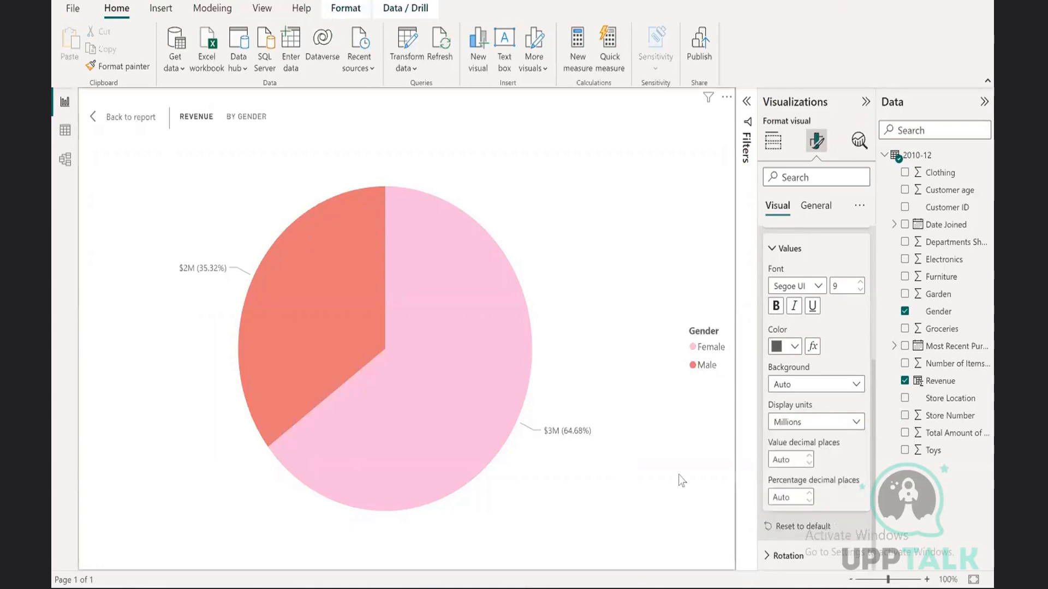
pyautogui.click(793, 461)
pyautogui.write('2')
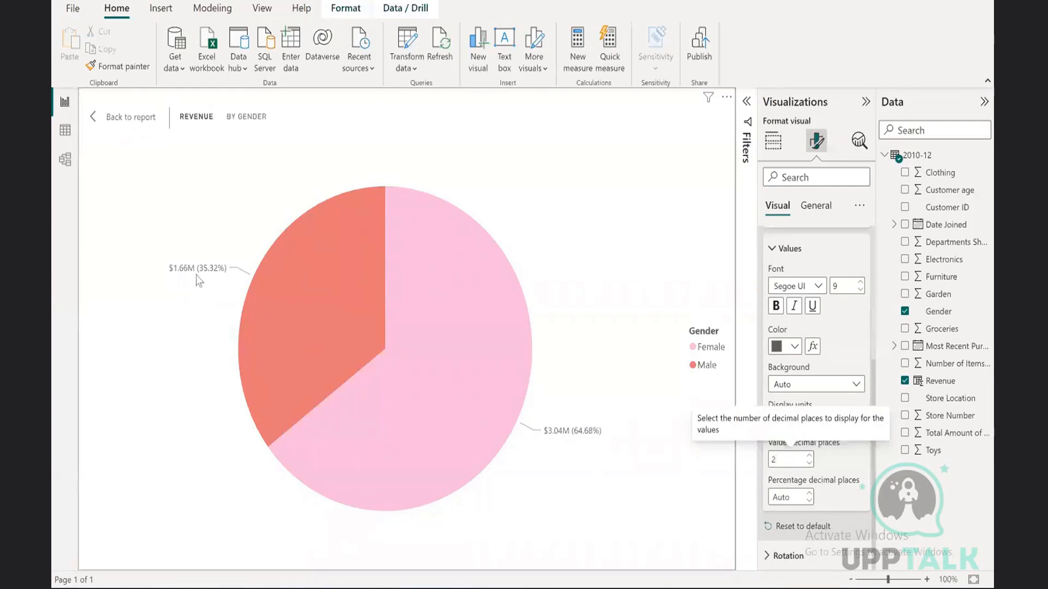
pyautogui.press('BackSpace')
pyautogui.write('2')
pyautogui.click(794, 497)
pyautogui.write('0')
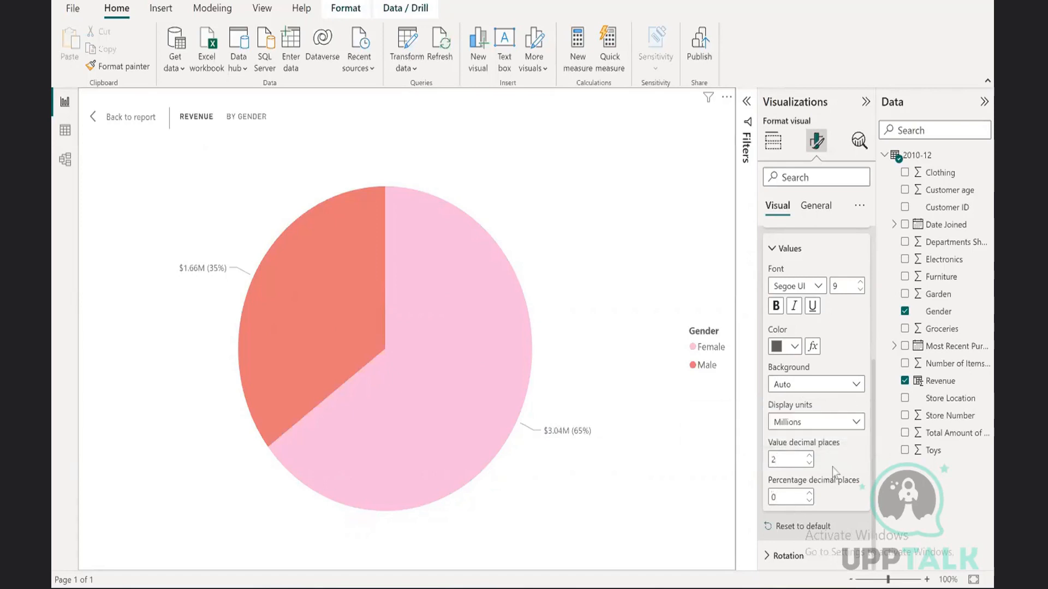
# Set the font size of the detail label values to 12 and try bold on them, leaving them unbolded
pyautogui.click(860, 282)
pyautogui.click(859, 282)
pyautogui.click(860, 282)
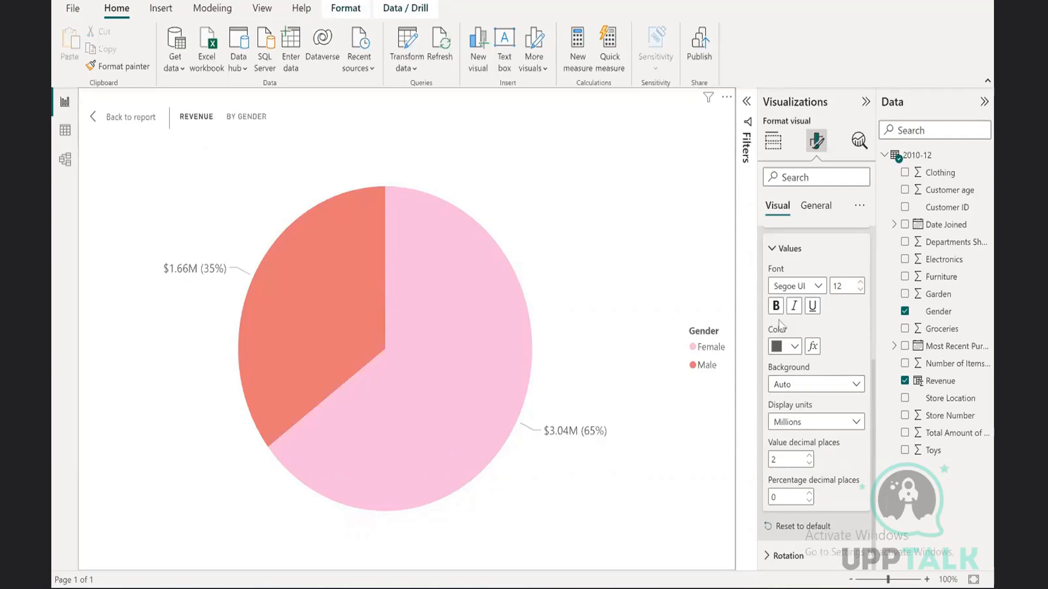
pyautogui.click(775, 307)
pyautogui.click(775, 306)
pyautogui.click(772, 249)
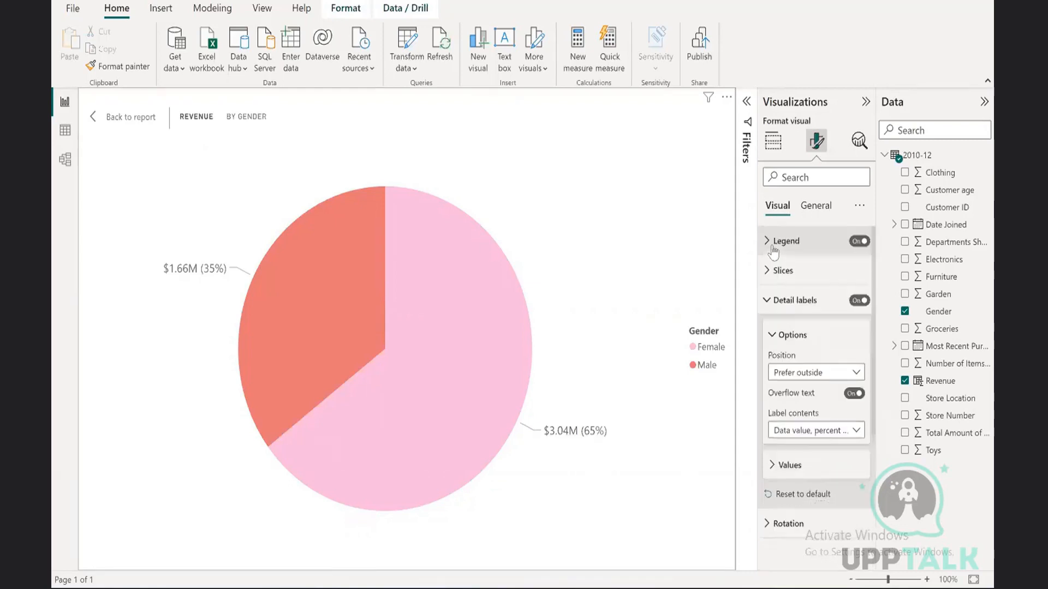
pyautogui.click(779, 301)
# Convert the pie chart to a donut chart, trying the stacked and clustered bar chart types before settling on donut
pyautogui.click(772, 142)
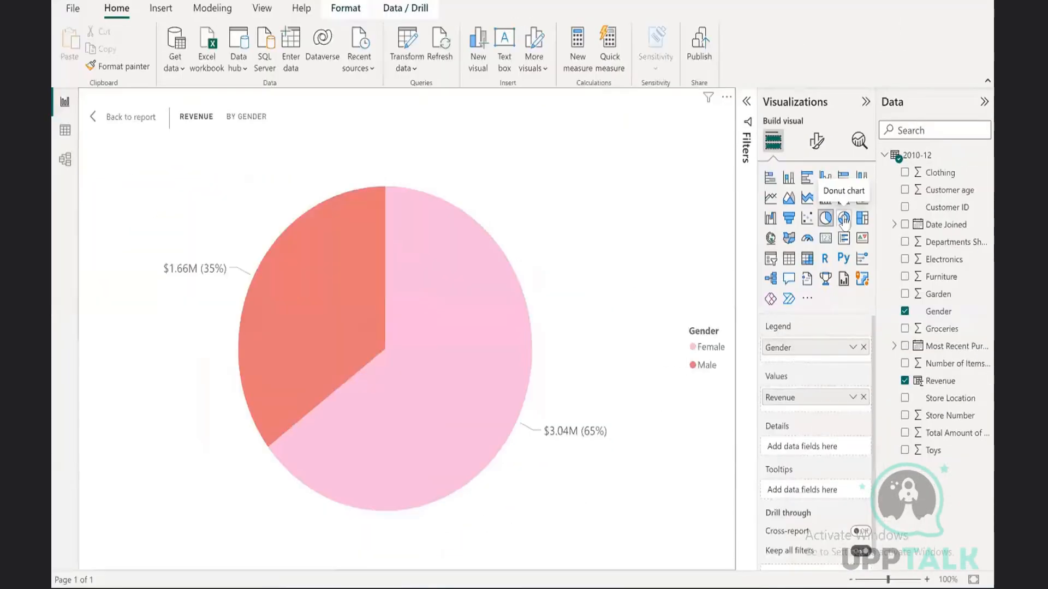
pyautogui.click(844, 224)
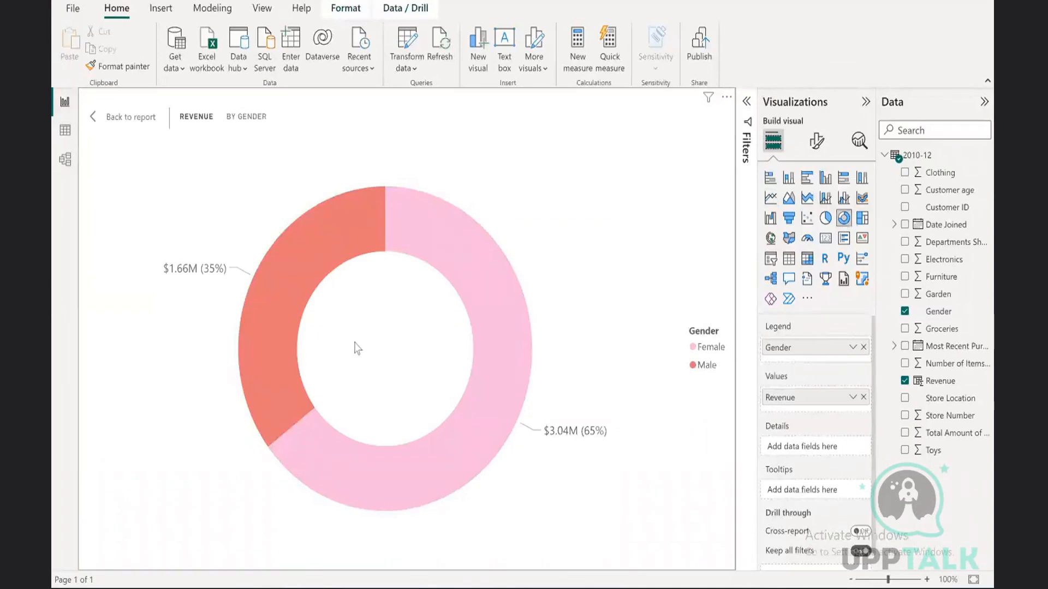
pyautogui.click(774, 179)
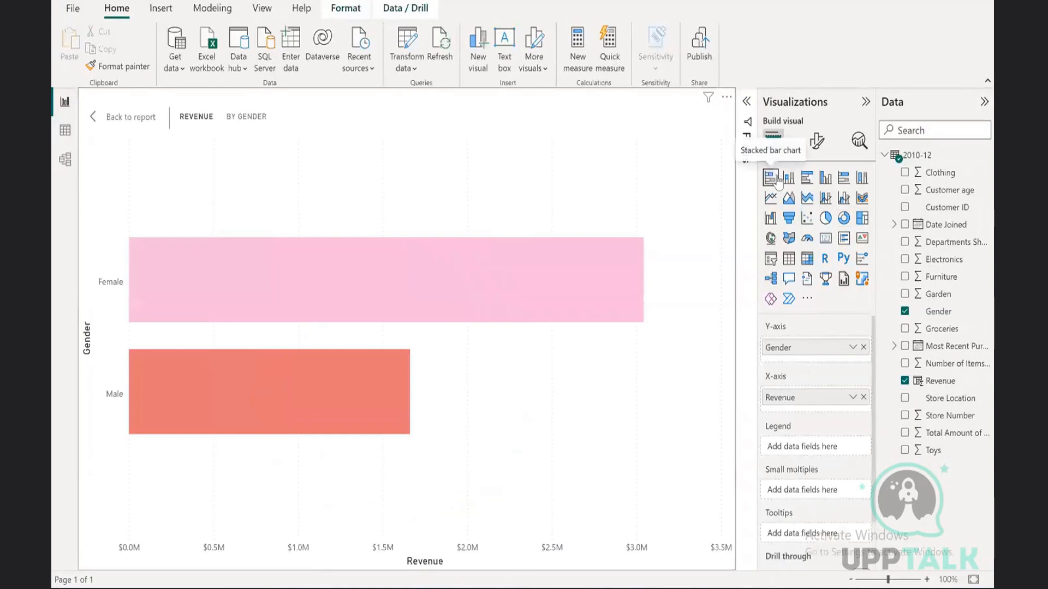
pyautogui.click(823, 179)
pyautogui.click(808, 178)
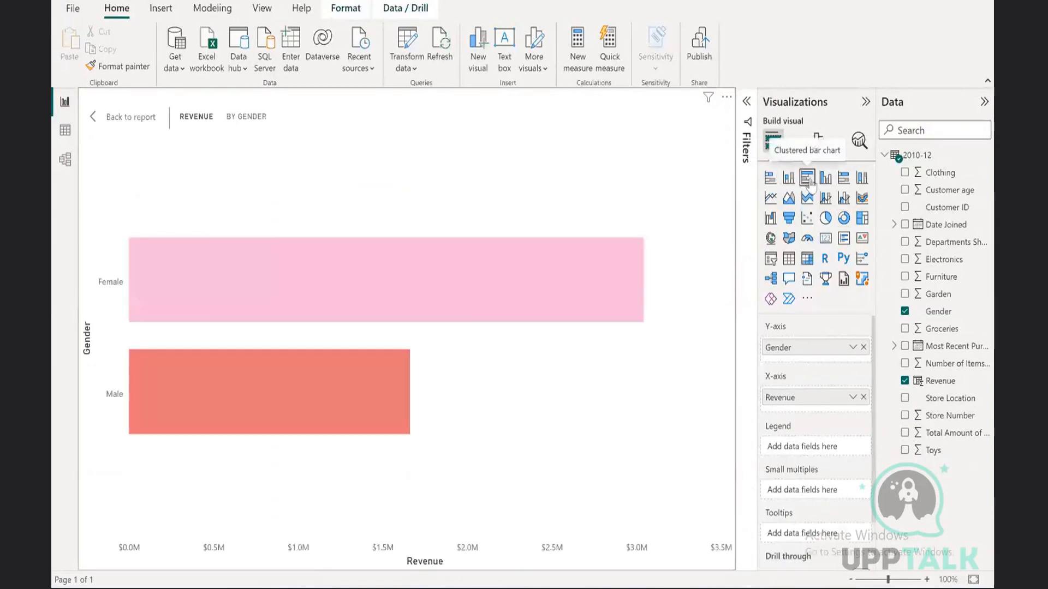
pyautogui.click(843, 218)
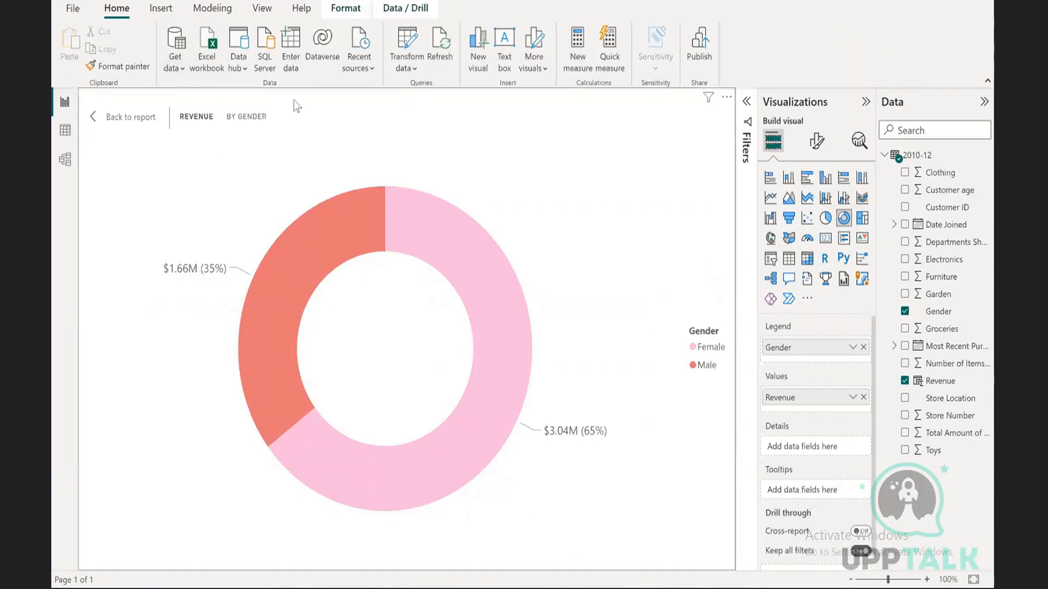
pyautogui.click(816, 141)
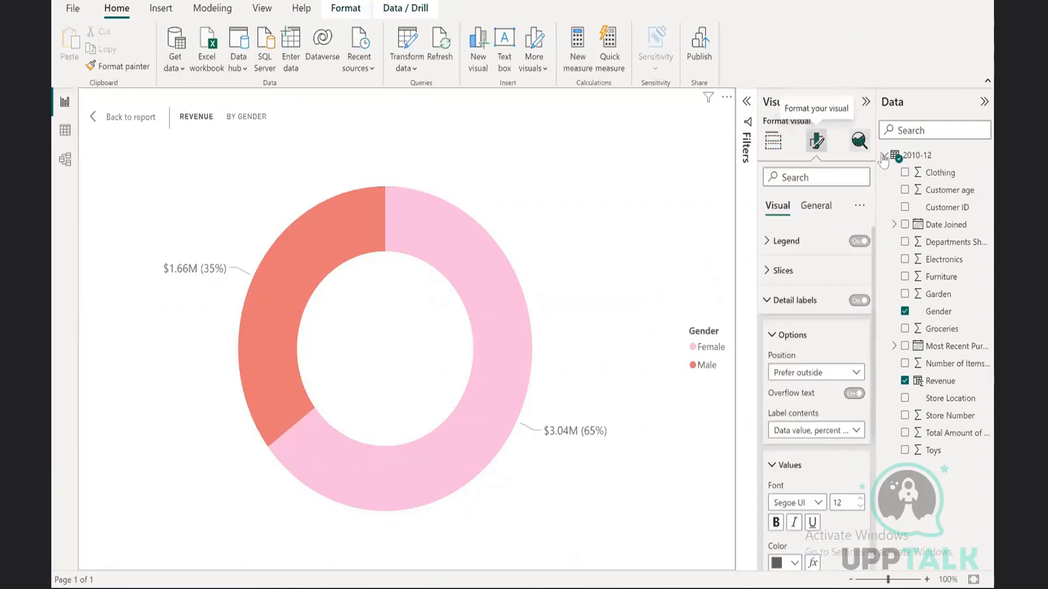
pyautogui.click(807, 301)
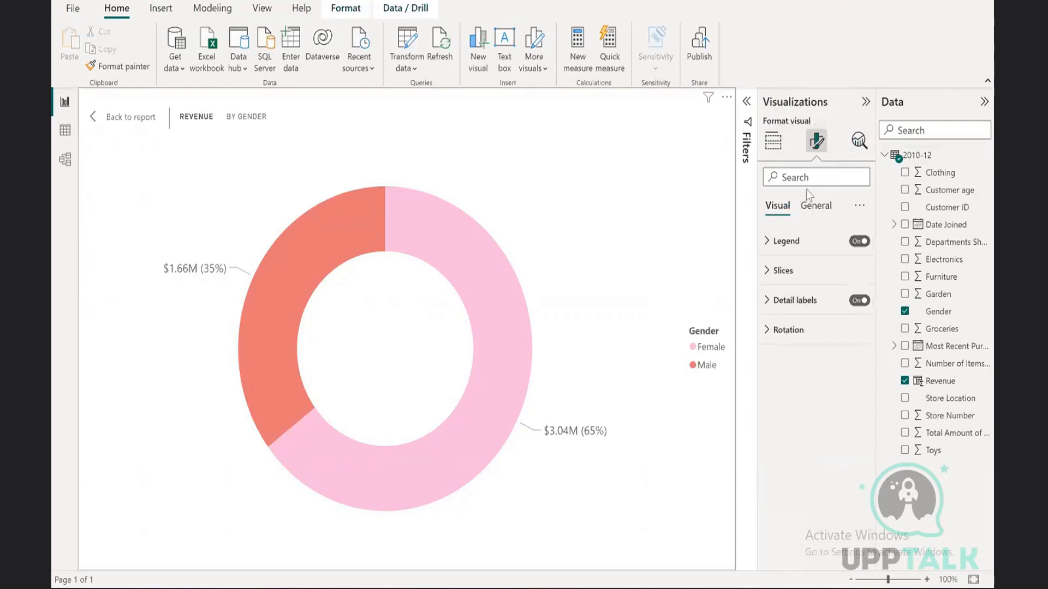
pyautogui.click(816, 207)
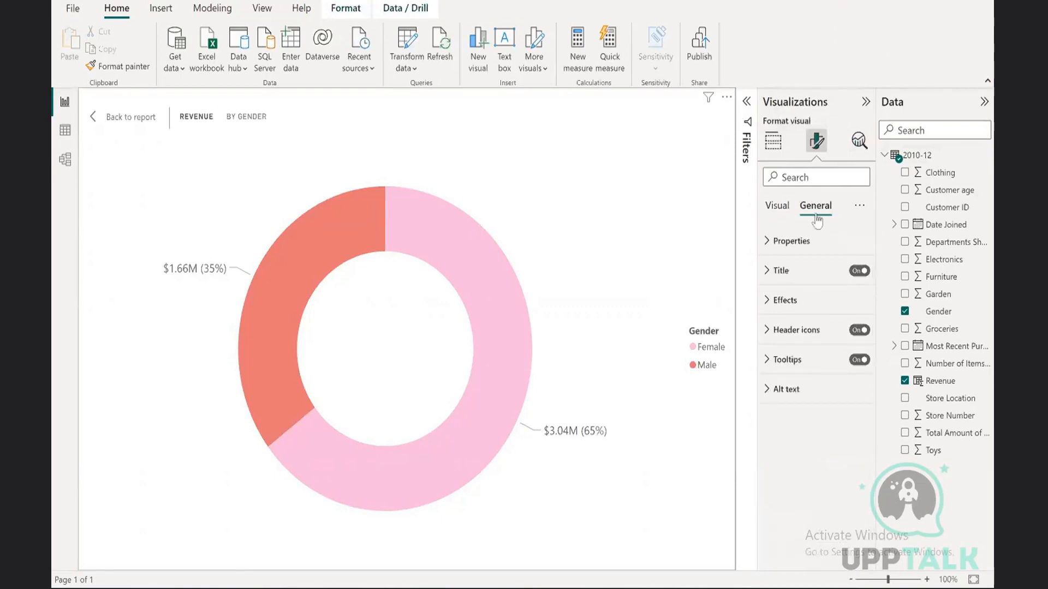
pyautogui.click(803, 271)
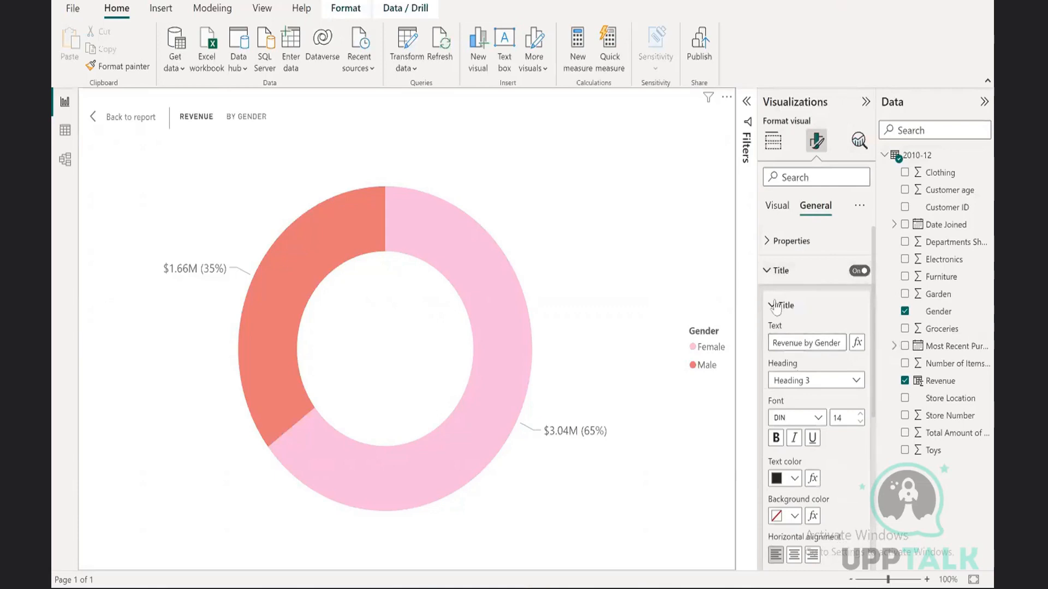
pyautogui.click(779, 271)
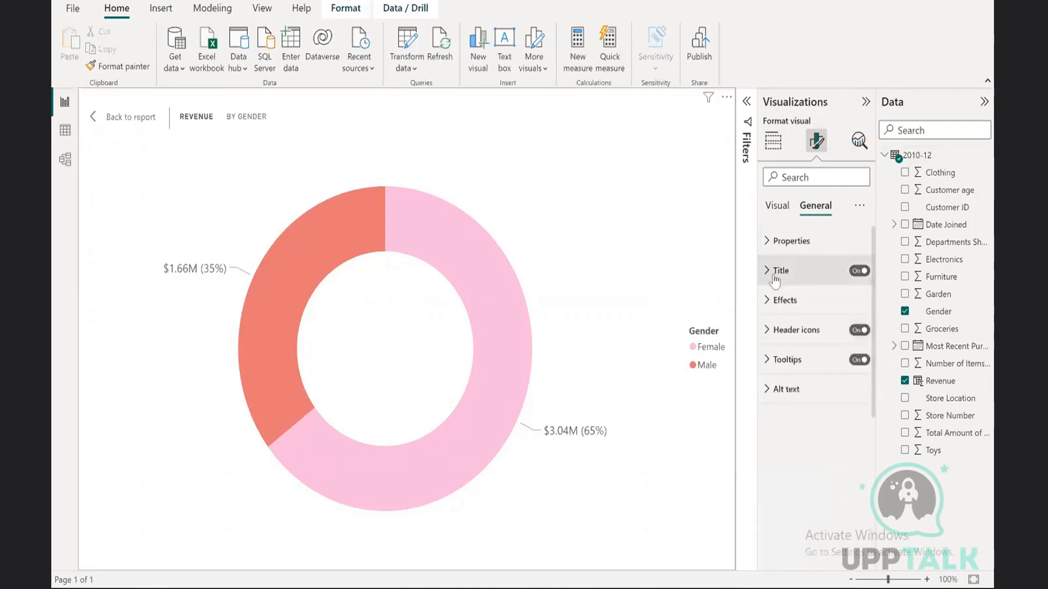
pyautogui.click(779, 206)
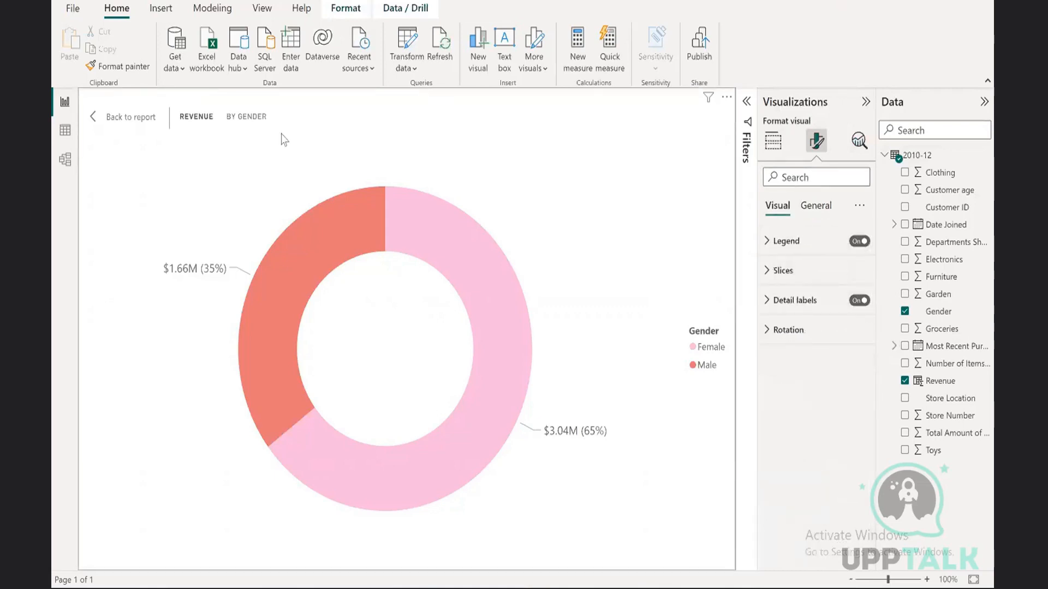
# Return to the report page and widen the donut chart
pyautogui.click(113, 120)
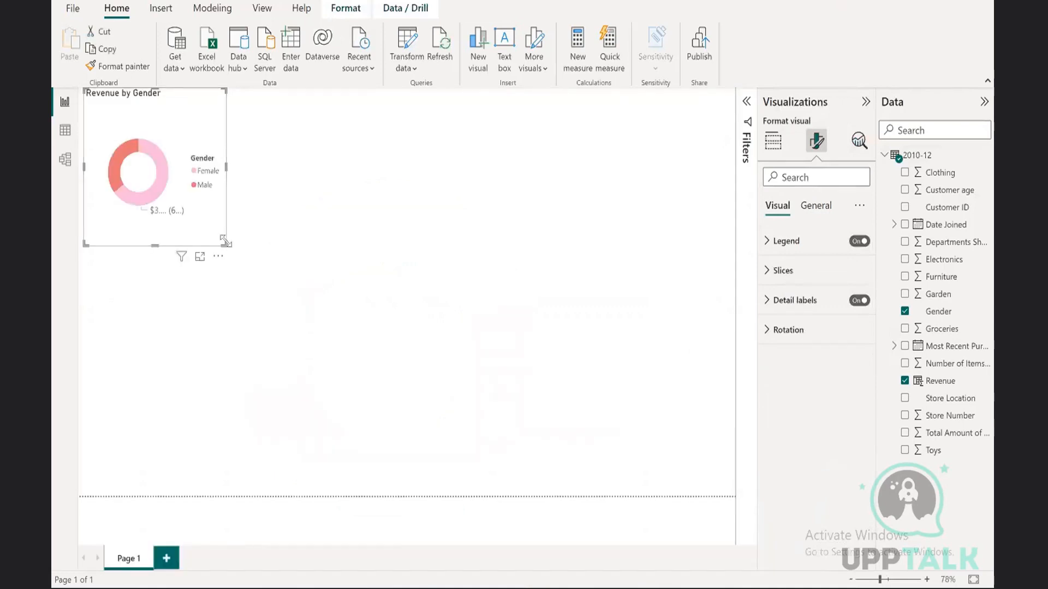
pyautogui.moveTo(226, 165); pyautogui.dragTo(271, 167)
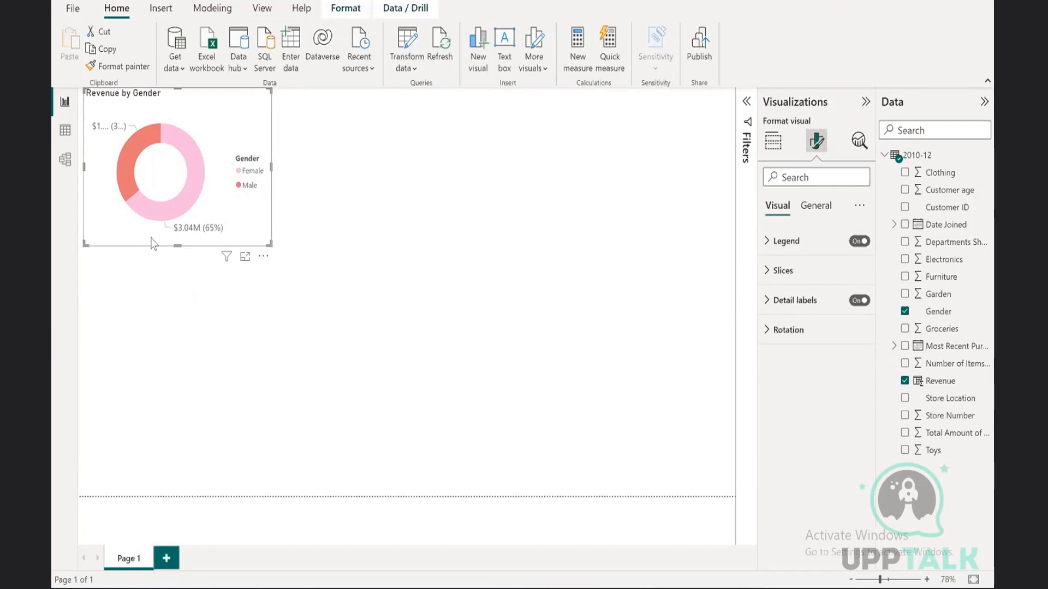
# Set the donut chart's legend position to Bottom center in focus mode, and narrow the chart slightly back on the report page
pyautogui.click(245, 256)
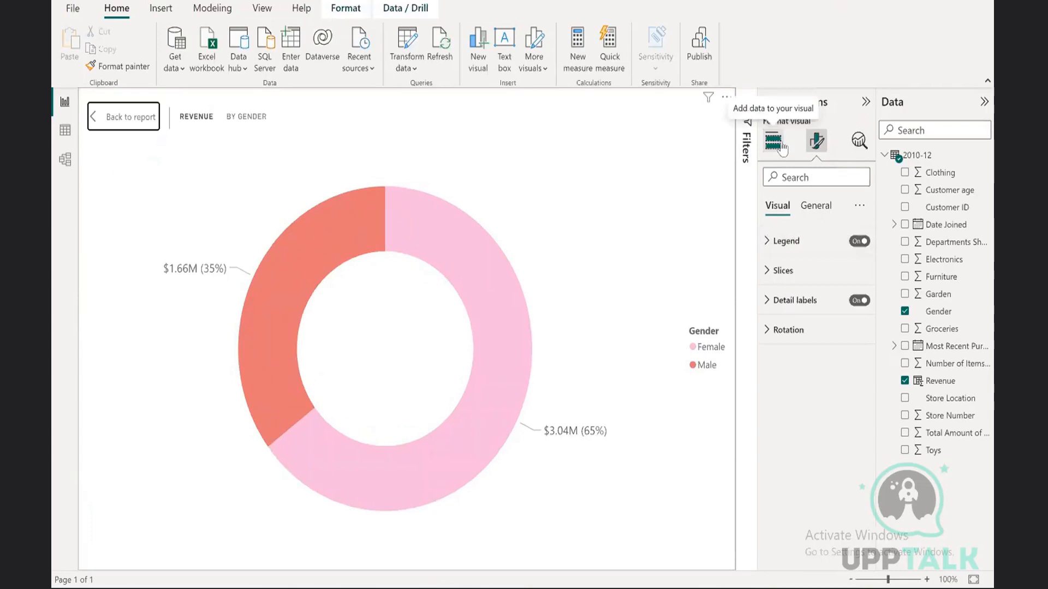
pyautogui.click(784, 242)
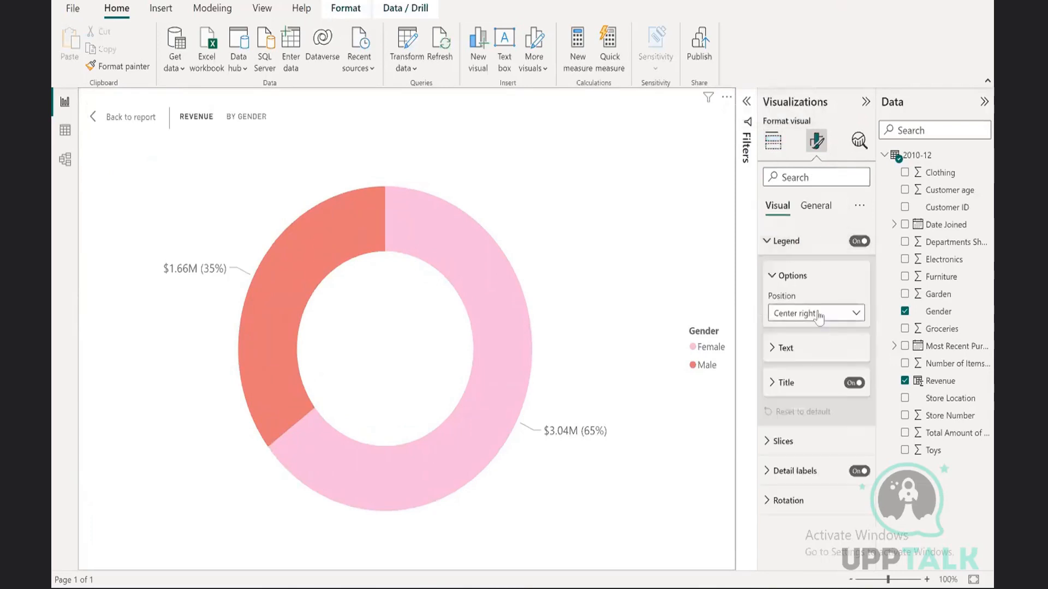
pyautogui.click(815, 316)
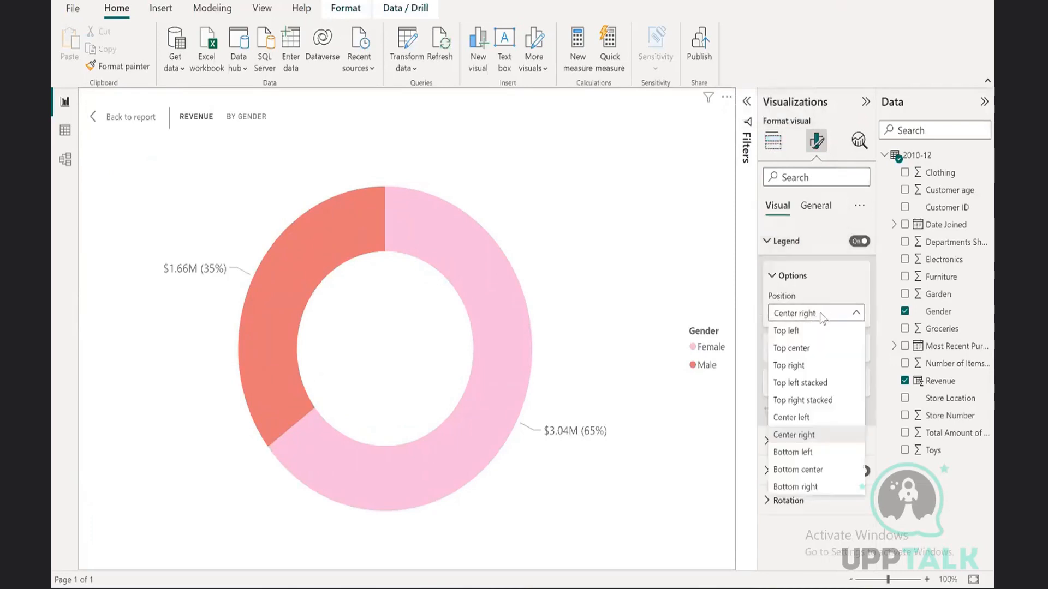
pyautogui.click(799, 470)
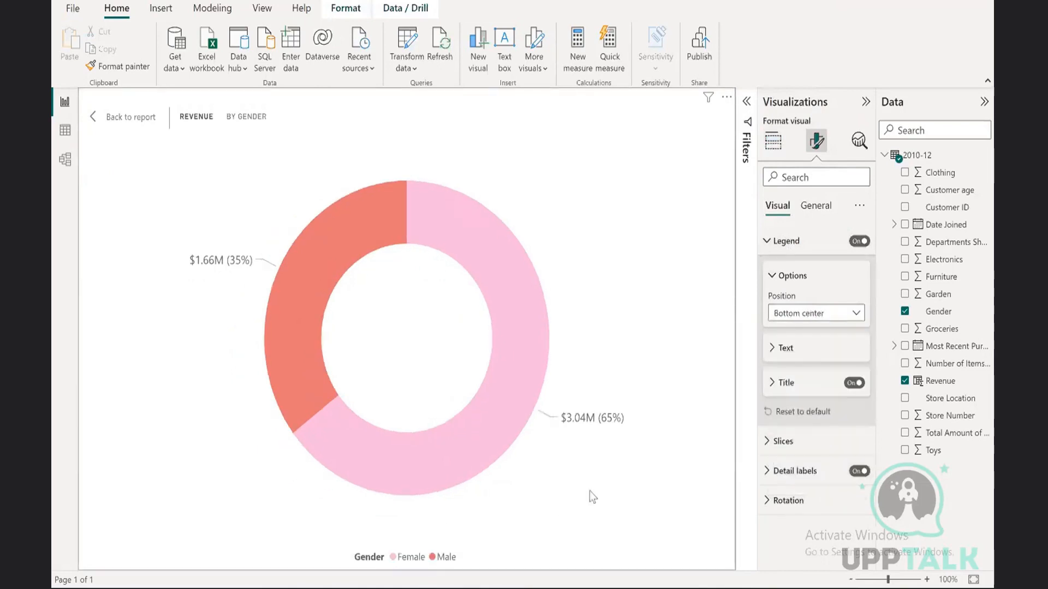
pyautogui.click(130, 117)
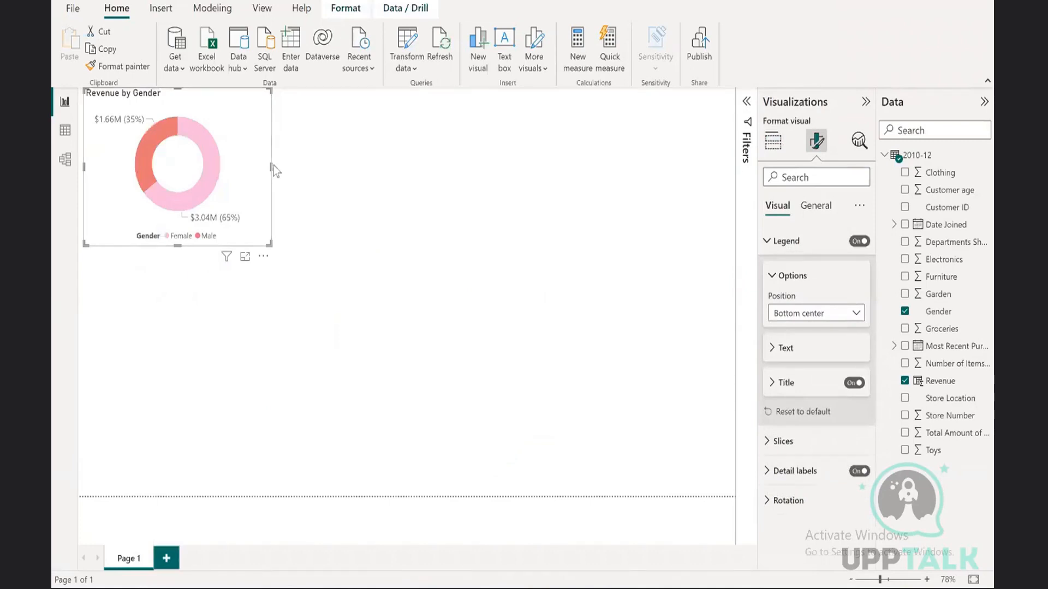
pyautogui.moveTo(271, 165)
pyautogui.mouseDown()
pyautogui.moveTo(242, 167)
pyautogui.moveTo(269, 171)
pyautogui.mouseUp()
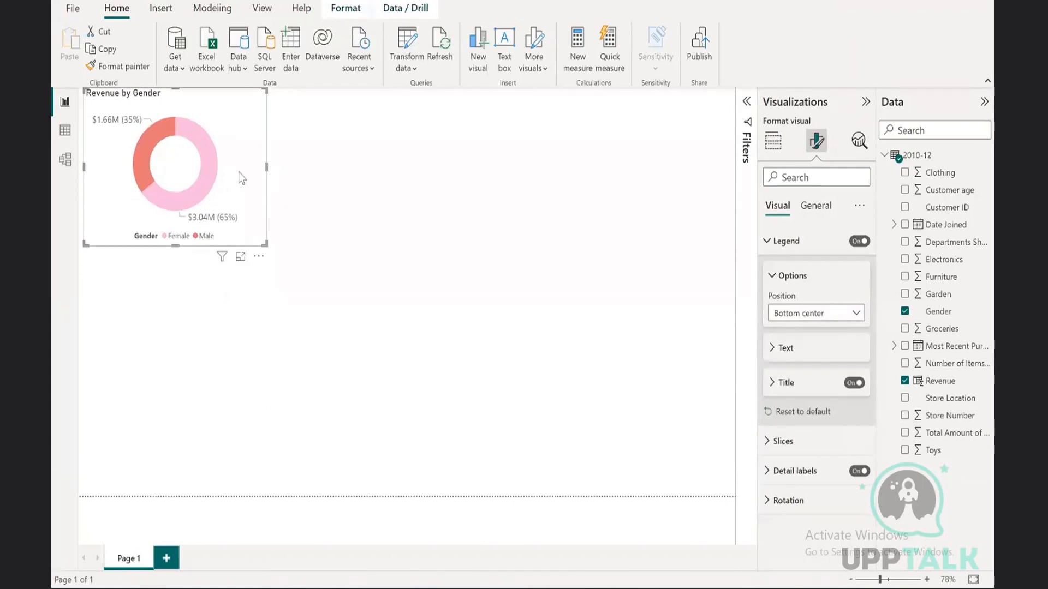
# Align the donut chart's title horizontally to the centre
pyautogui.click(805, 213)
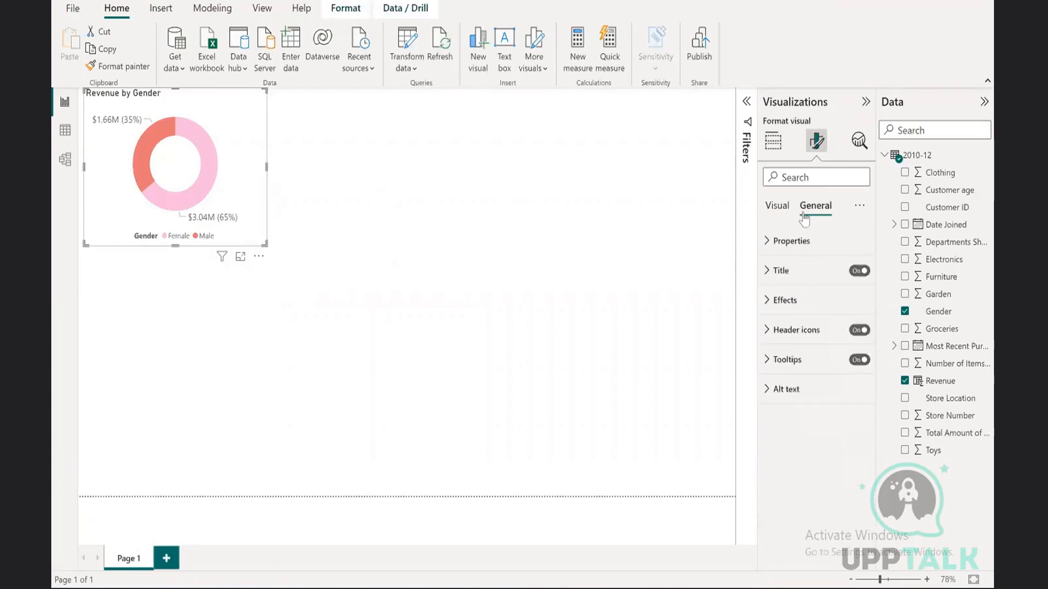
pyautogui.click(780, 271)
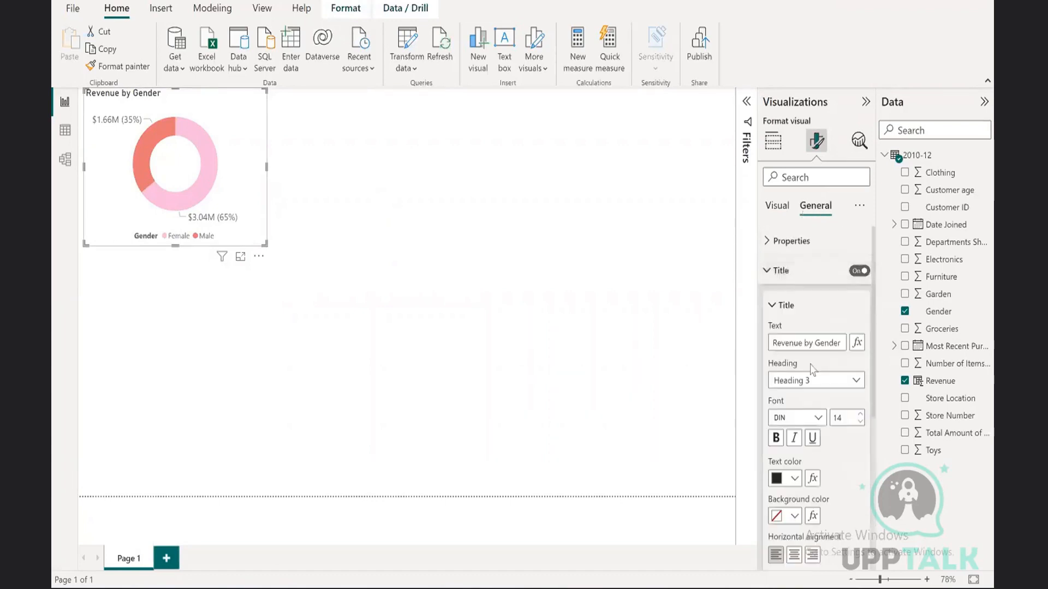
pyautogui.scroll(-3, 831, 488)
pyautogui.scroll(5, 833, 477)
pyautogui.scroll(-1, 829, 495)
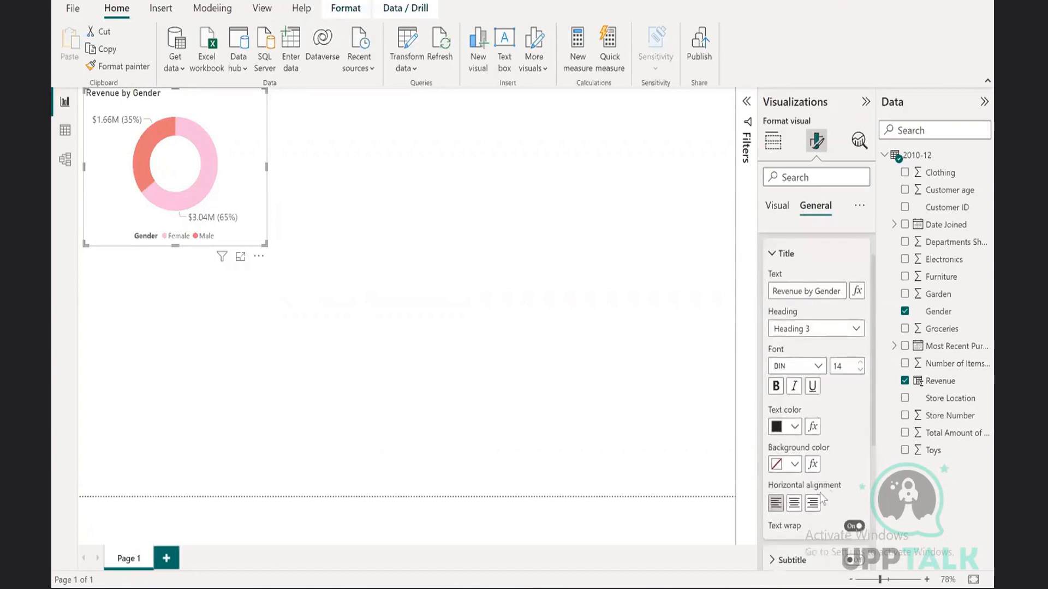
pyautogui.click(794, 502)
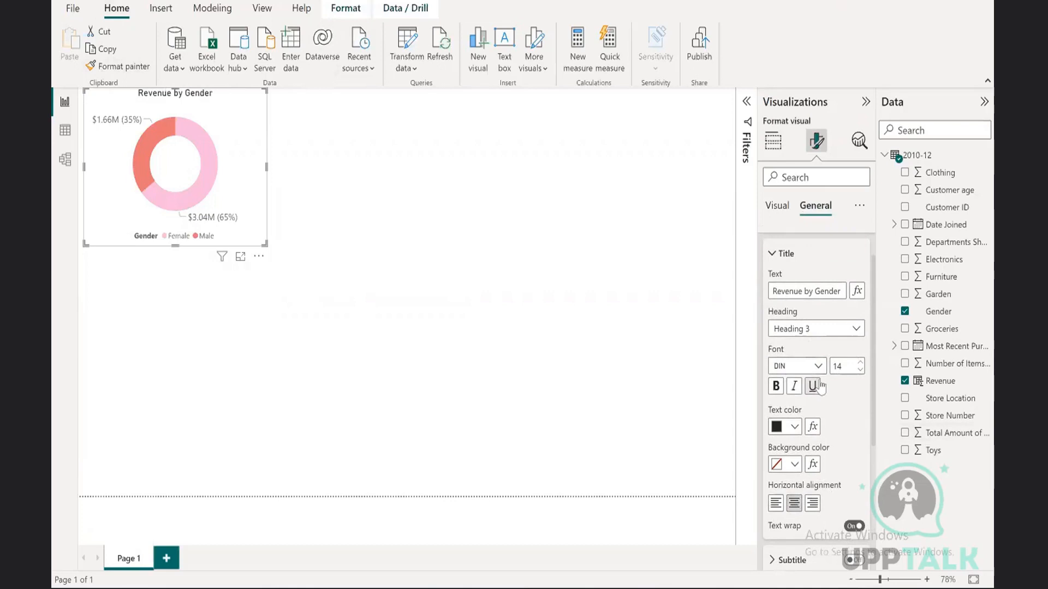
# Give the donut chart's title a black background and white text
pyautogui.click(794, 464)
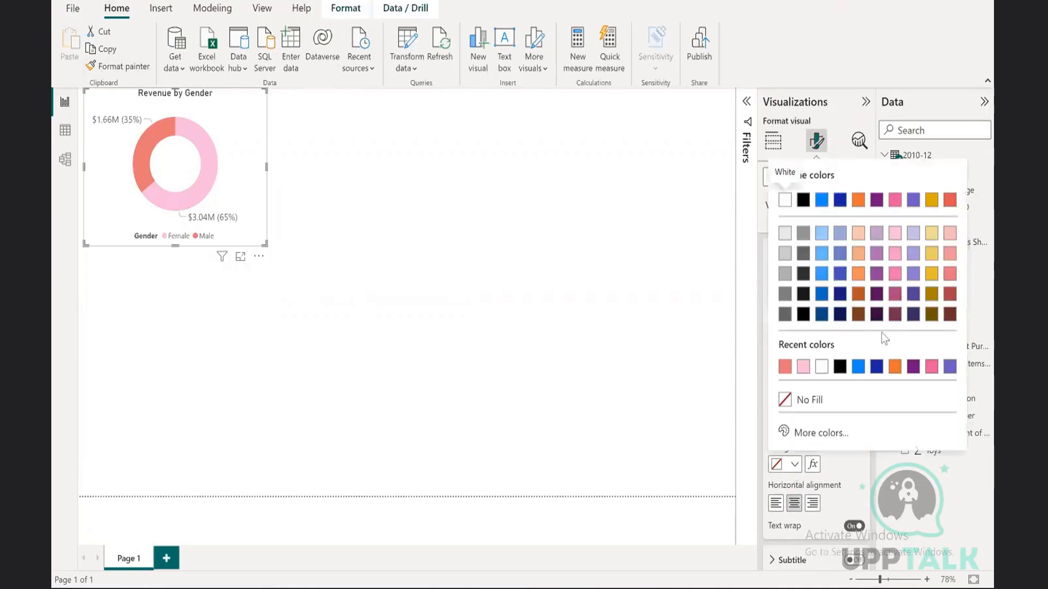
pyautogui.click(839, 367)
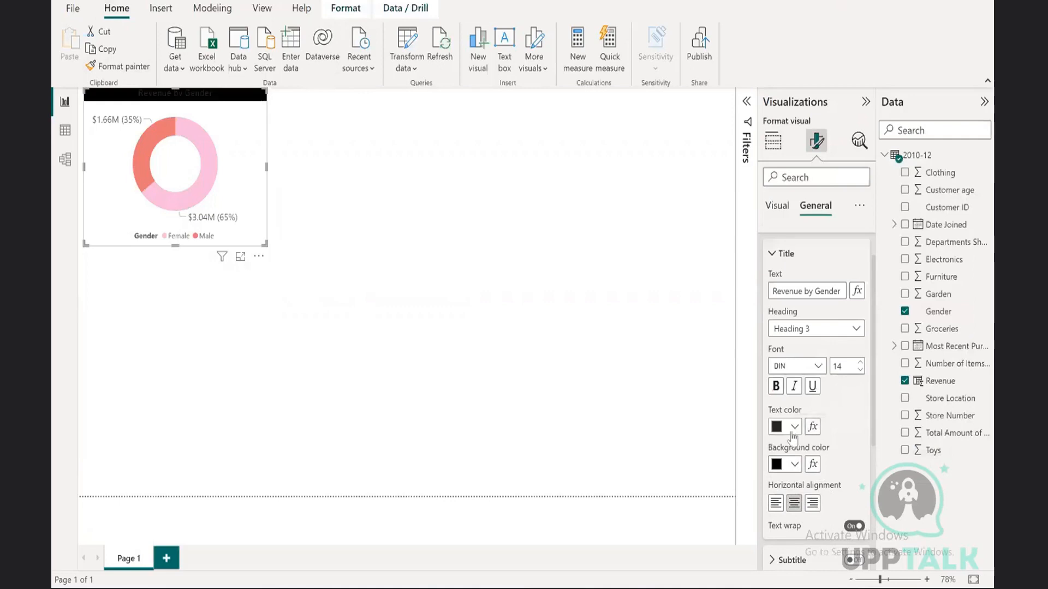
pyautogui.click(795, 427)
pyautogui.click(840, 364)
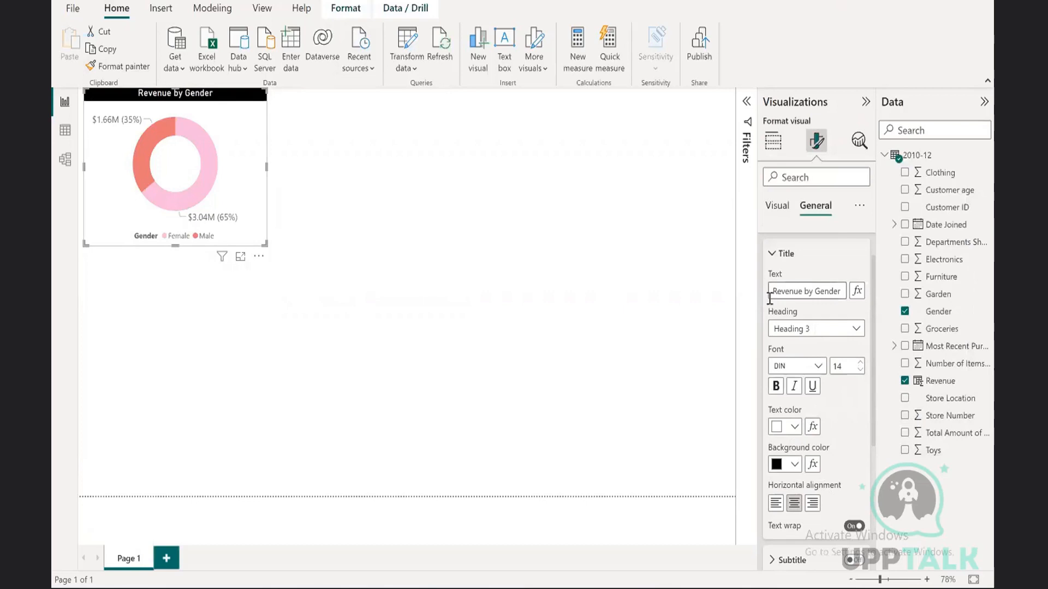
pyautogui.scroll(2, 786, 305)
pyautogui.click(766, 276)
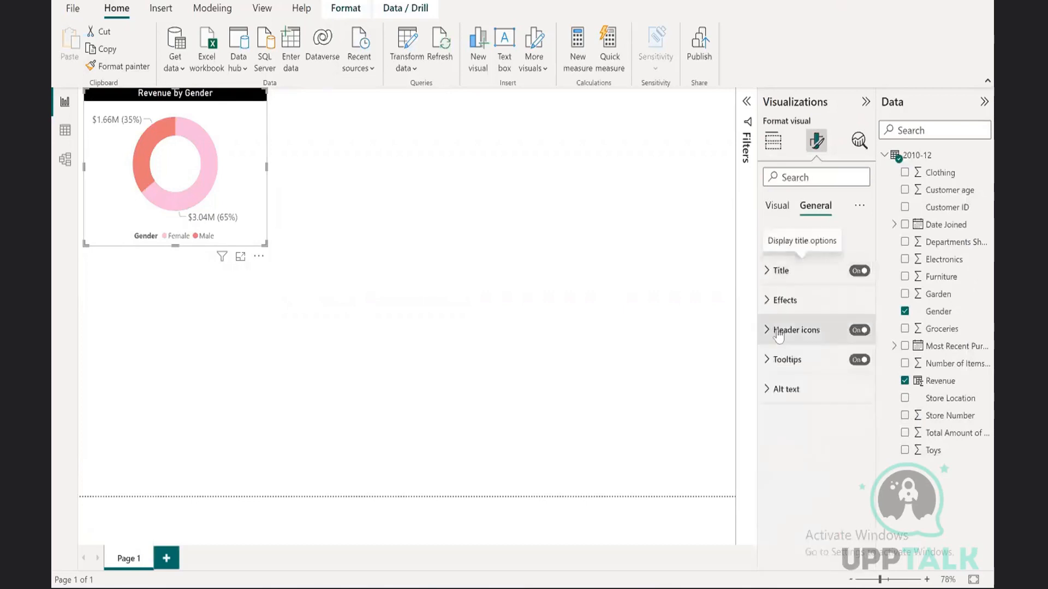
# Turn on the visual border in the donut chart's effects
pyautogui.click(785, 306)
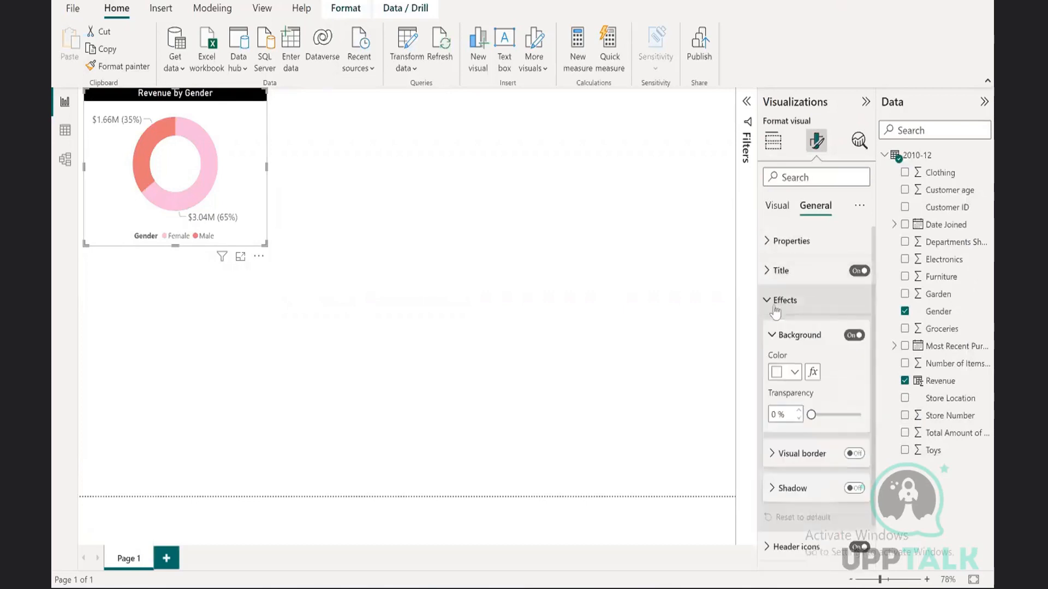
pyautogui.scroll(-1, 822, 389)
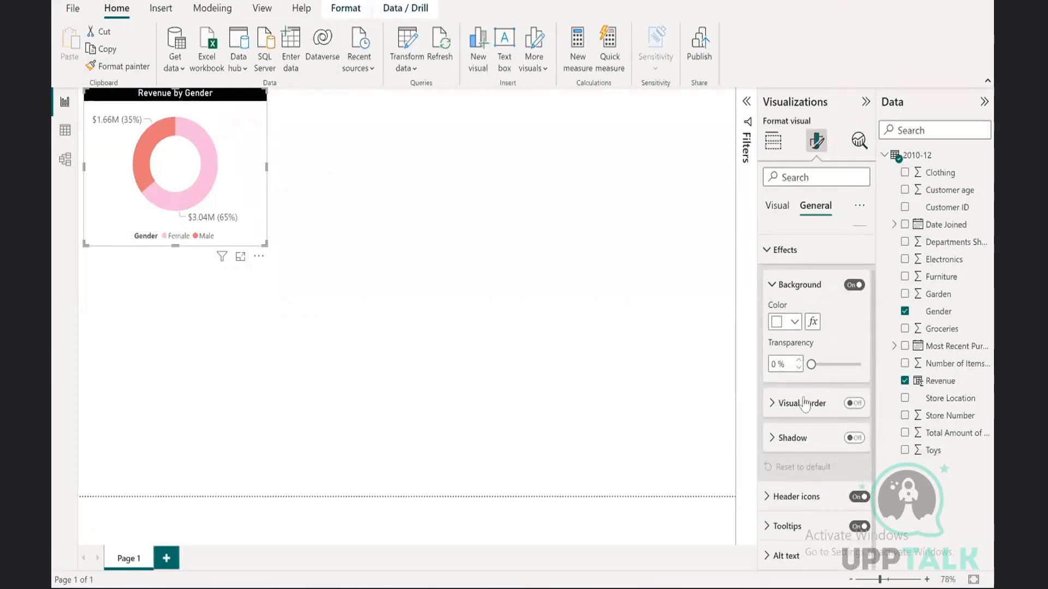
pyautogui.click(854, 403)
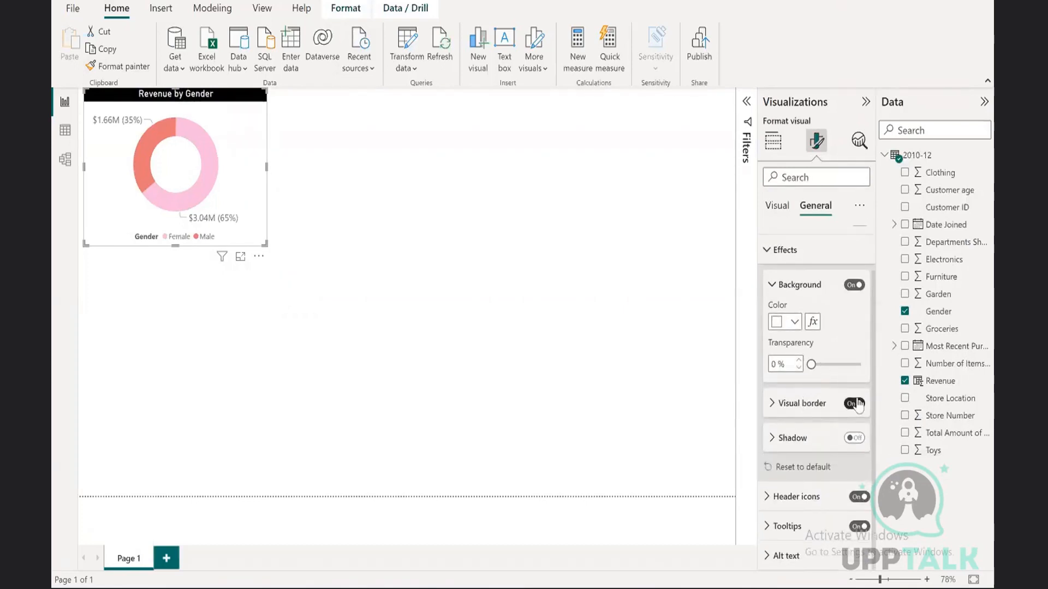
# Add an empty clustered column chart below the donut chart and extend its height down to near the page's bottom edge
pyautogui.click(468, 269)
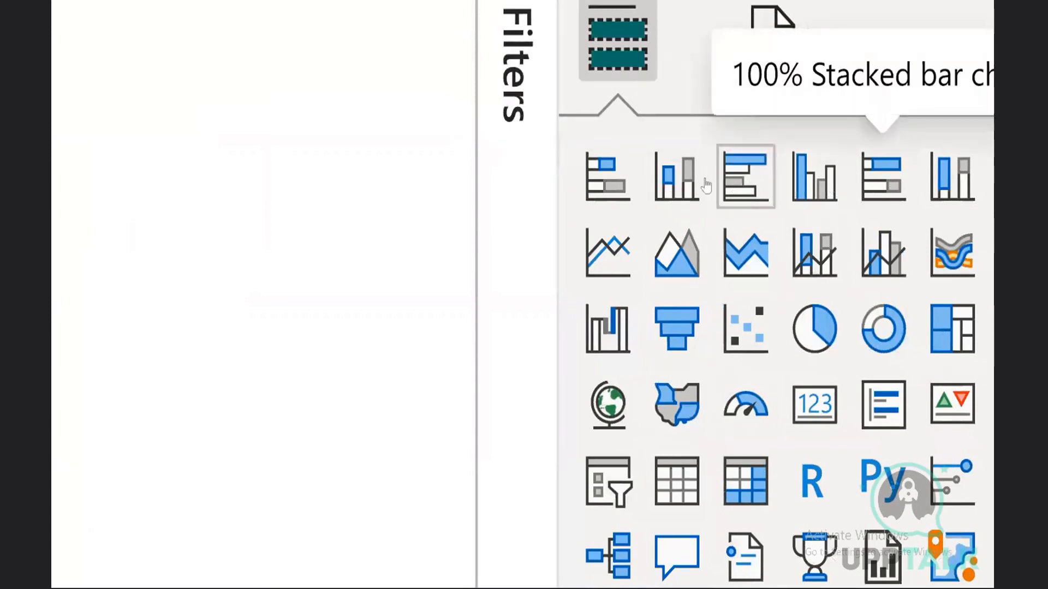
pyautogui.click(813, 177)
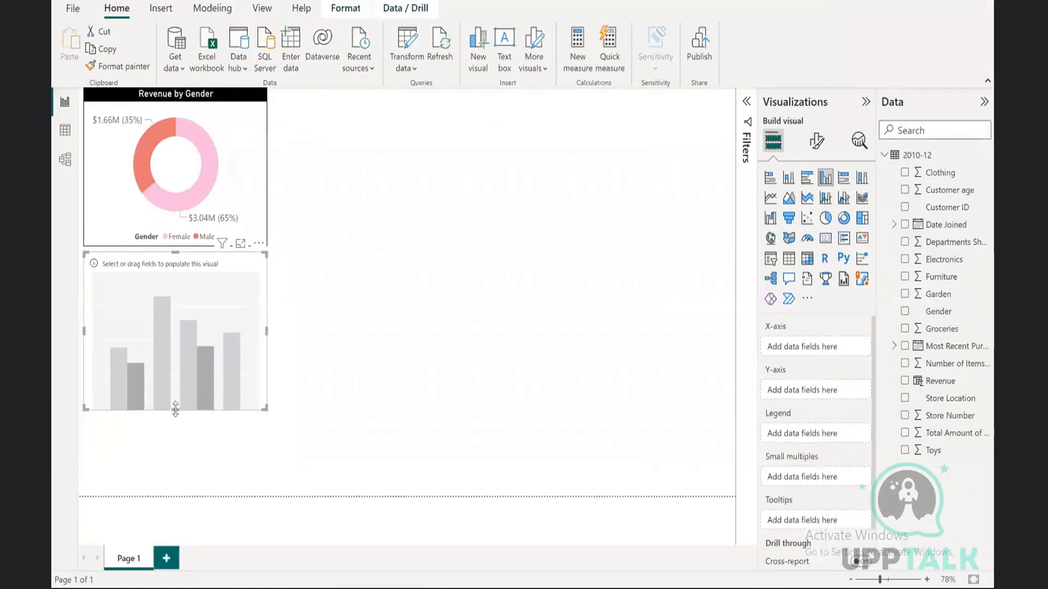
pyautogui.moveTo(175, 409); pyautogui.dragTo(181, 493)
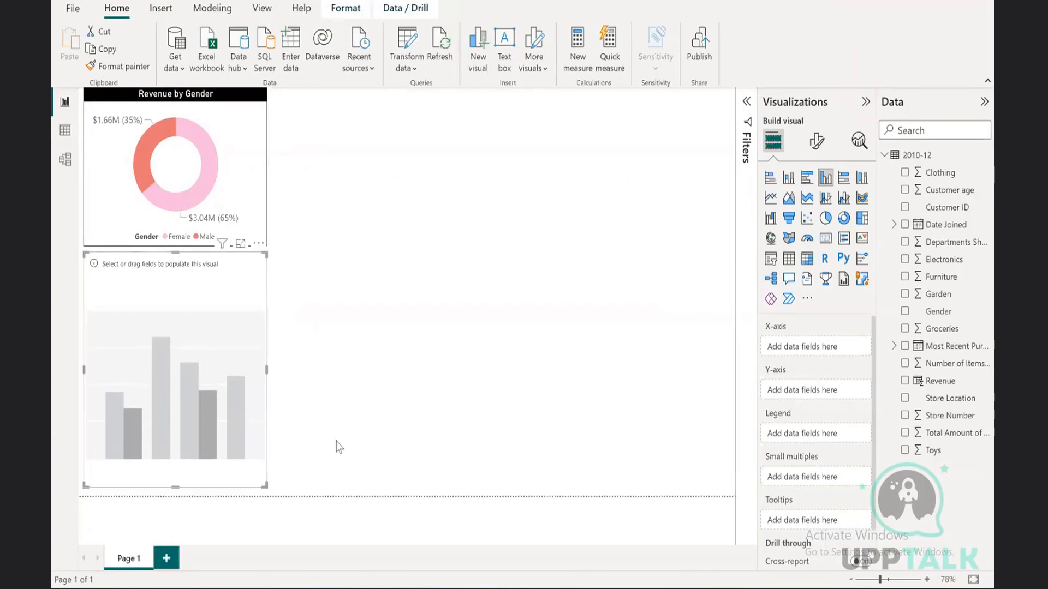
# Widen the donut chart and the empty column chart to matching widths, and extend the column chart down to the page's bottom edge
pyautogui.click(254, 169)
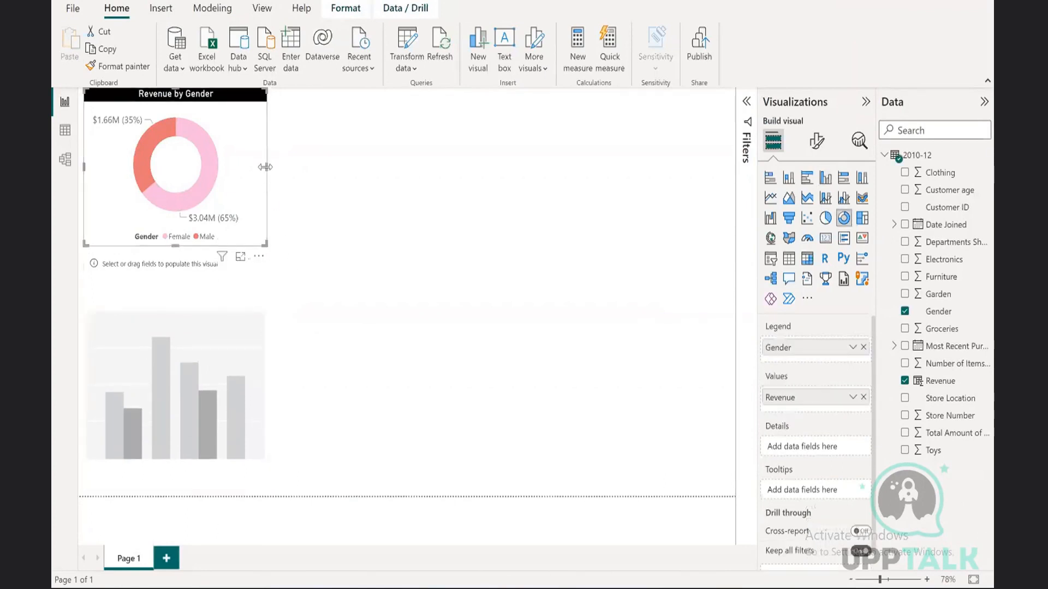
pyautogui.moveTo(300, 173)
pyautogui.mouseDown()
pyautogui.moveTo(316, 168)
pyautogui.moveTo(305, 167)
pyautogui.mouseUp()
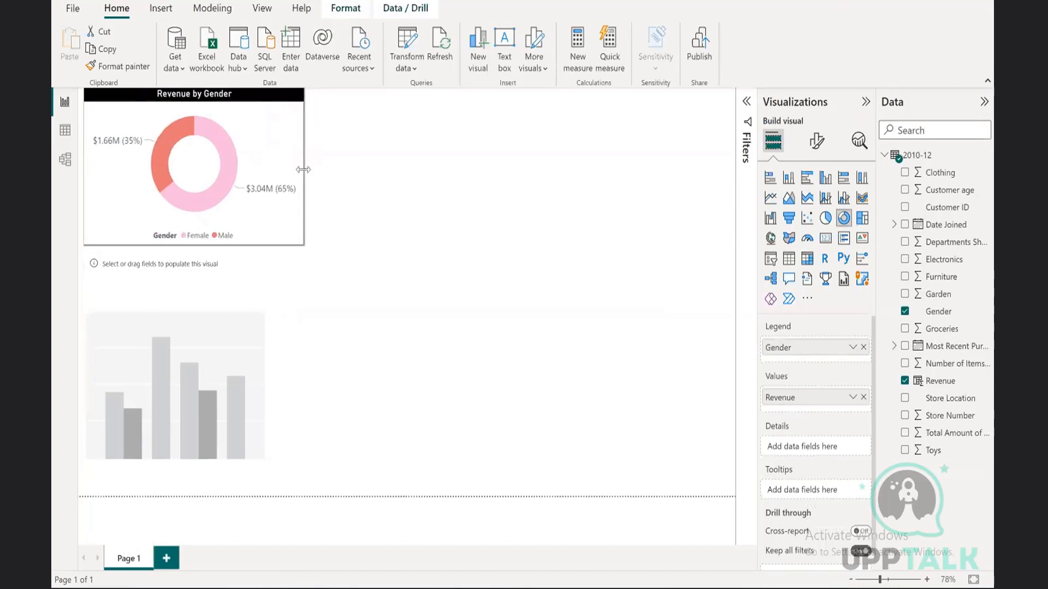
pyautogui.click(244, 357)
pyautogui.moveTo(273, 373); pyautogui.dragTo(299, 381)
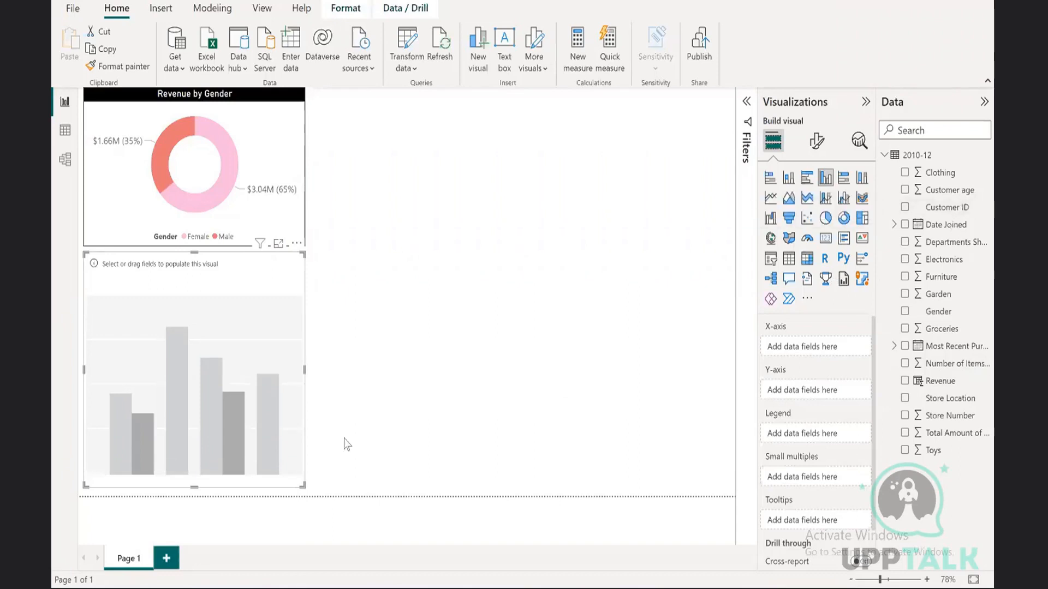
pyautogui.moveTo(192, 492); pyautogui.dragTo(194, 494)
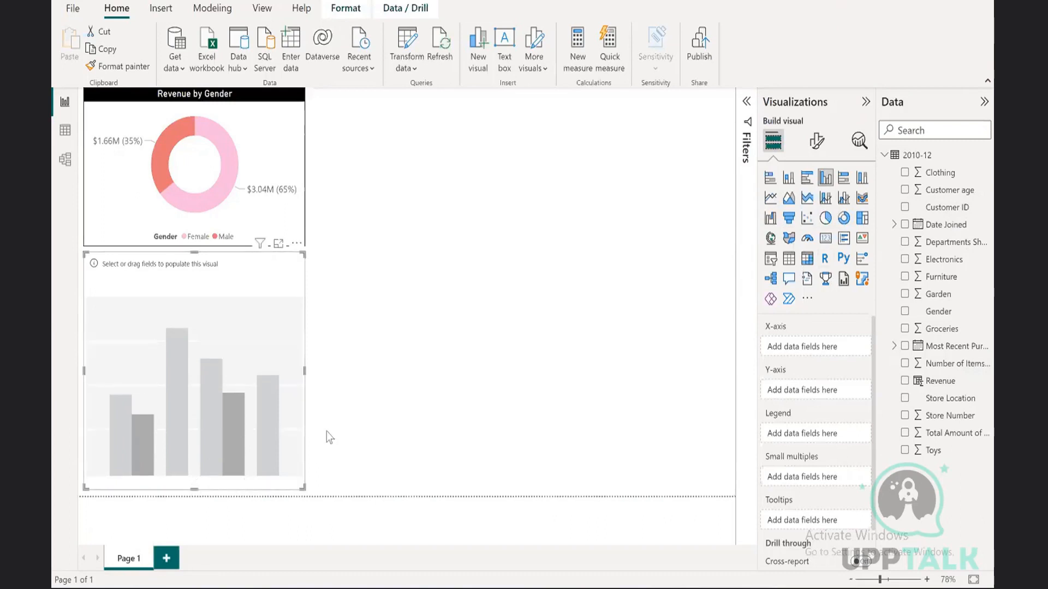
pyautogui.moveTo(197, 497); pyautogui.dragTo(197, 503)
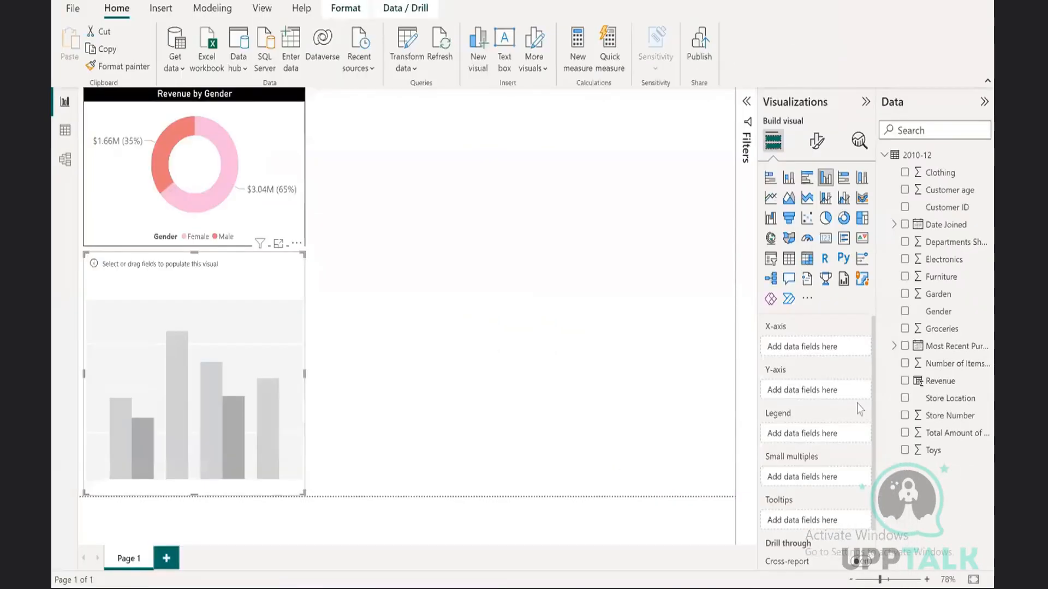
# Open the empty clustered column chart in focus mode and add Revenue to its Y-axis
pyautogui.click(279, 243)
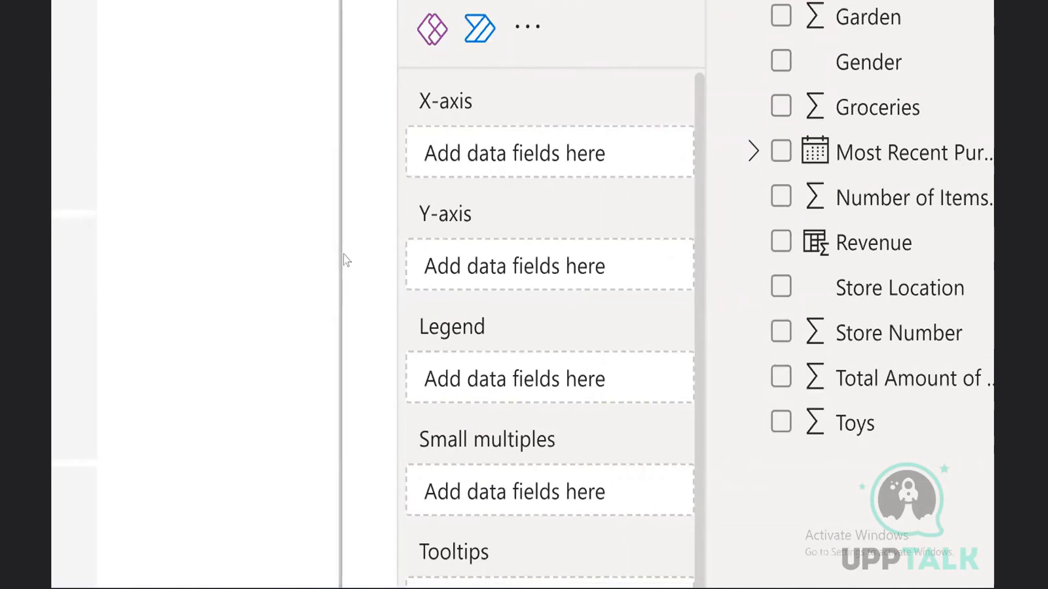
pyautogui.scroll(-2, 549, 206)
pyautogui.scroll(2, 549, 206)
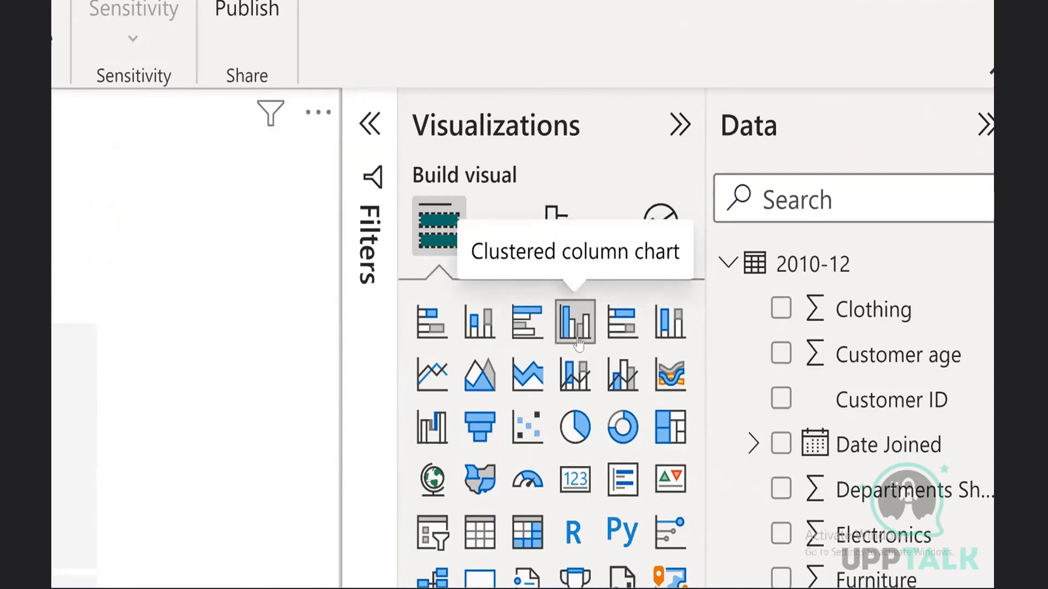
pyautogui.click(563, 328)
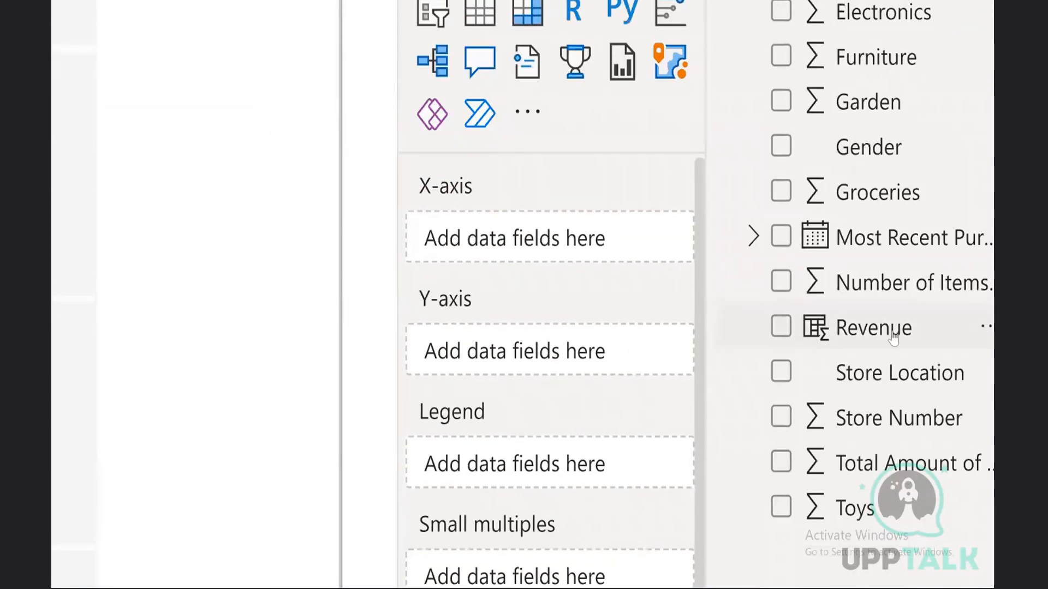
pyautogui.click(784, 333)
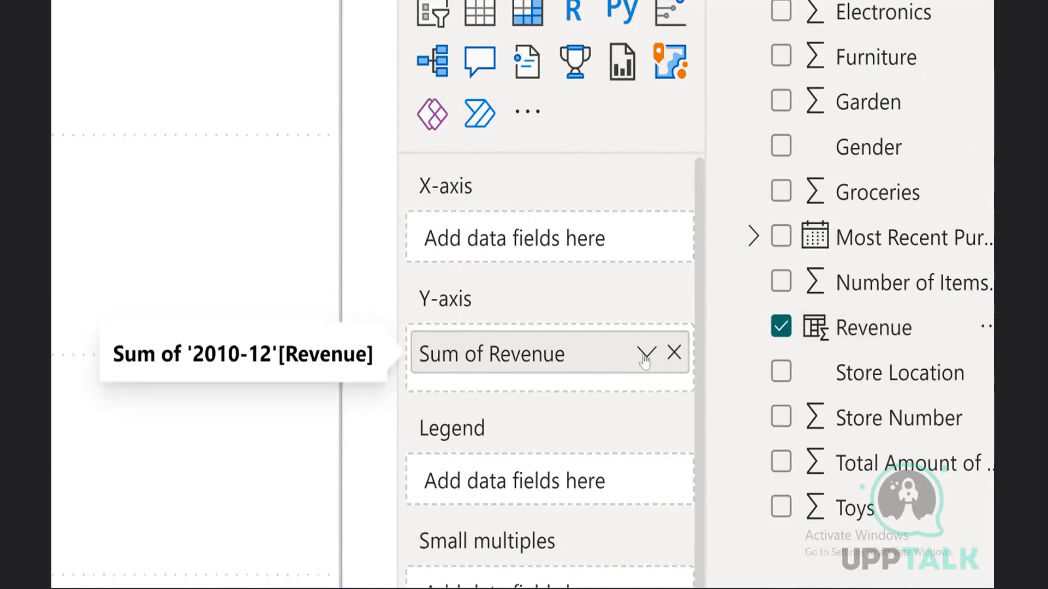
# Rename the chart's Y-axis field to Revenue and add Store Location to the X-axis
pyautogui.doubleClick(495, 355)
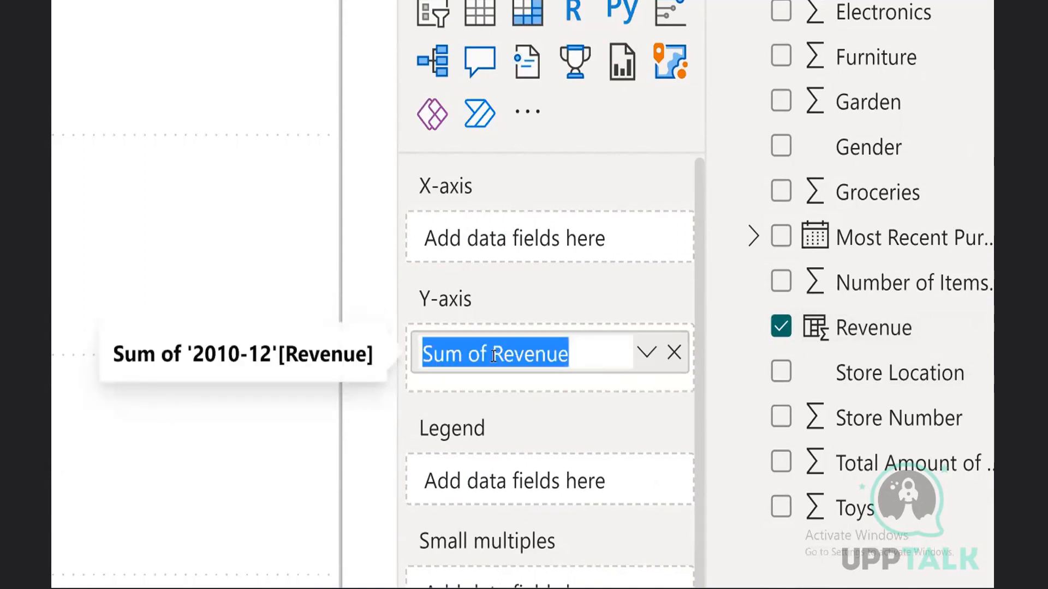
pyautogui.click(494, 356)
pyautogui.press('BackSpace')
pyautogui.press('BackSpace')
pyautogui.press('BackSpace')
pyautogui.press('BackSpace')
pyautogui.press('BackSpace')
pyautogui.press('BackSpace')
pyautogui.press('BackSpace')
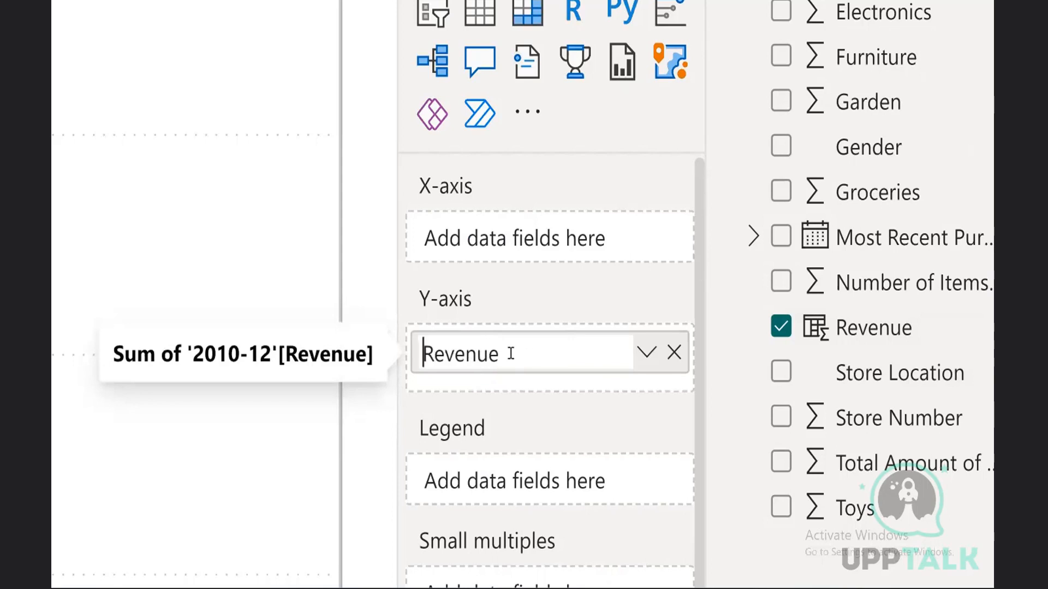
pyautogui.press('Return')
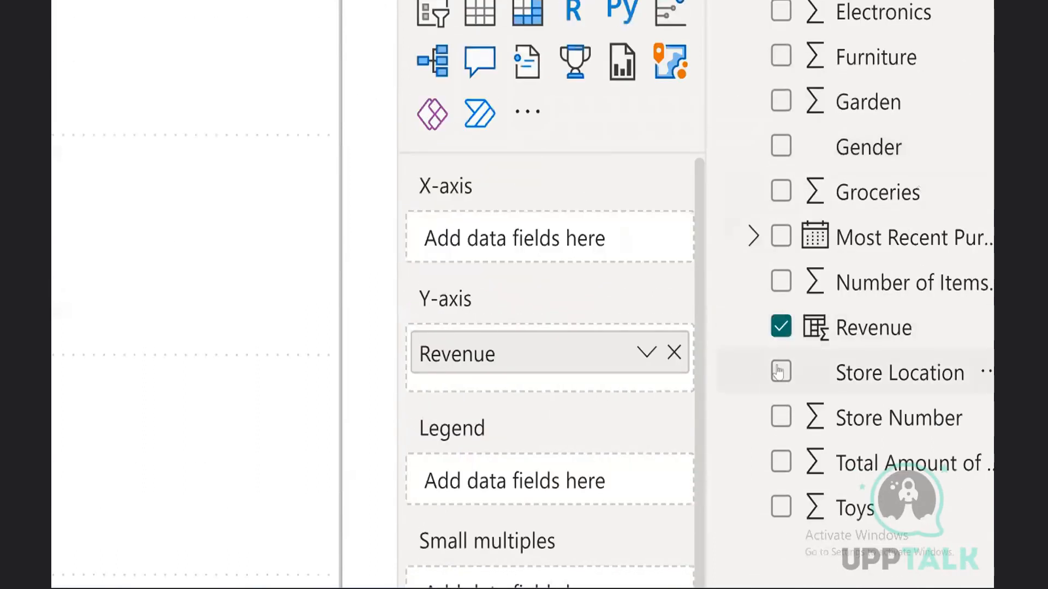
pyautogui.click(780, 371)
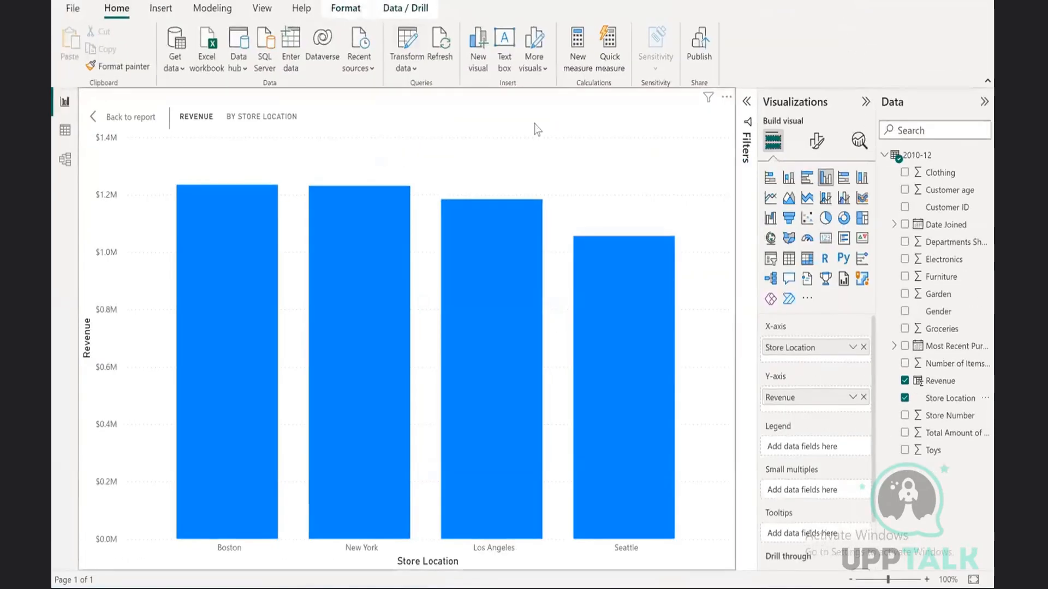
# Try the revenue chart as a clustered bar chart and return it to a clustered column chart
pyautogui.click(805, 179)
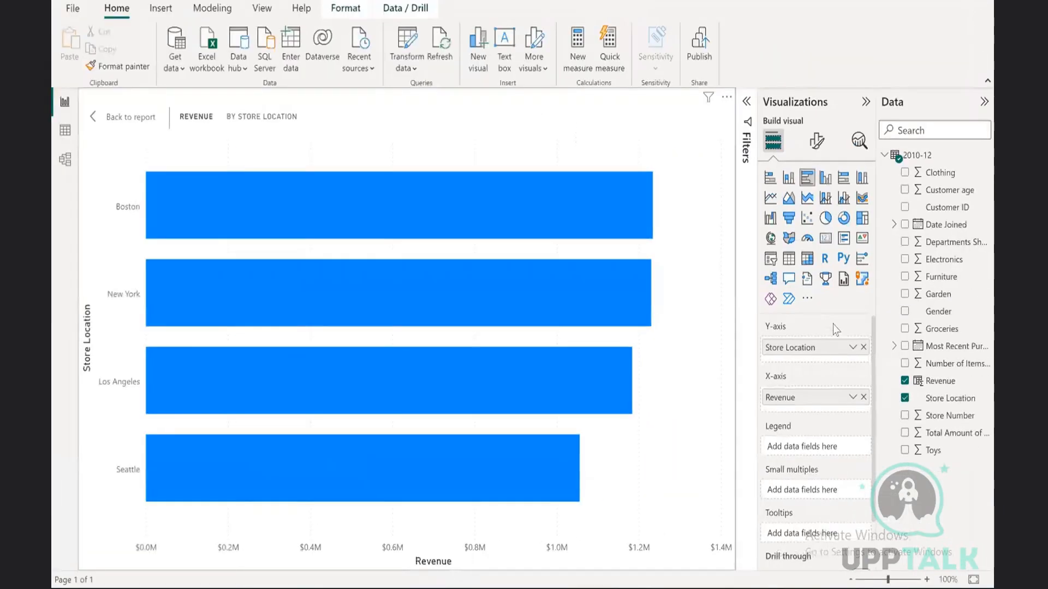
pyautogui.click(825, 176)
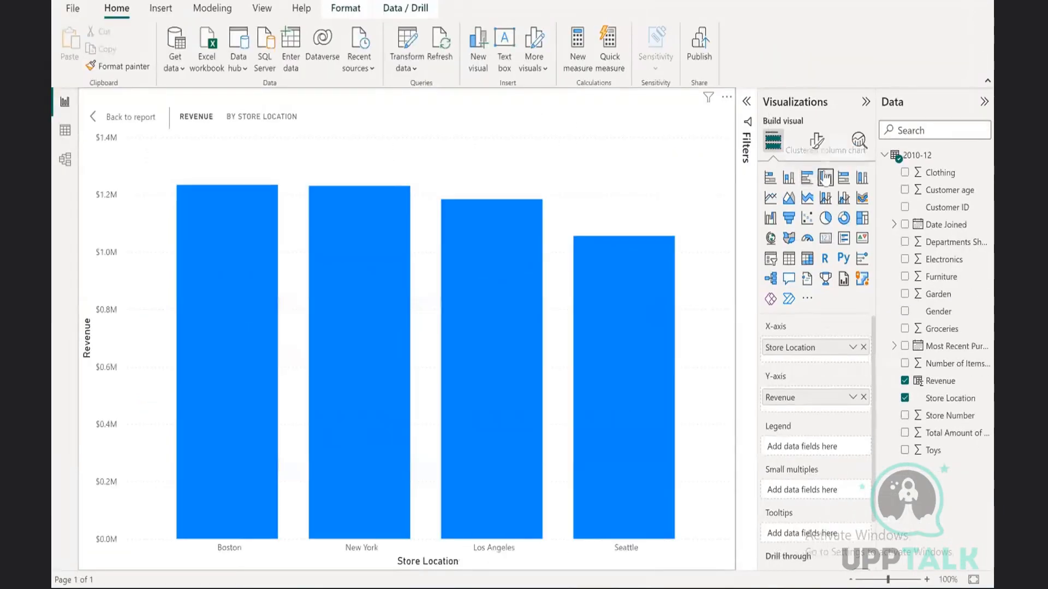
# Turn on data labels for the revenue by store location column chart
pyautogui.click(817, 143)
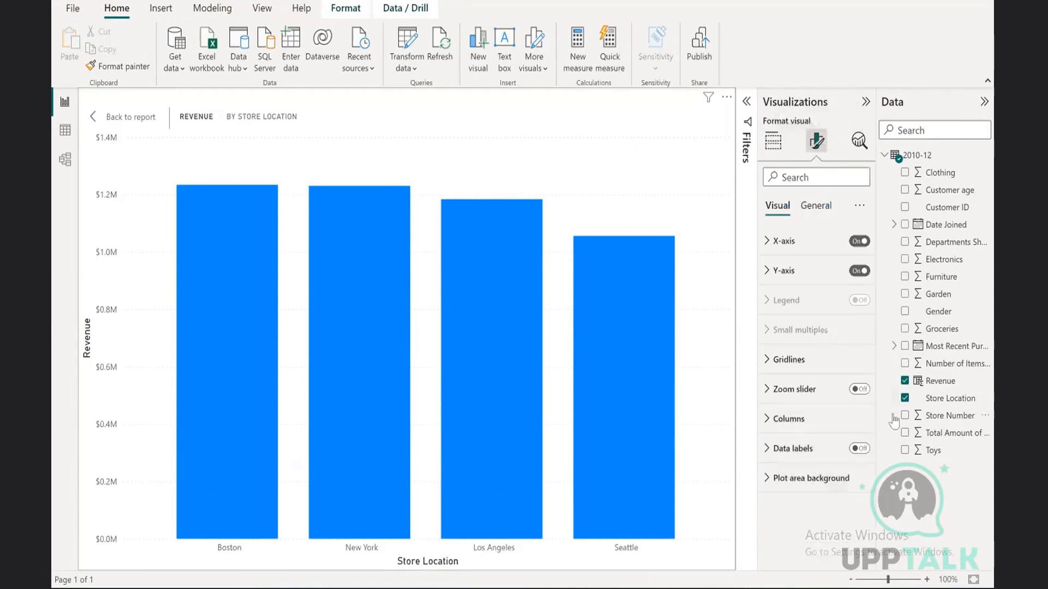
pyautogui.click(866, 450)
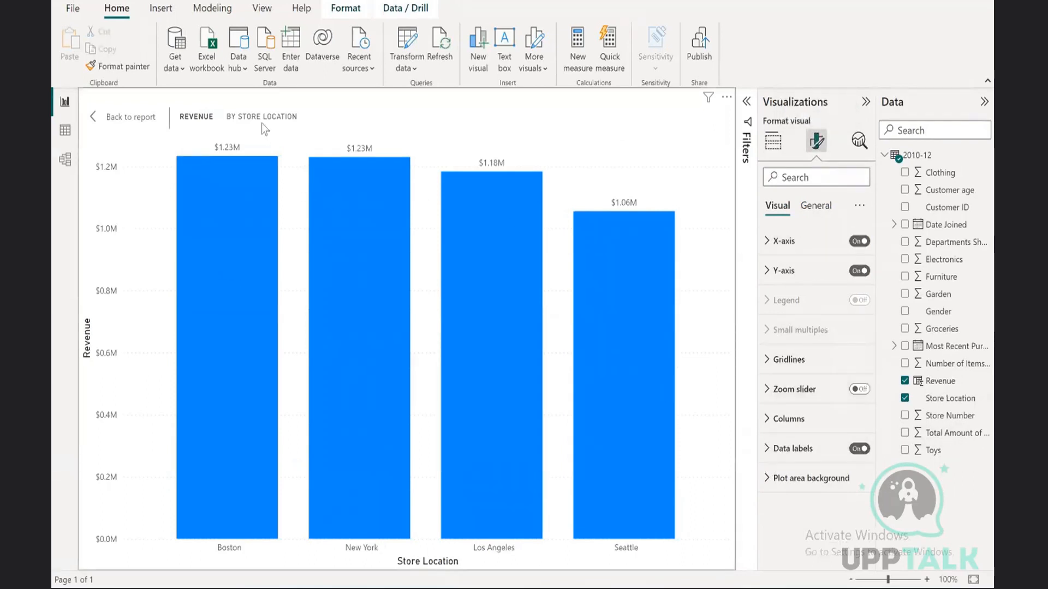
# Try splitting the columns by Gender in the legend, and remove that field again
pyautogui.click(772, 141)
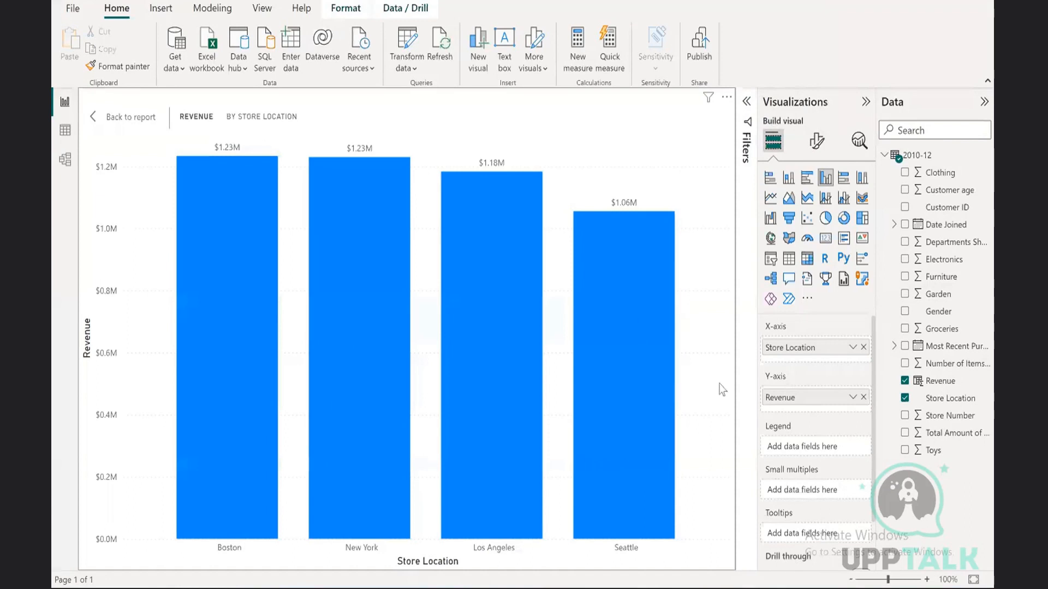
pyautogui.click(904, 312)
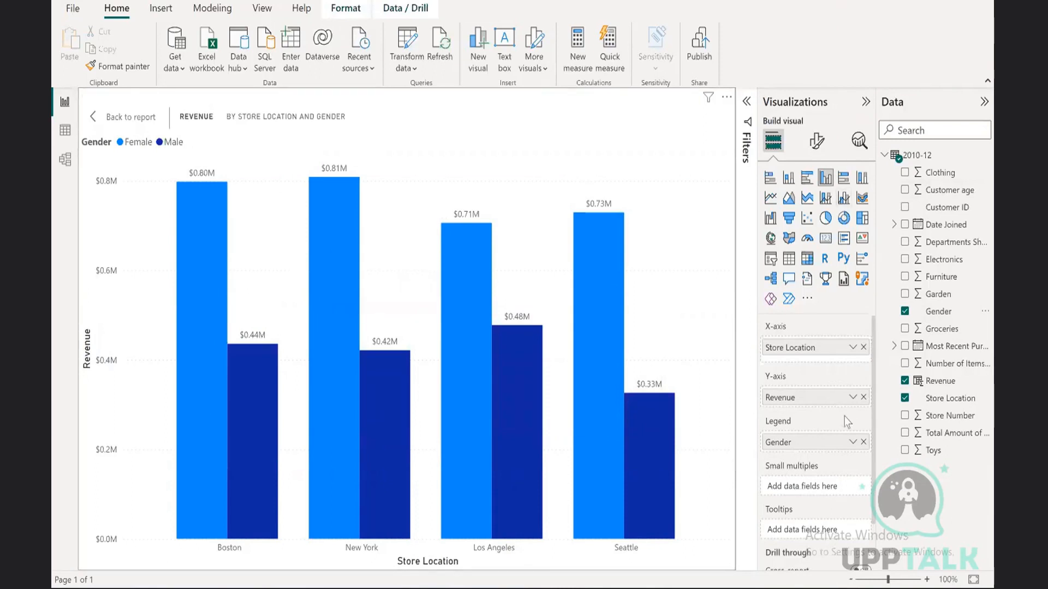
pyautogui.click(863, 442)
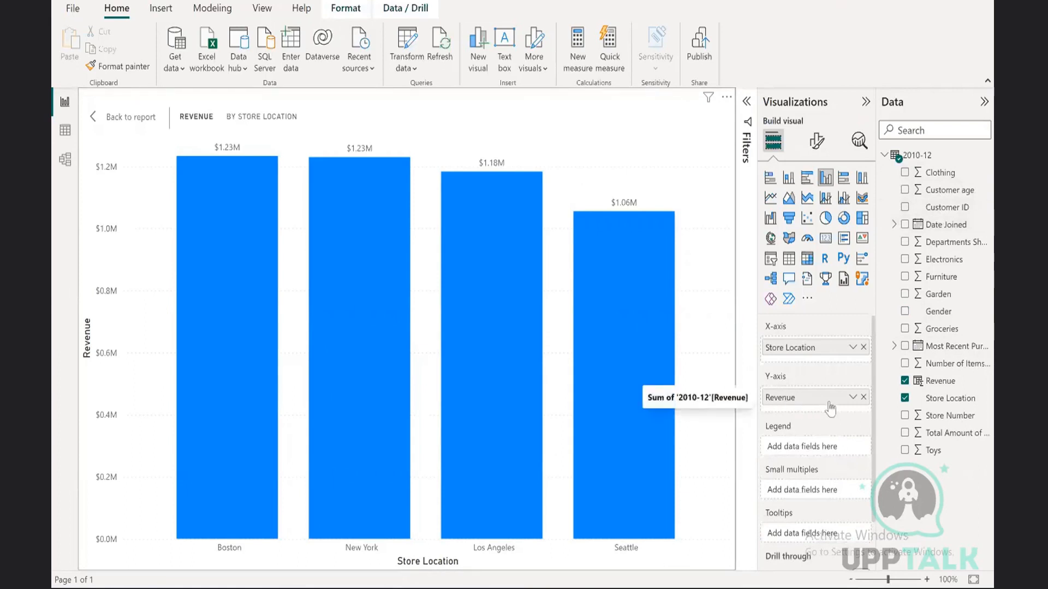
# Add Customer ID to the chart, move it to the Y-axis above Revenue, and summarise it as Count (Distinct)
pyautogui.click(906, 208)
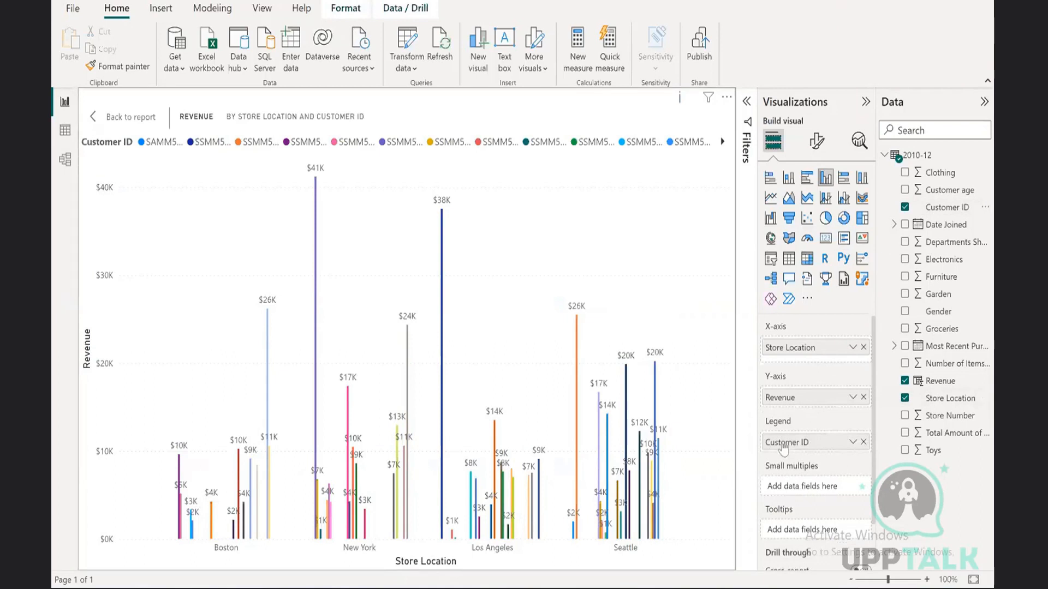
pyautogui.moveTo(786, 448); pyautogui.dragTo(791, 409)
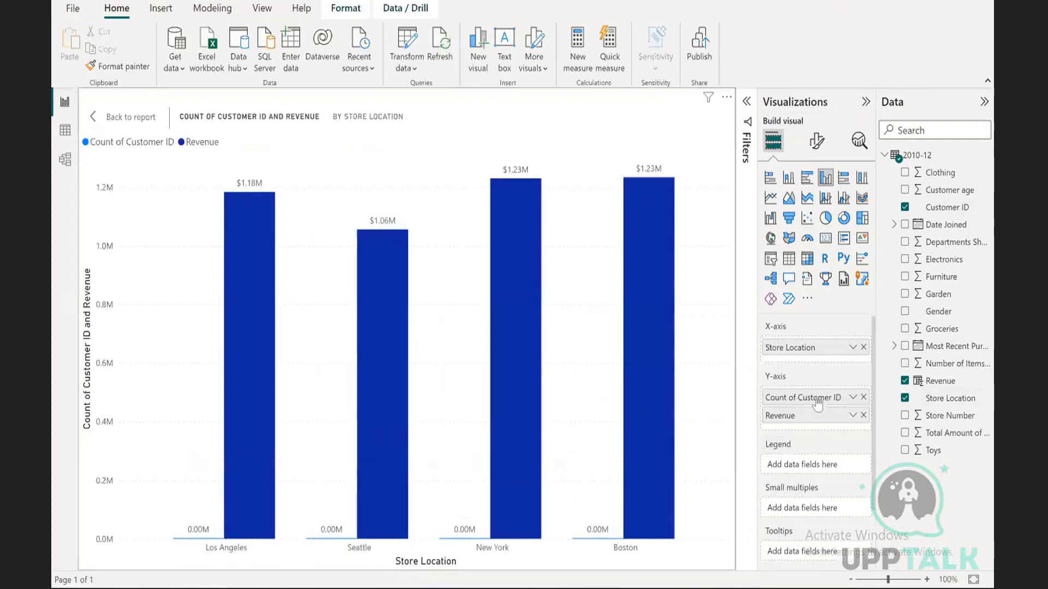
pyautogui.click(852, 398)
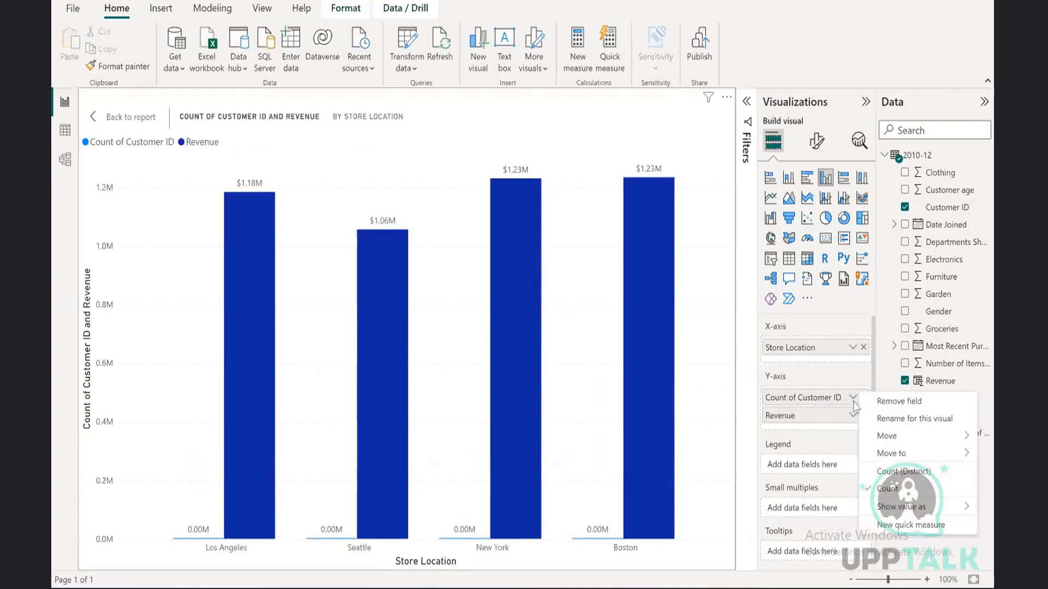
pyautogui.click(914, 475)
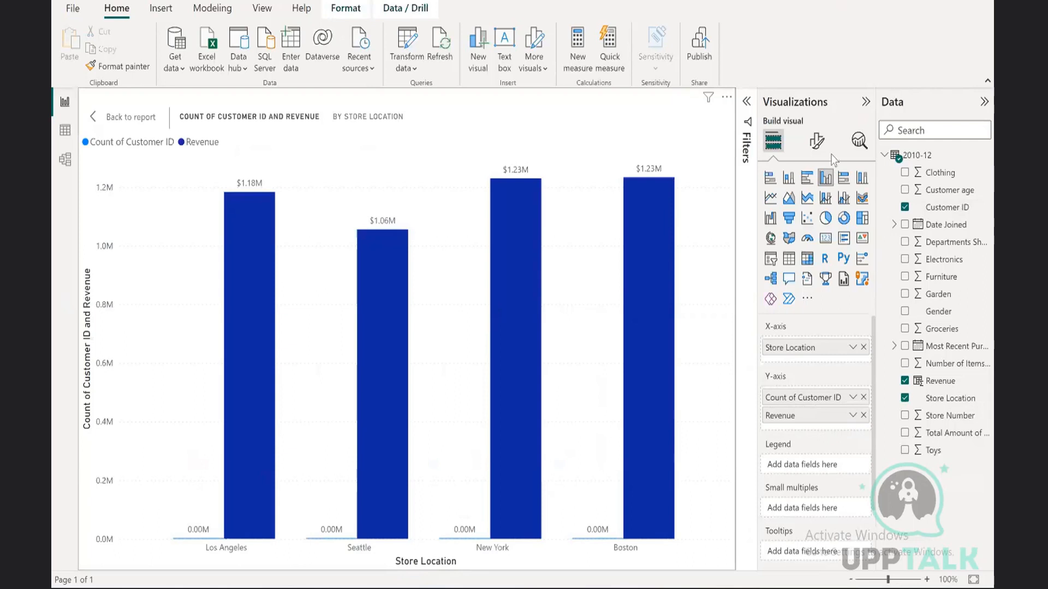
# Set the display units of the column chart's data label values to None
pyautogui.click(816, 143)
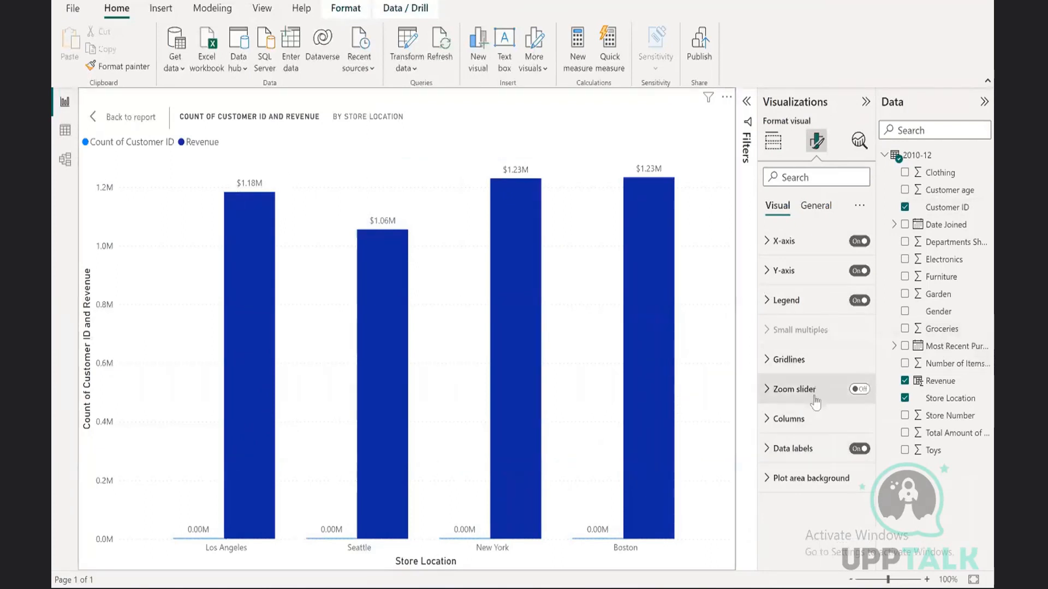
pyautogui.click(824, 448)
pyautogui.scroll(-4, 826, 491)
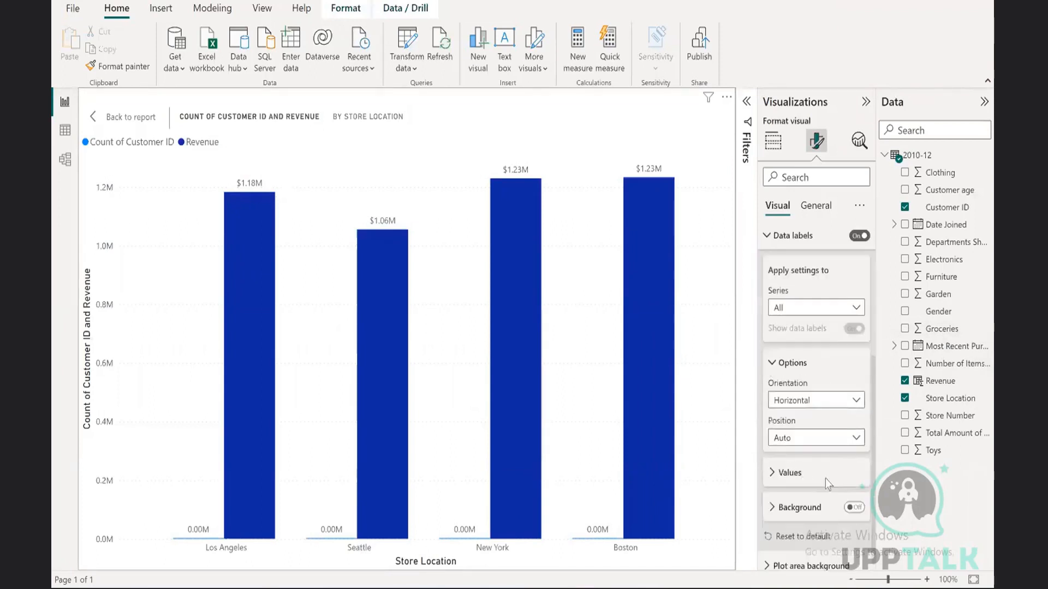
pyautogui.click(790, 462)
pyautogui.scroll(-4, 810, 461)
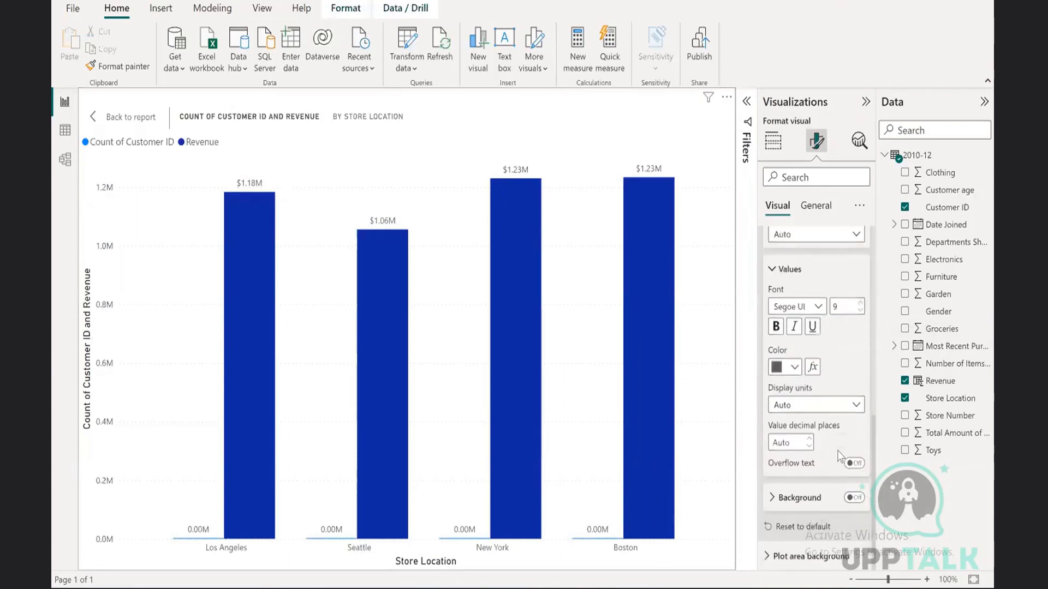
pyautogui.click(813, 406)
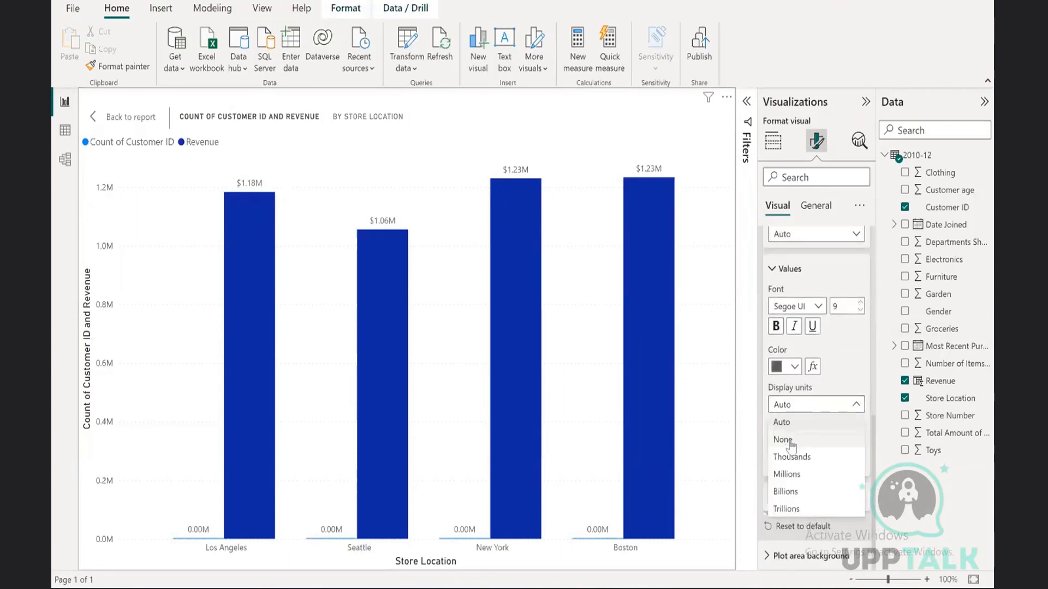
pyautogui.click(791, 441)
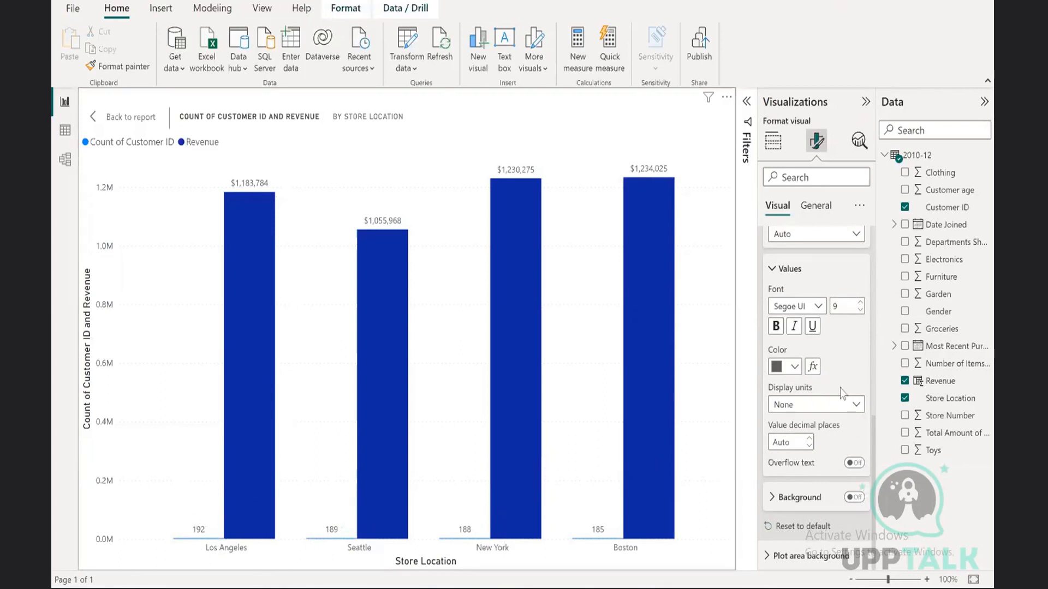
# Remove the Customer ID count from the column chart's Y-axis
pyautogui.click(774, 142)
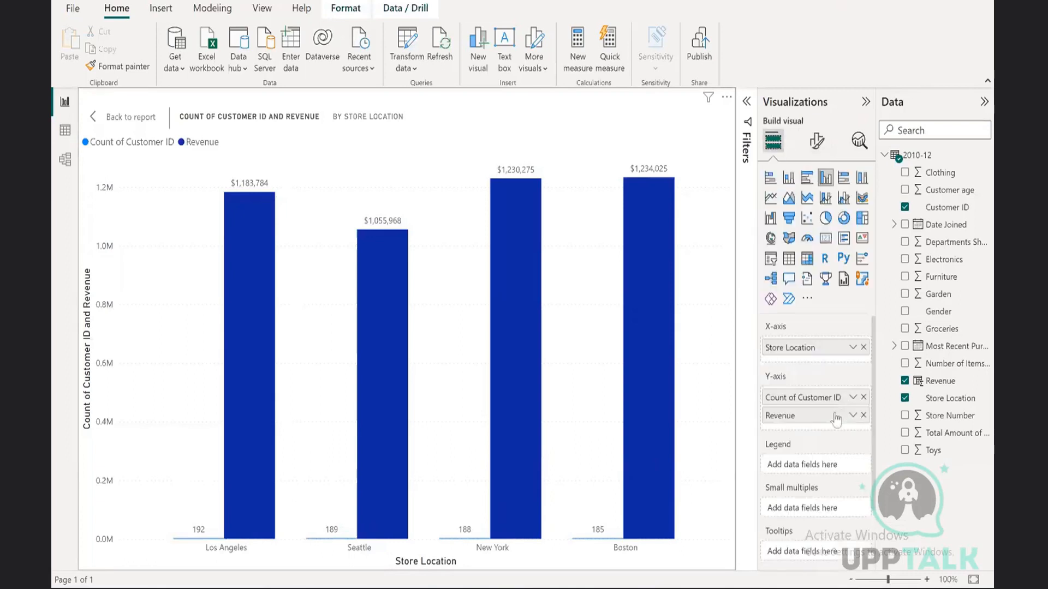
pyautogui.click(863, 397)
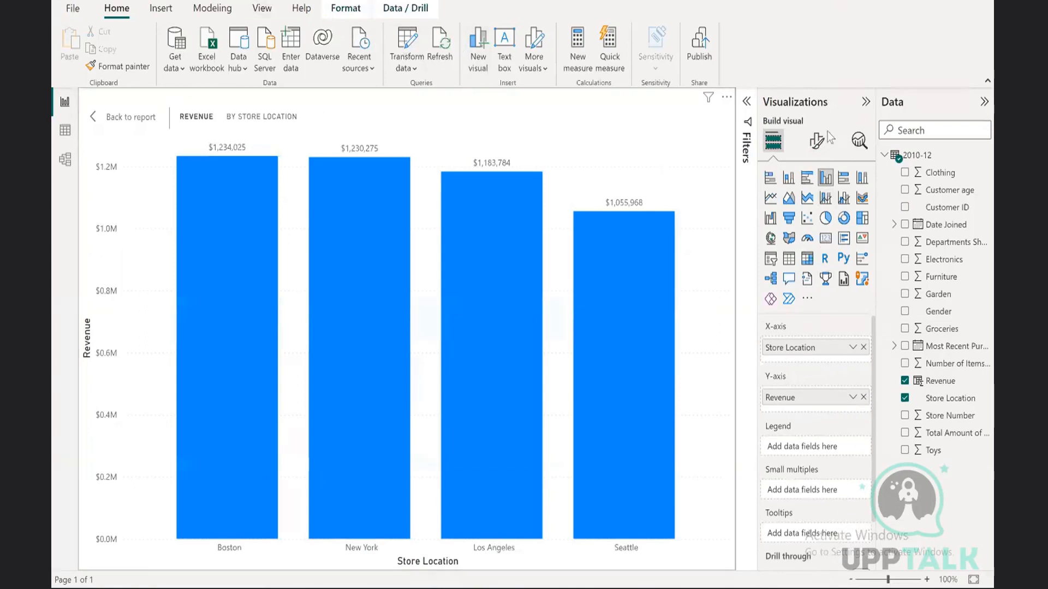
# Set the display units of the chart's data label values back to Auto
pyautogui.click(817, 141)
pyautogui.scroll(-5, 805, 469)
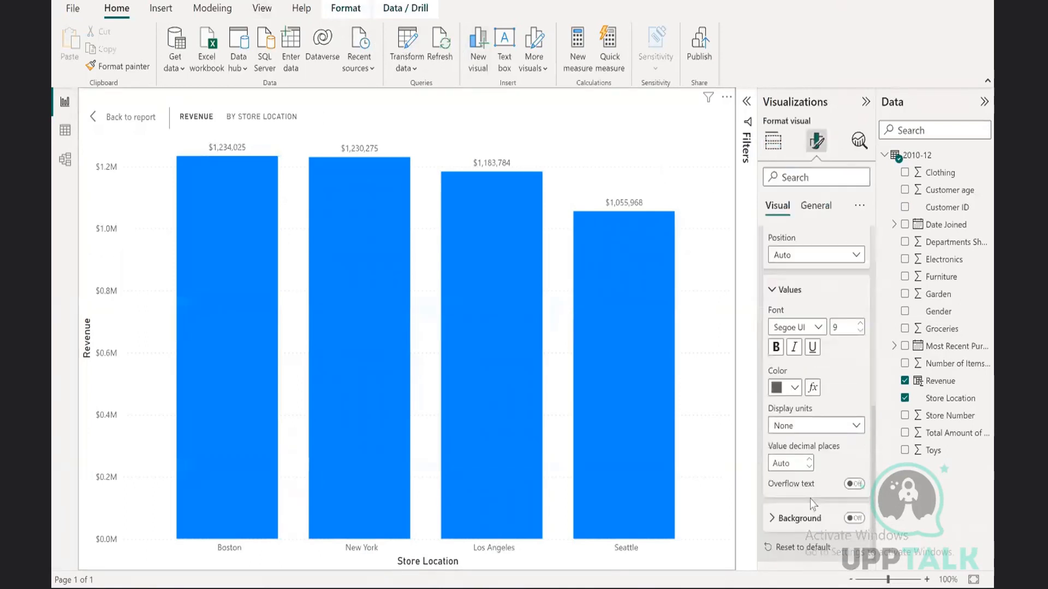
pyautogui.click(809, 404)
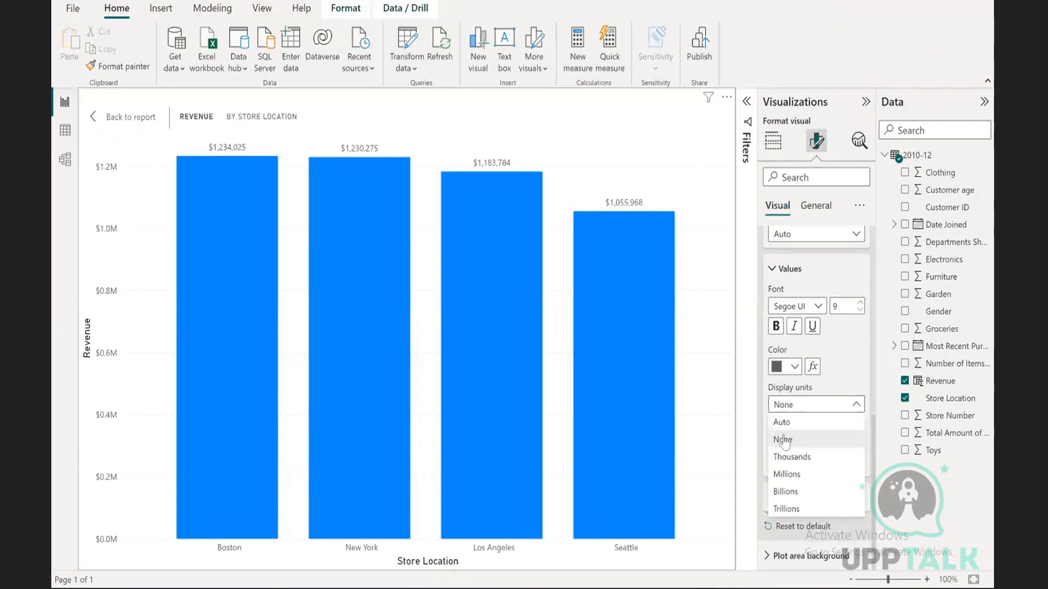
pyautogui.click(785, 425)
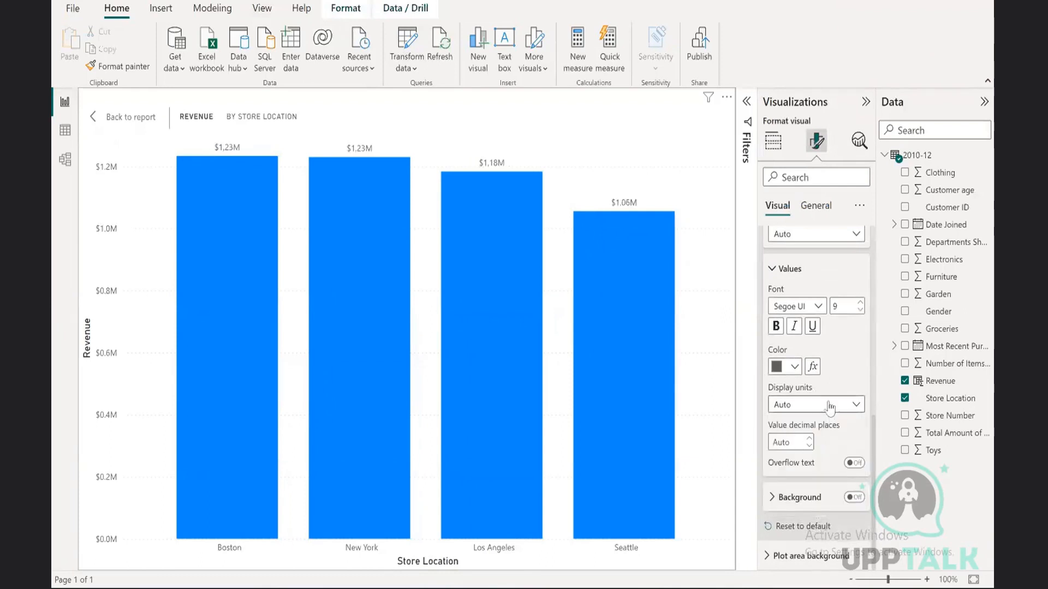
pyautogui.scroll(8, 809, 382)
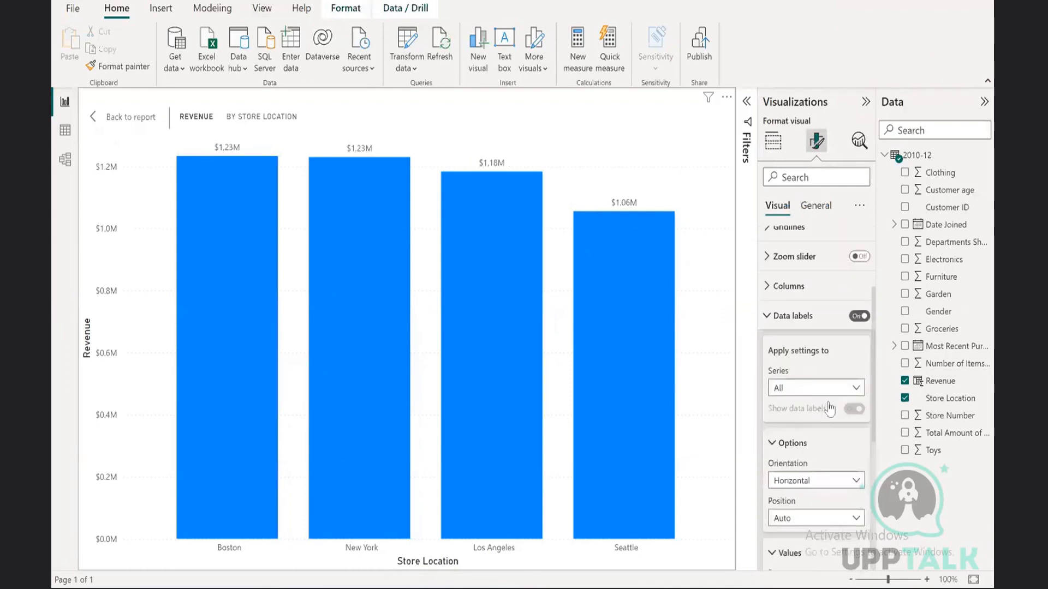
# Add Gender to the revenue by store location chart as its legend and change the visual to a stacked column chart
pyautogui.click(772, 141)
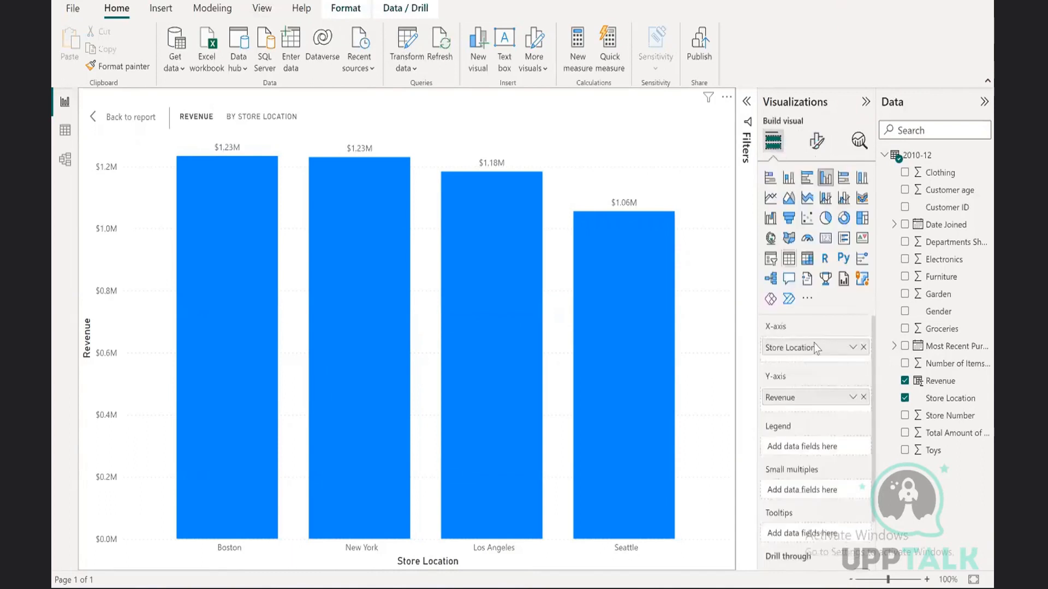
pyautogui.click(916, 312)
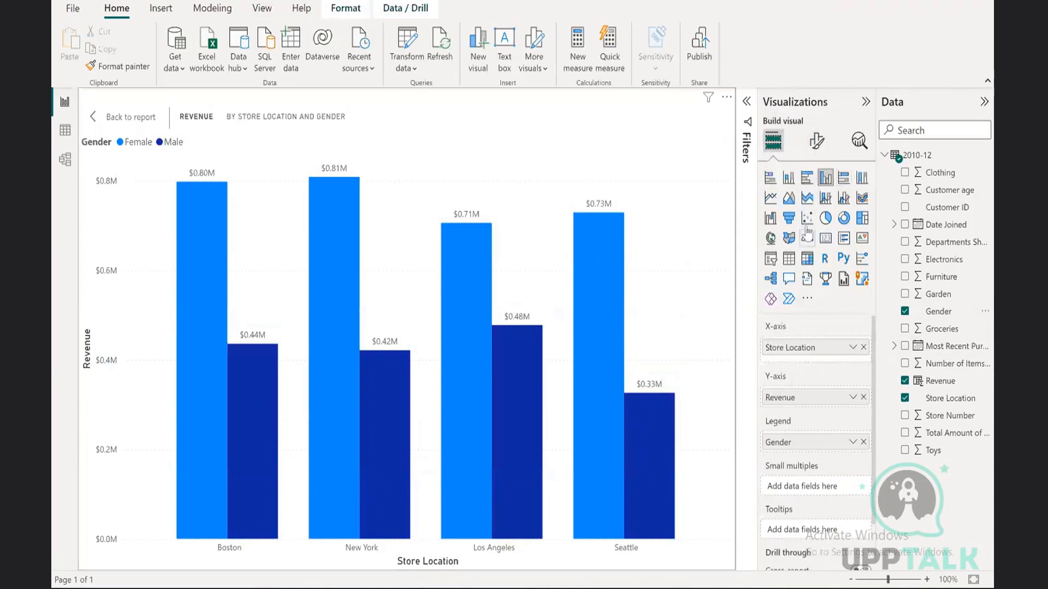
pyautogui.click(808, 182)
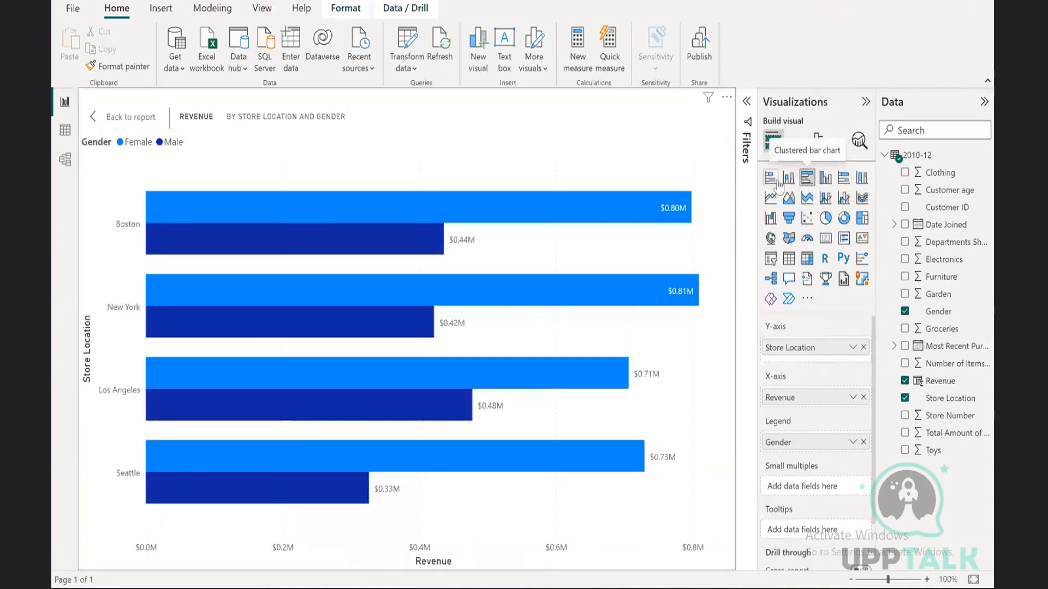
pyautogui.click(788, 180)
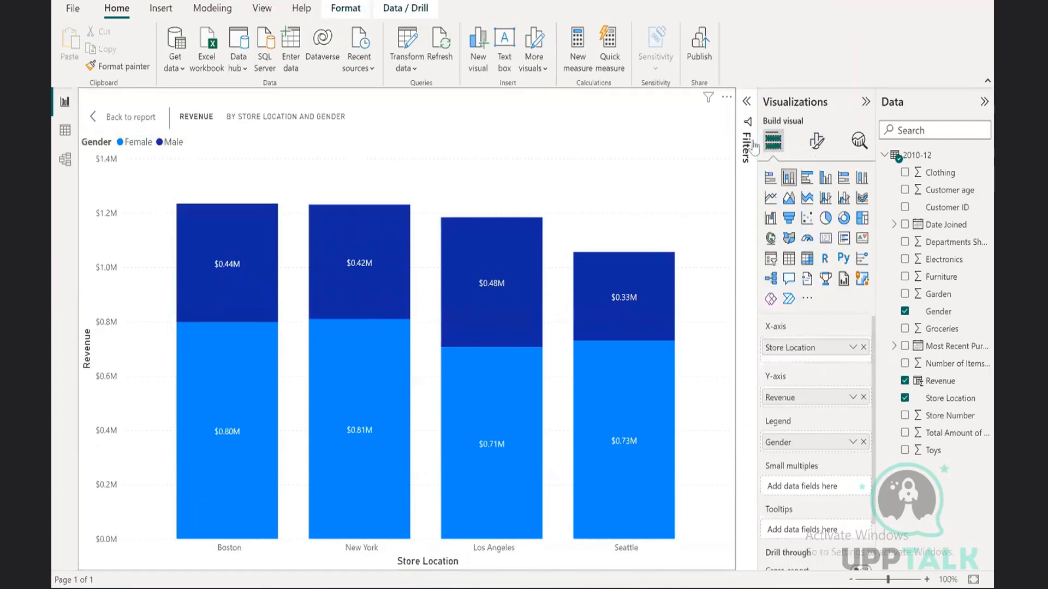
# Turn on total labels for the stacked column chart and set their value decimal places to 2
pyautogui.click(817, 140)
pyautogui.scroll(-4, 827, 417)
pyautogui.scroll(4, 789, 424)
pyautogui.click(777, 448)
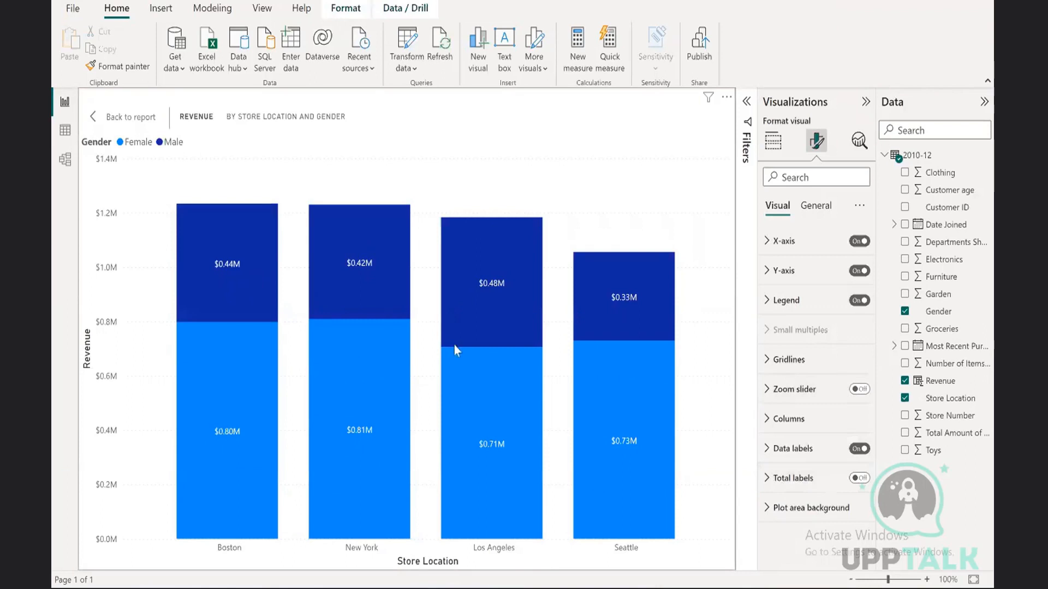
pyautogui.click(865, 480)
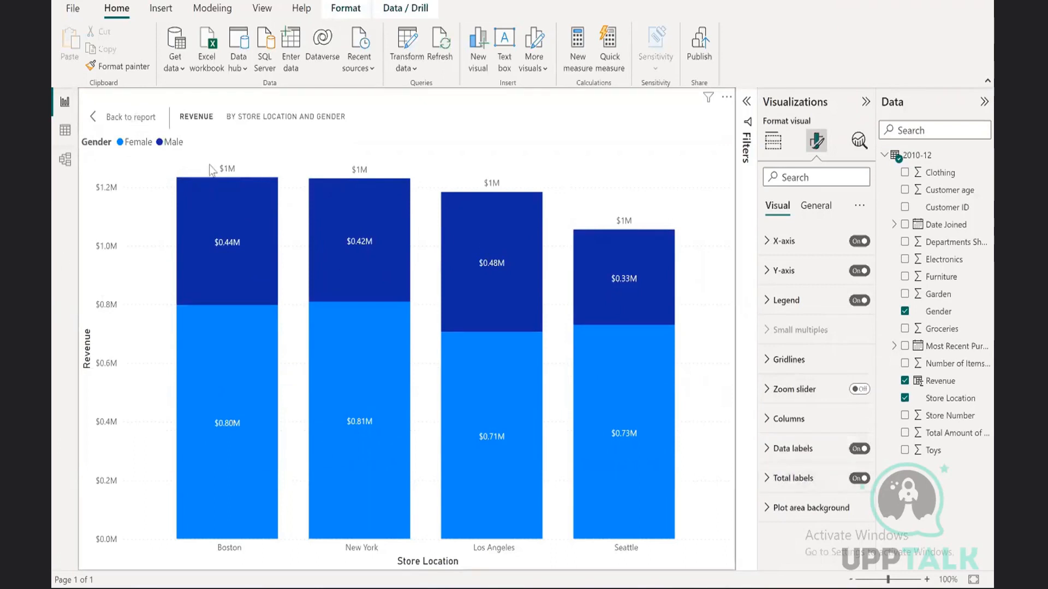
pyautogui.click(774, 479)
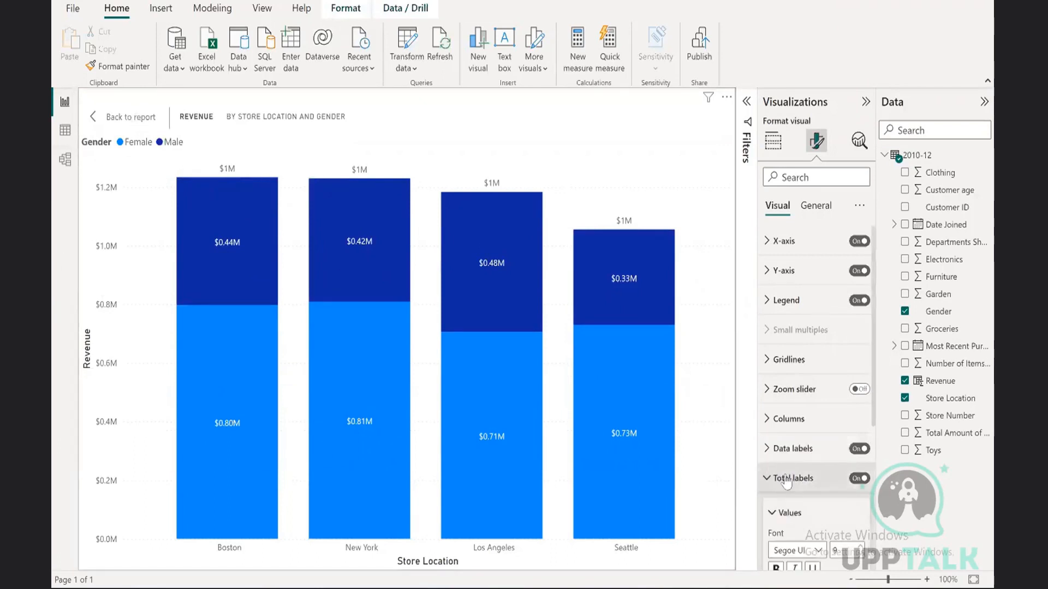
pyautogui.scroll(-4, 789, 477)
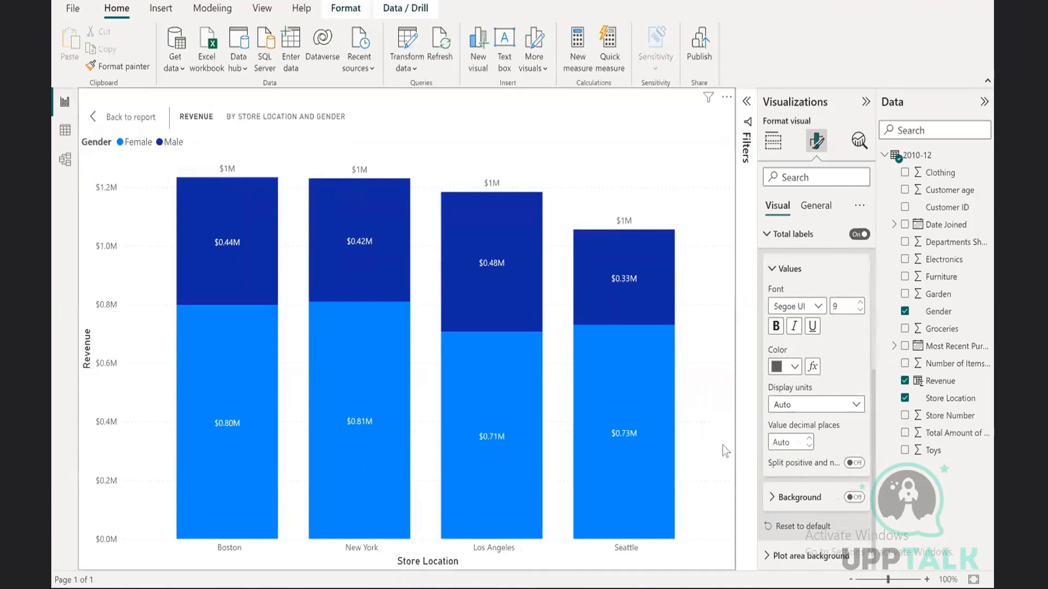
pyautogui.click(789, 440)
pyautogui.write('2')
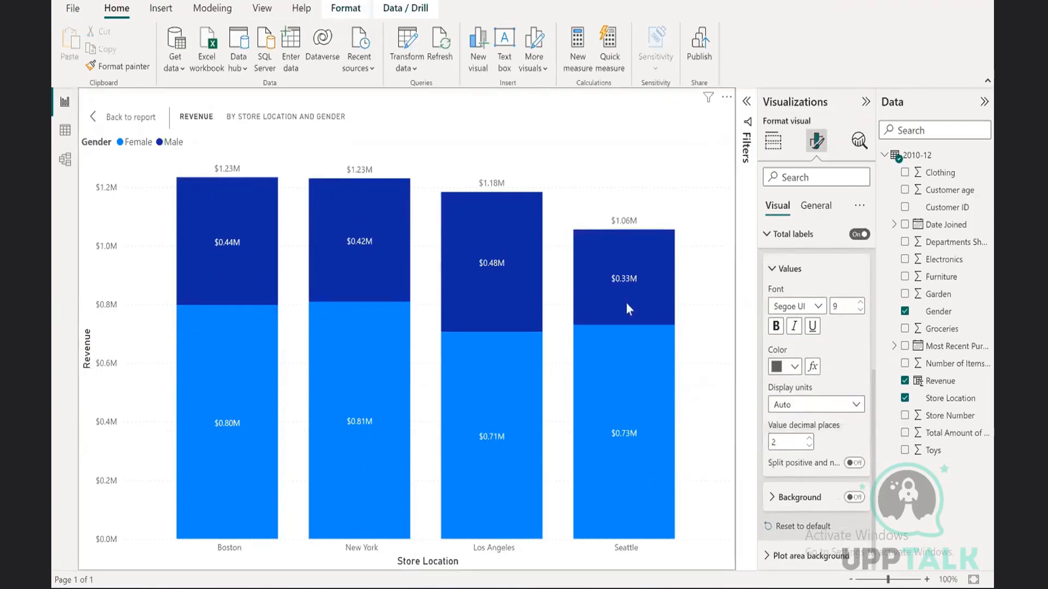
# Try the stacked bar, 100% stacked bar, 100% stacked column and clustered column types, ending back on stacked column
pyautogui.click(773, 140)
pyautogui.click(769, 177)
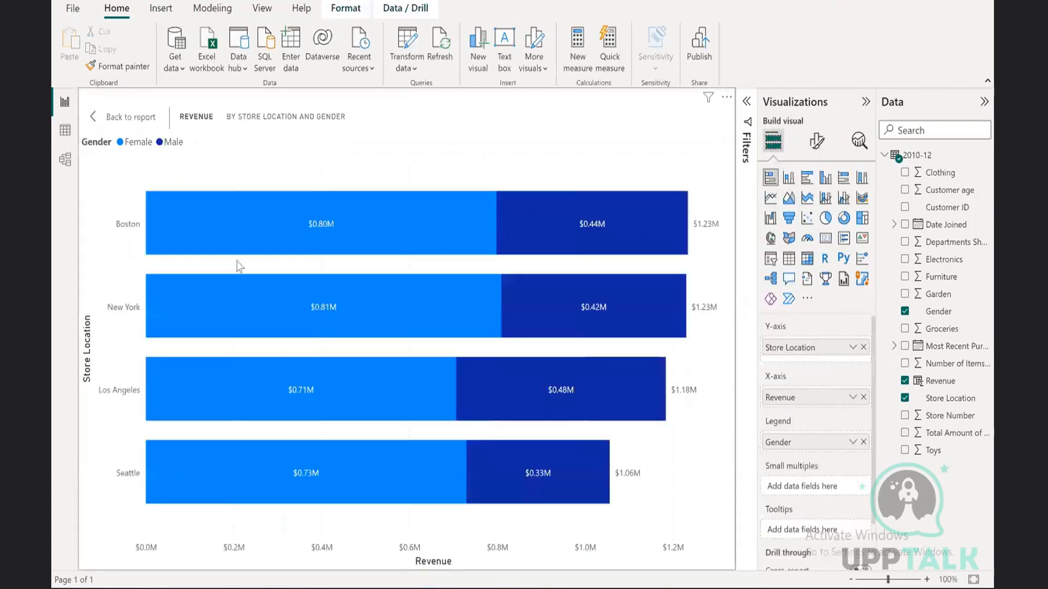
pyautogui.click(843, 178)
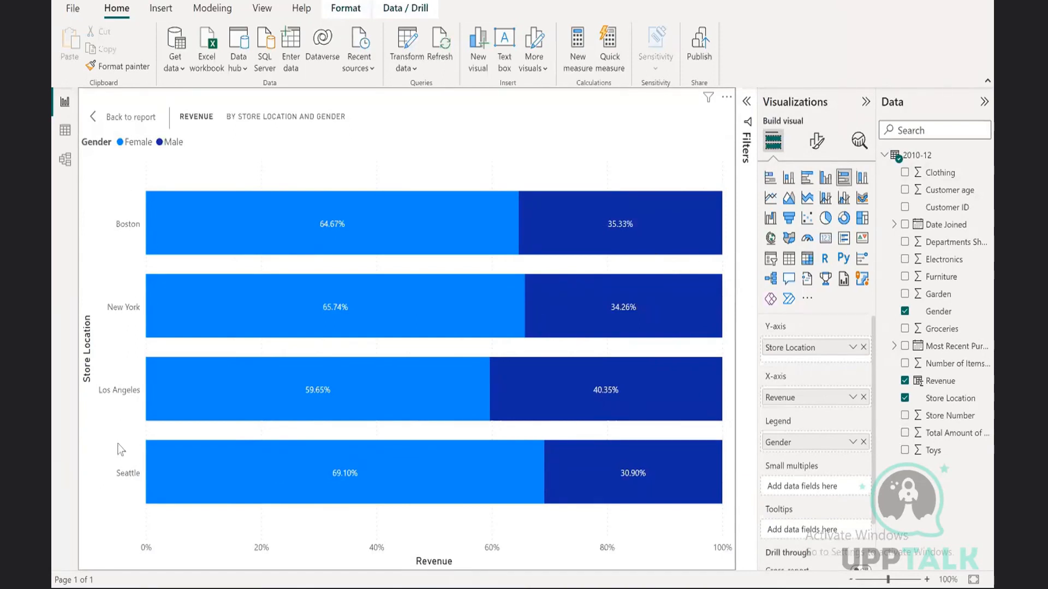
pyautogui.click(862, 180)
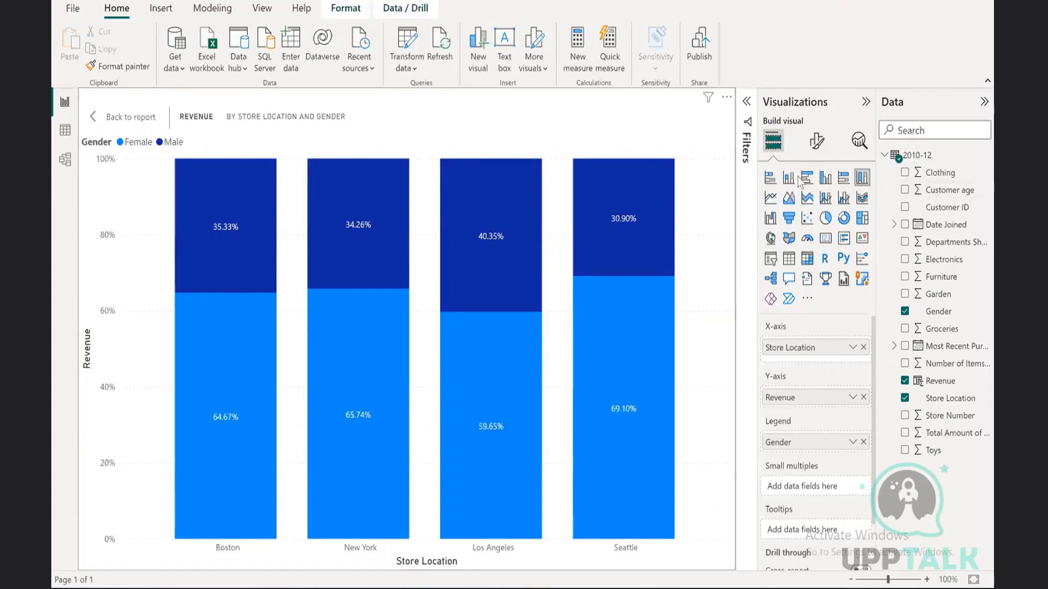
pyautogui.click(826, 180)
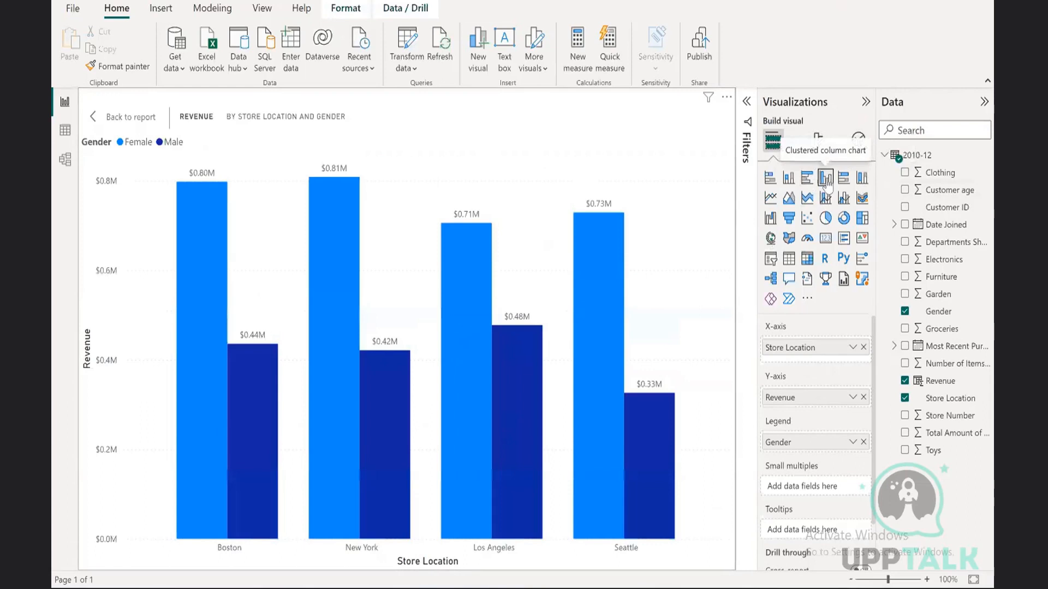
pyautogui.click(789, 178)
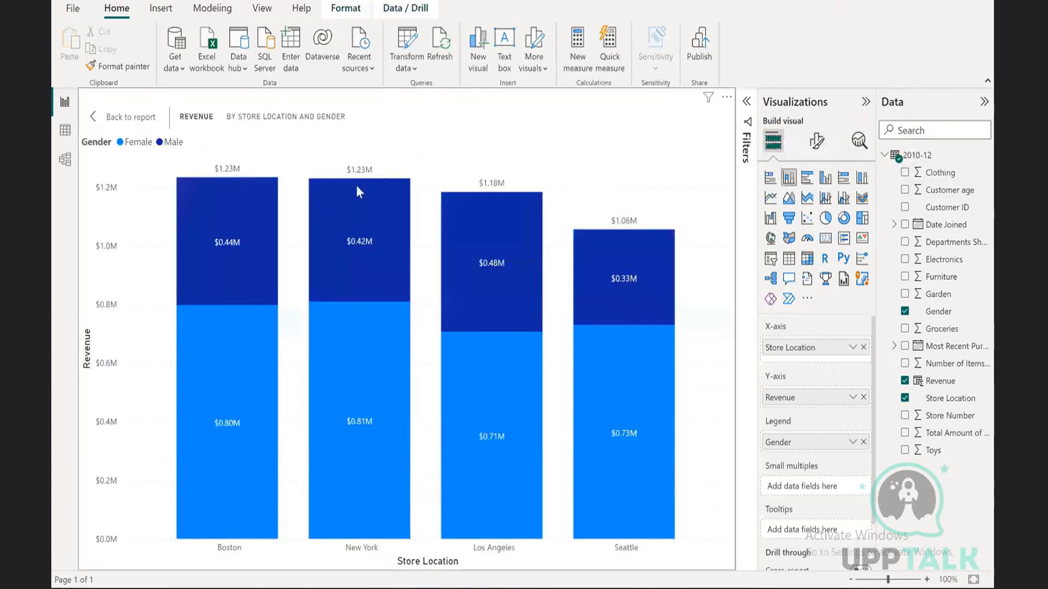
# Return to the report page and check the per-gender column colour settings of the stacked column chart
pyautogui.click(134, 117)
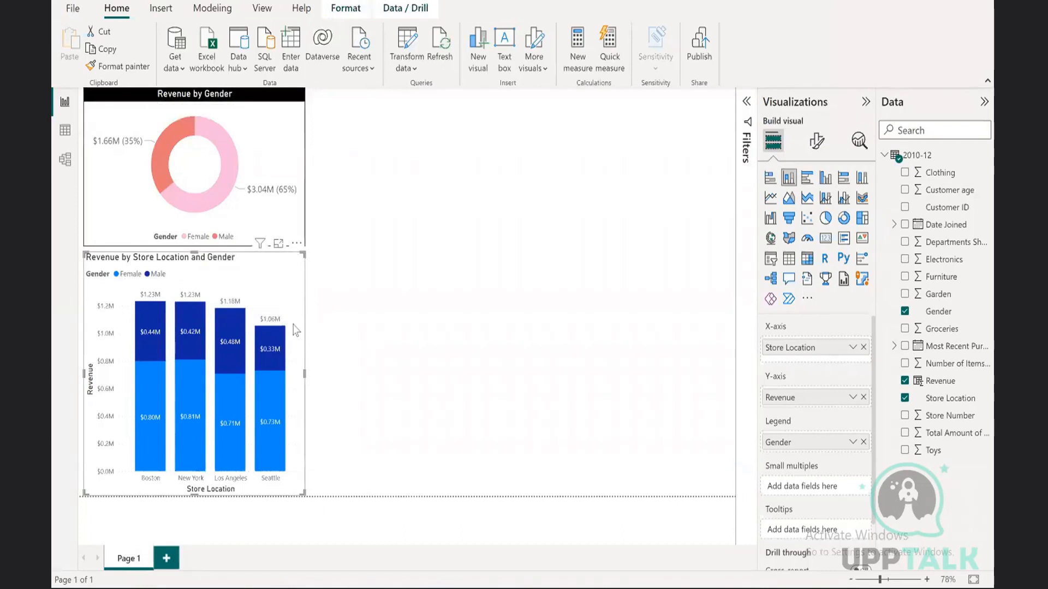
pyautogui.click(817, 143)
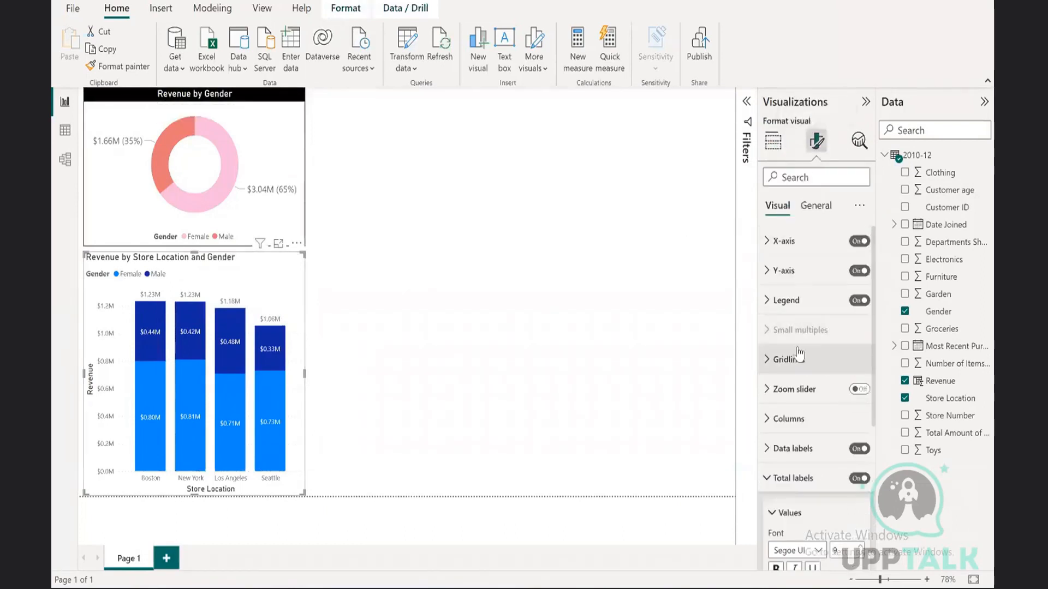
pyautogui.click(794, 419)
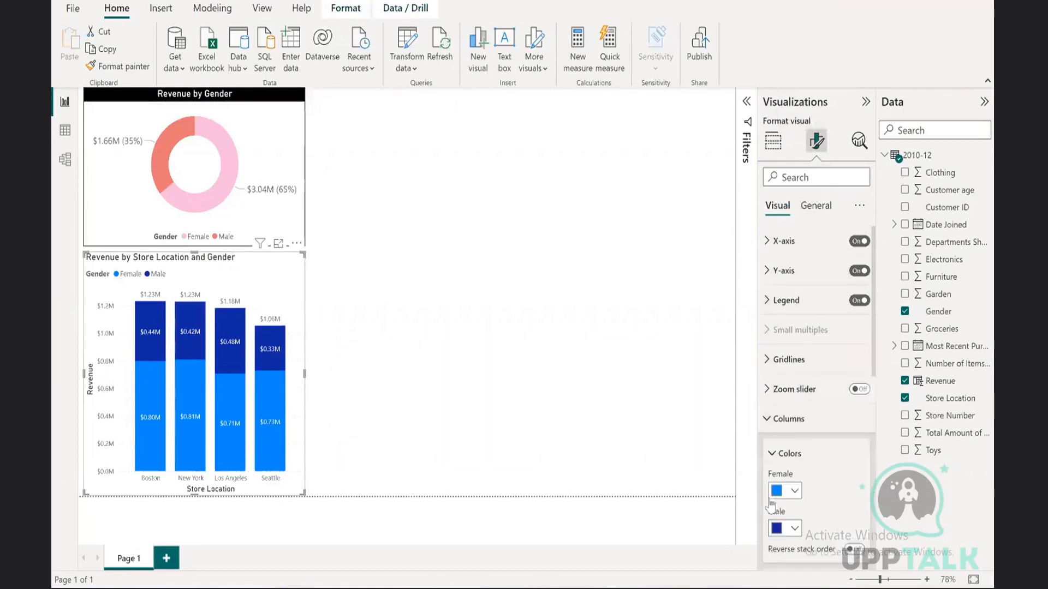
pyautogui.click(786, 419)
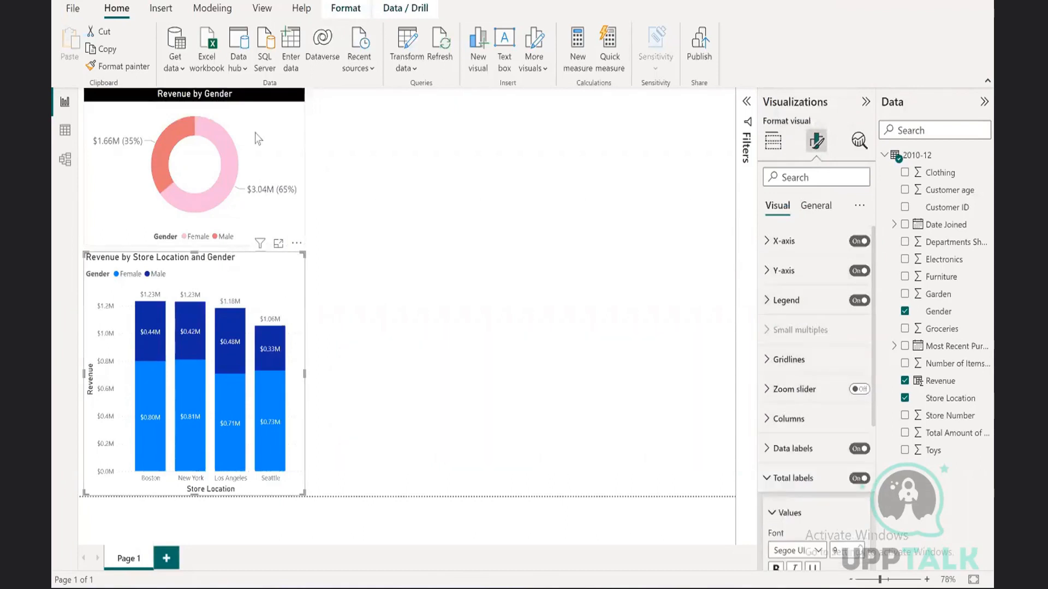
# Copy the donut chart's formatting onto the stacked column chart with Format painter
pyautogui.click(402, 280)
pyautogui.click(286, 117)
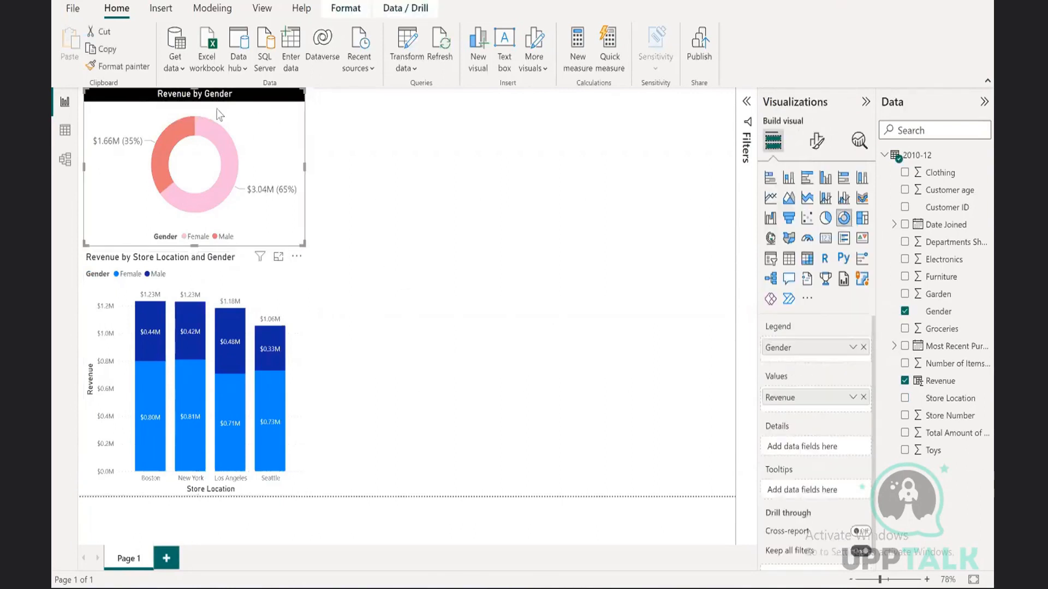
pyautogui.moveTo(161, 388)
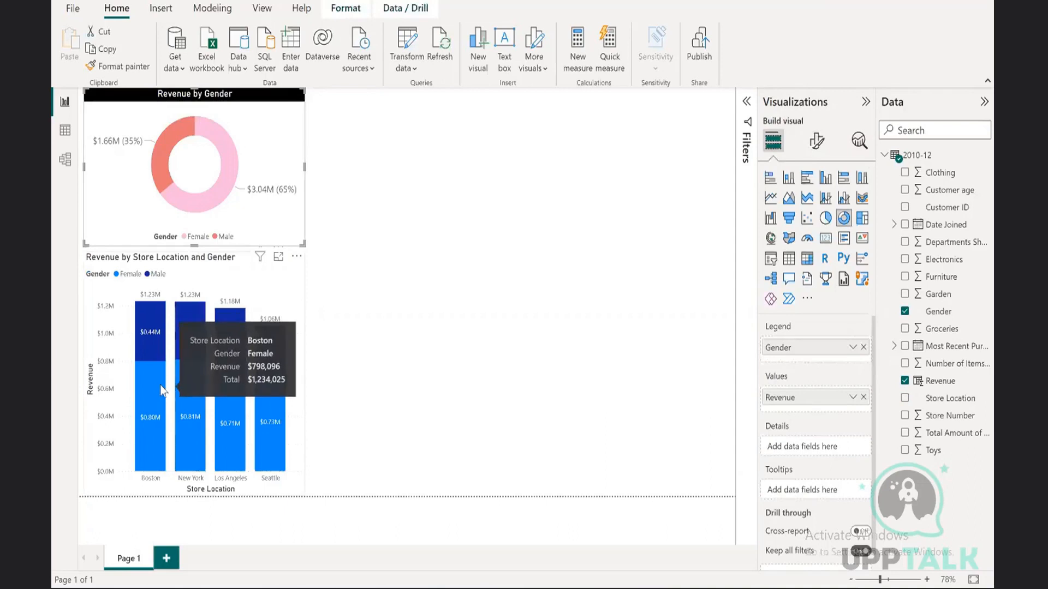
pyautogui.moveTo(163, 347)
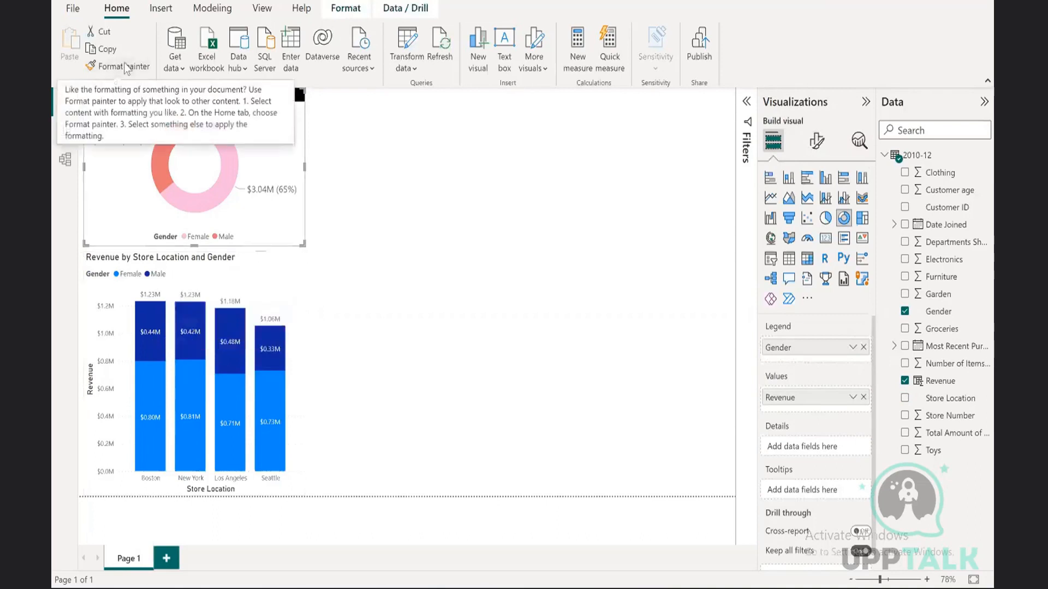
pyautogui.click(117, 66)
pyautogui.click(278, 287)
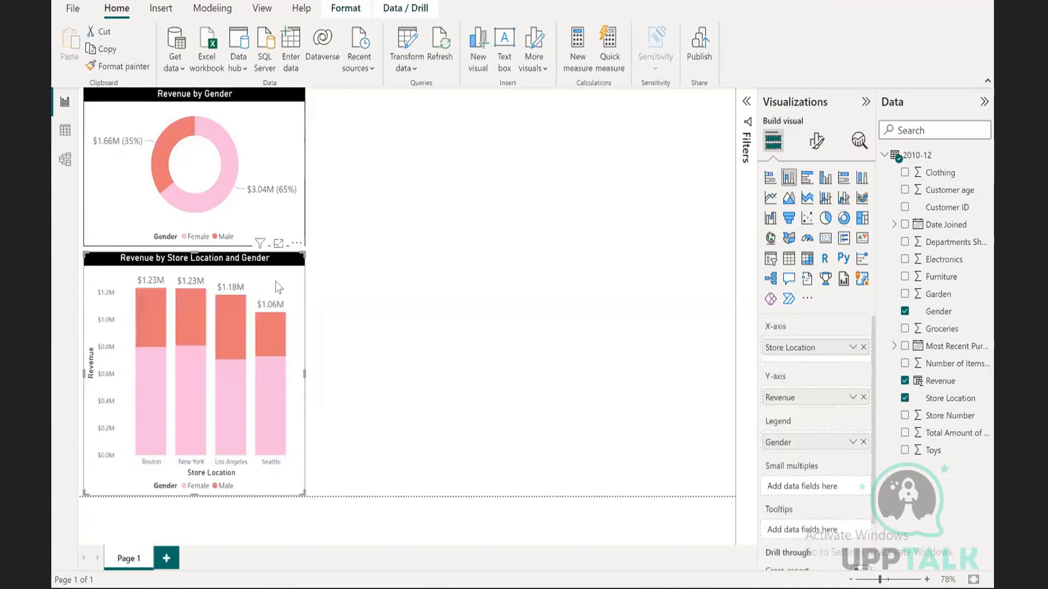
# Turn on the stacked column chart's data labels and try a background behind them, switching it off again
pyautogui.click(816, 140)
pyautogui.click(859, 448)
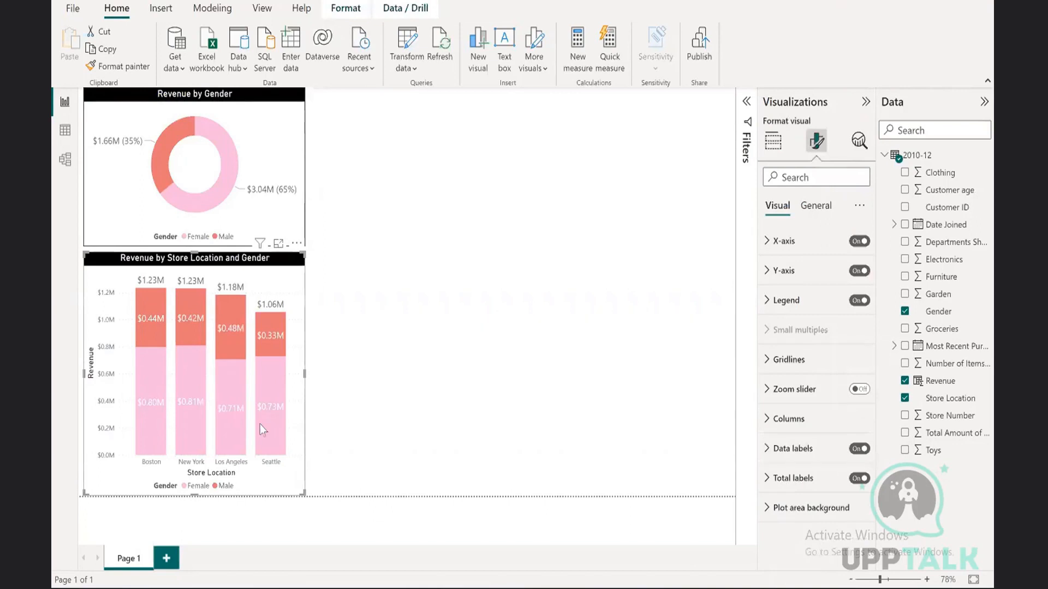
pyautogui.click(794, 452)
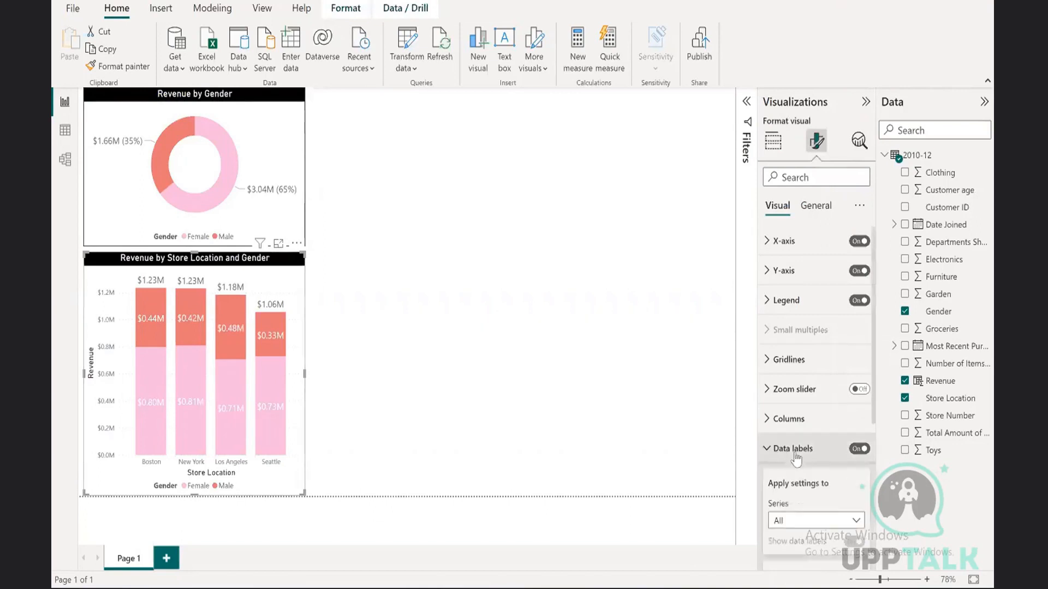
pyautogui.scroll(-5, 795, 460)
pyautogui.click(844, 469)
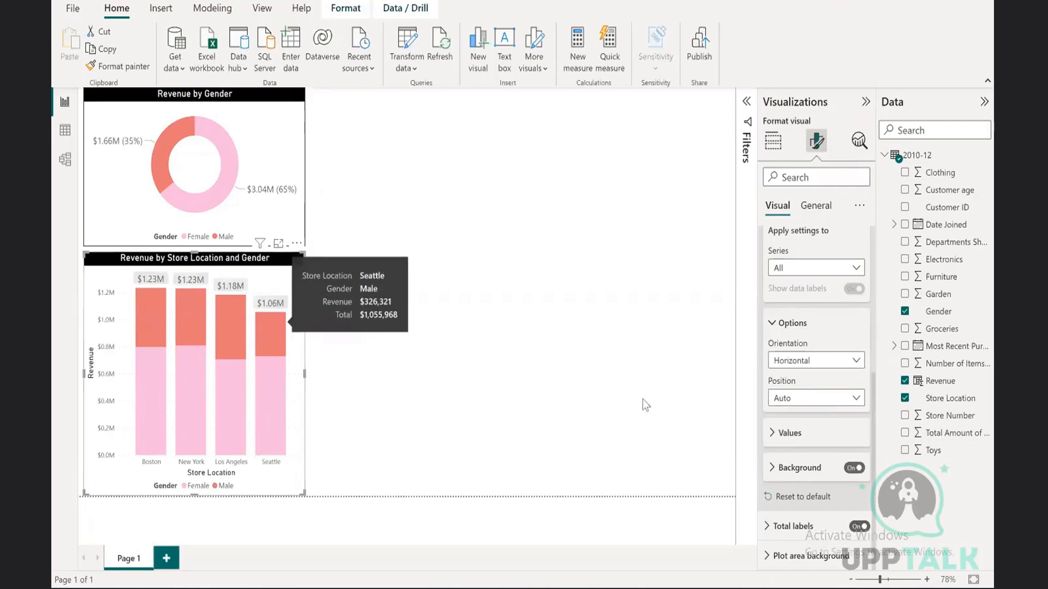
pyautogui.click(854, 468)
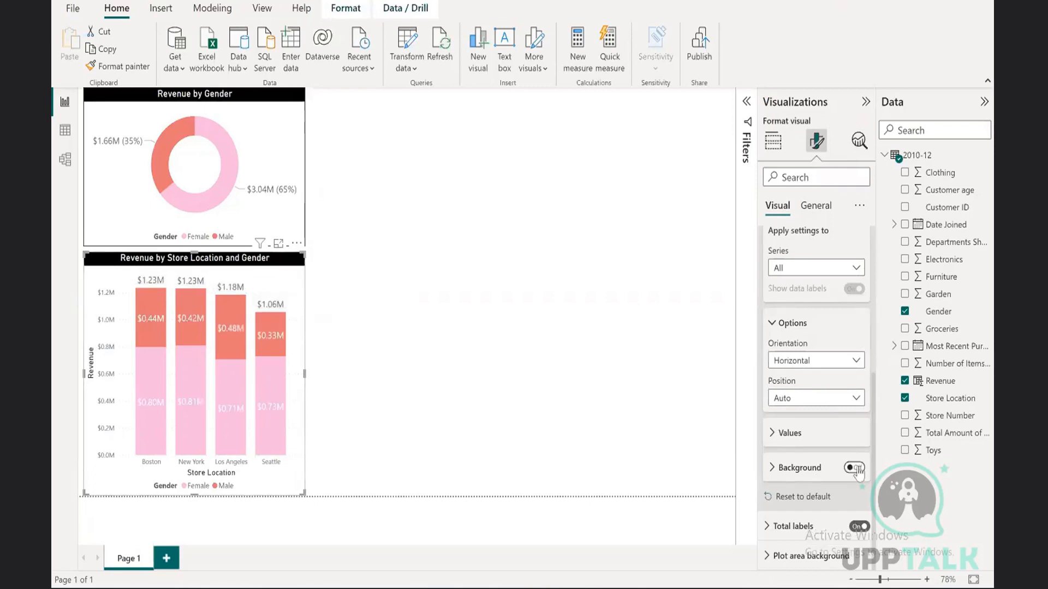
# Enlarge the stacked column chart in focus mode and give its data labels a background with 51% transparency
pyautogui.click(818, 433)
pyautogui.scroll(-3, 819, 442)
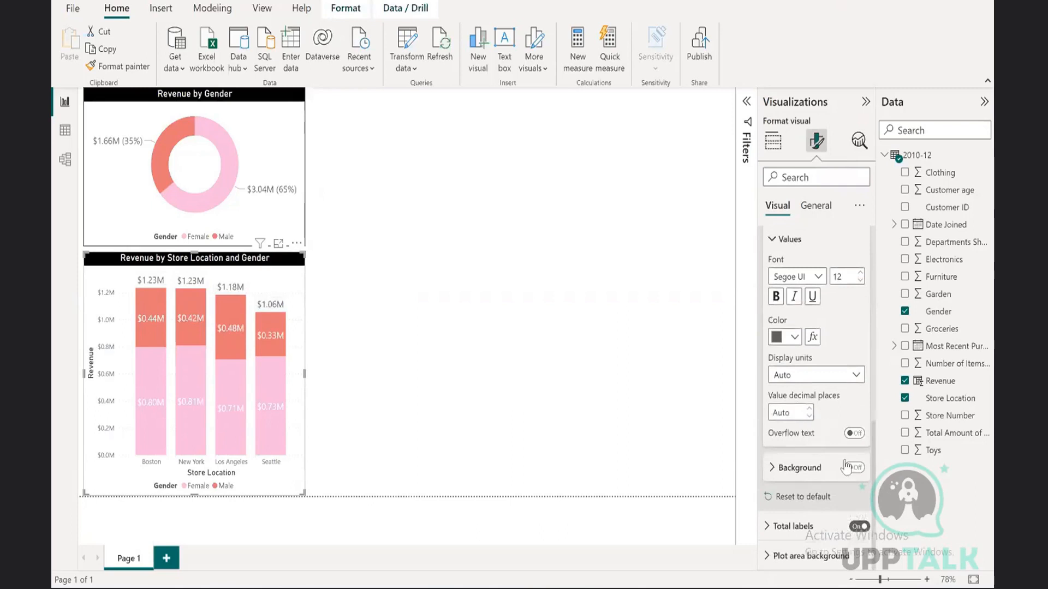
pyautogui.click(278, 243)
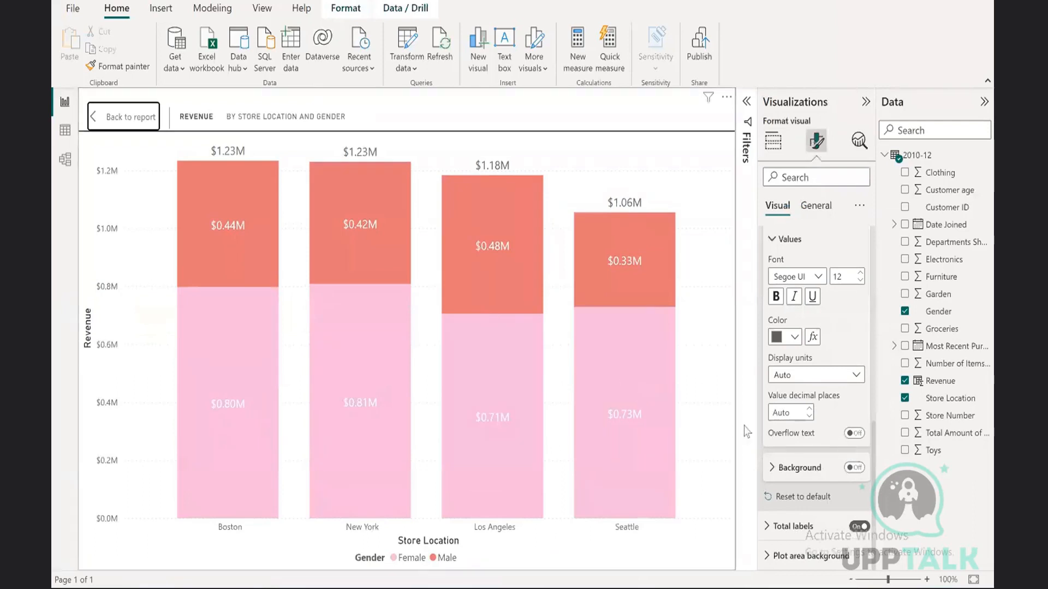
pyautogui.click(852, 467)
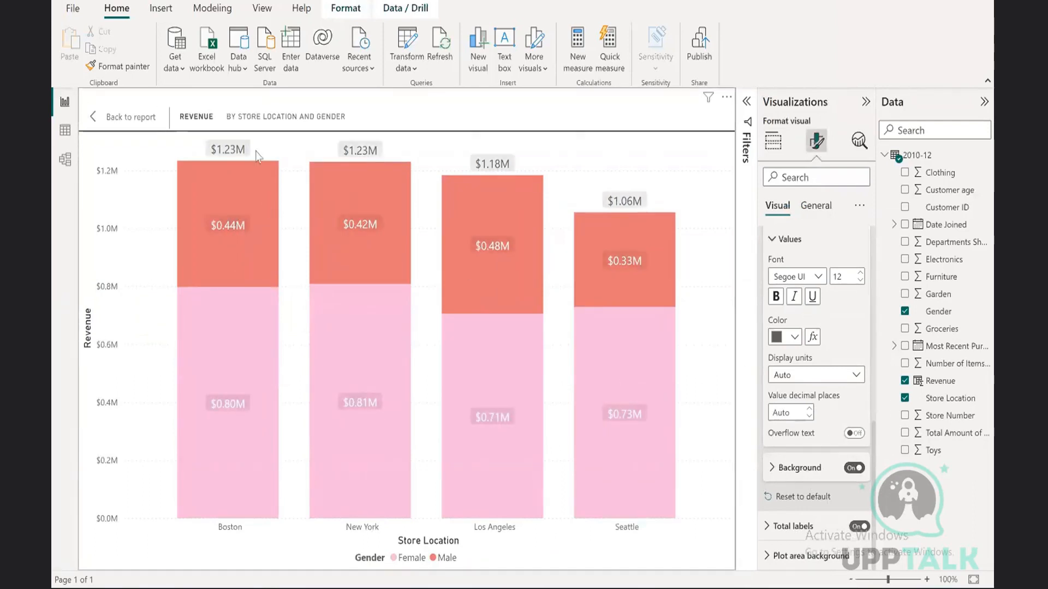
pyautogui.click(781, 469)
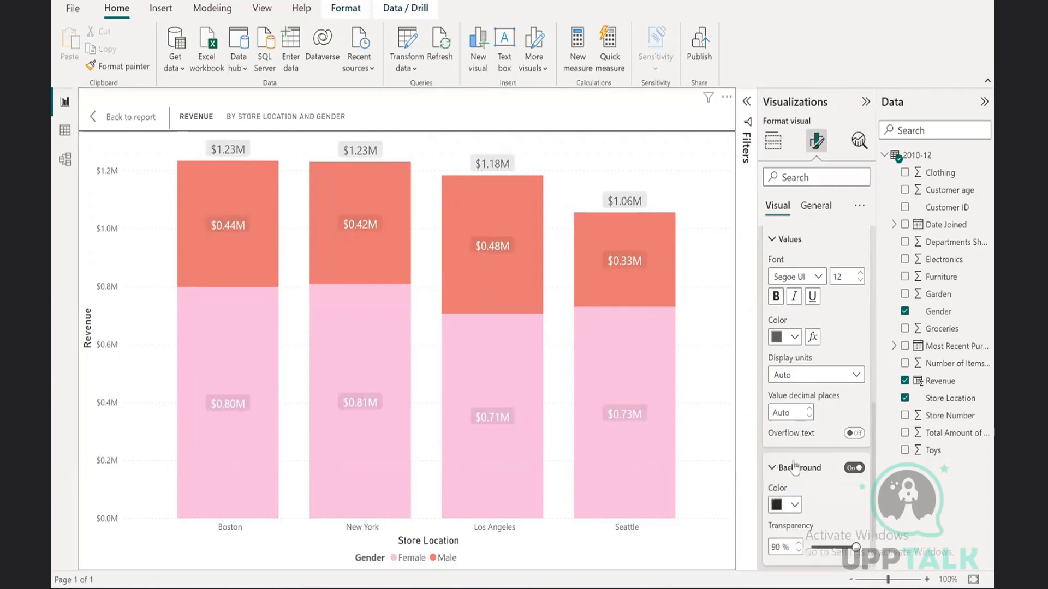
pyautogui.scroll(-2, 788, 463)
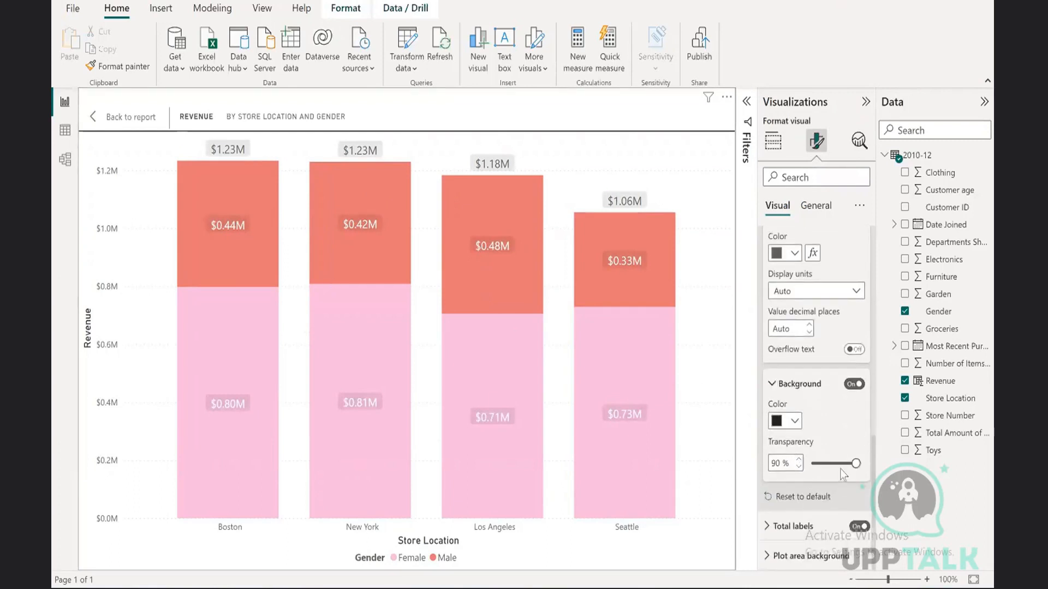
pyautogui.moveTo(855, 463); pyautogui.dragTo(836, 465)
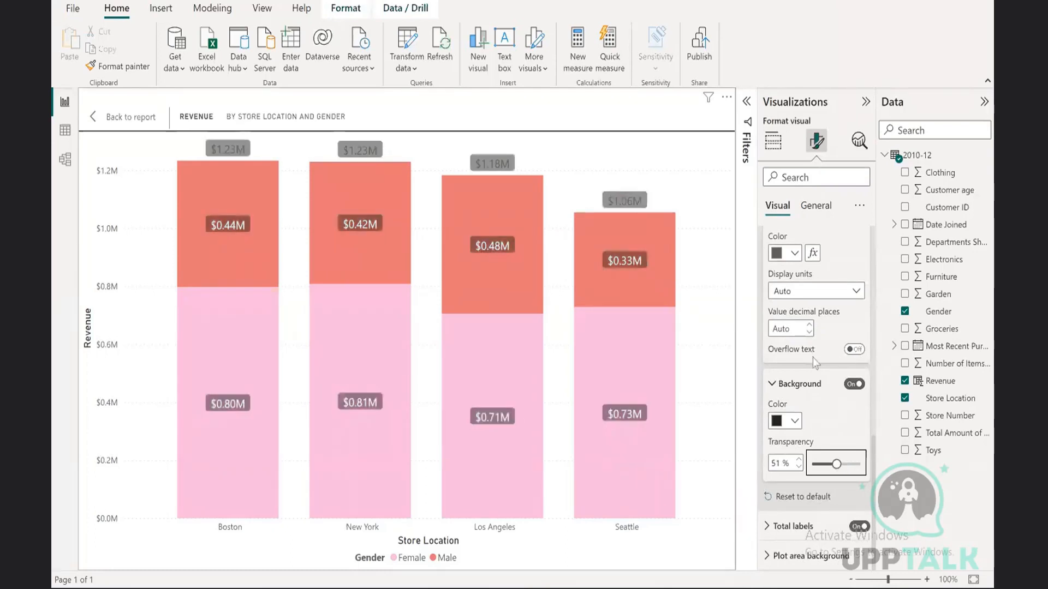
# Set the colour of the stacked column chart's data label values to white
pyautogui.click(838, 394)
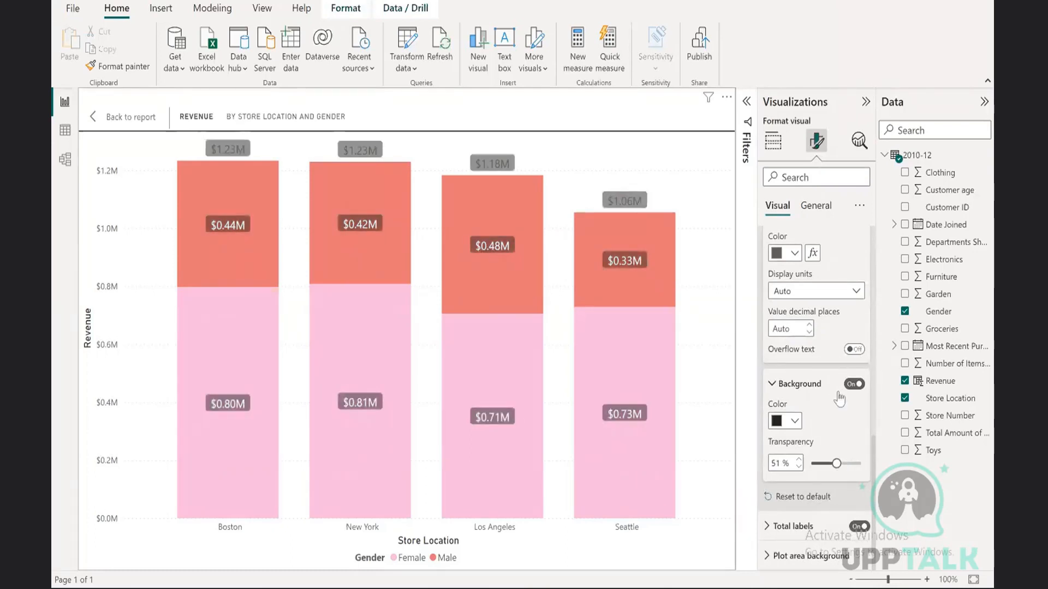
pyautogui.click(785, 253)
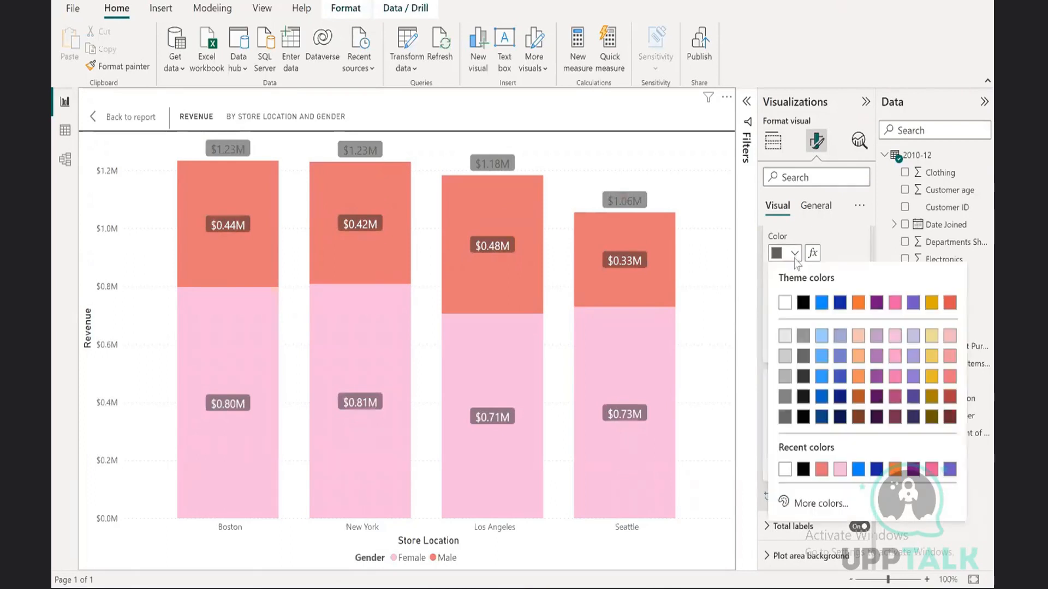
pyautogui.click(785, 302)
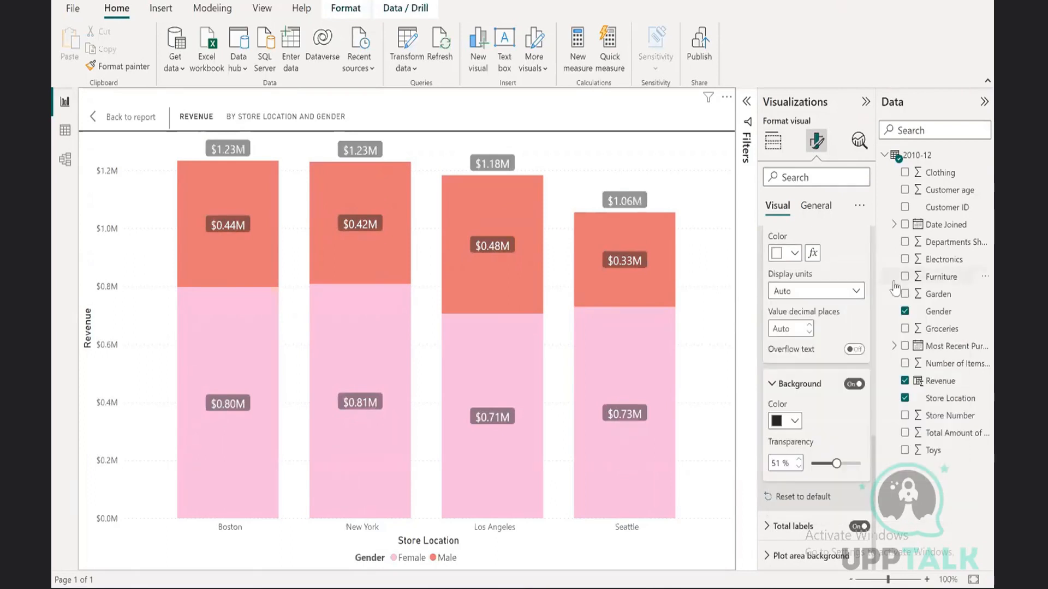
# Try a vertical orientation for the stacked column chart's data labels and return them to horizontal
pyautogui.scroll(5, 875, 286)
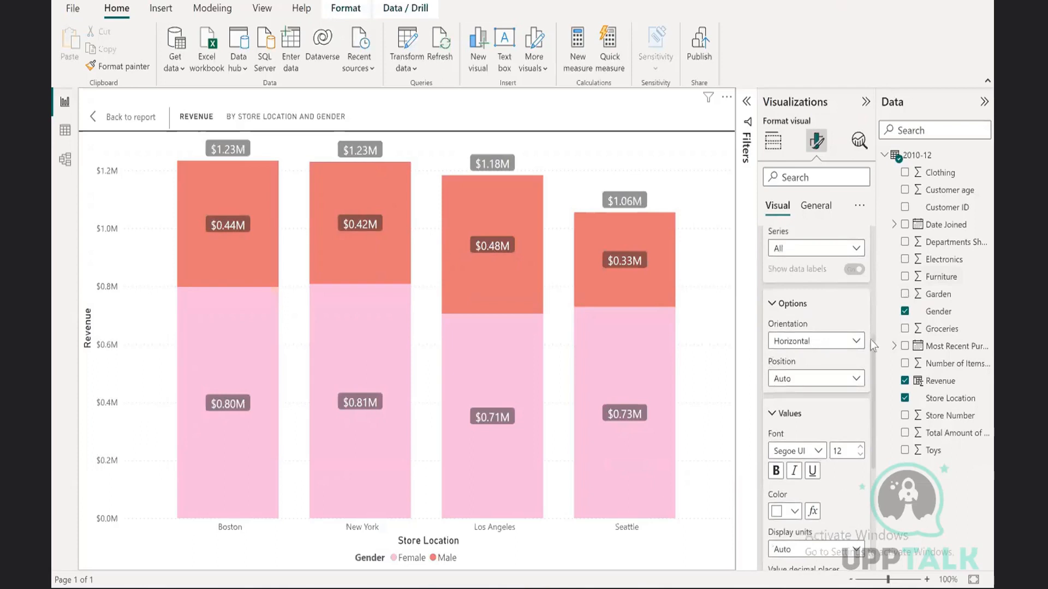
pyautogui.click(811, 343)
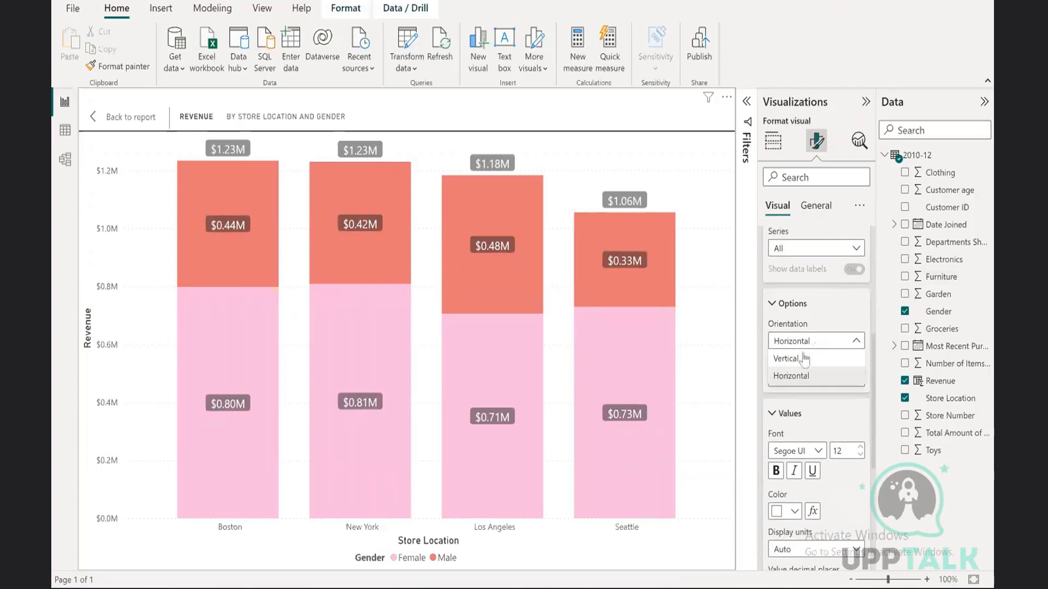
pyautogui.click(803, 358)
pyautogui.click(800, 347)
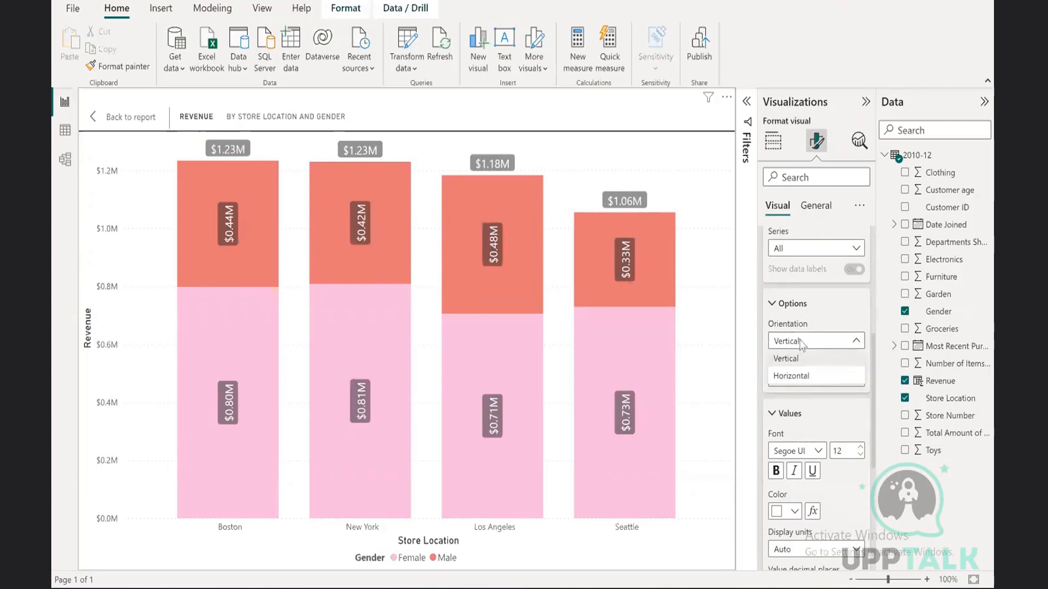
pyautogui.click(800, 359)
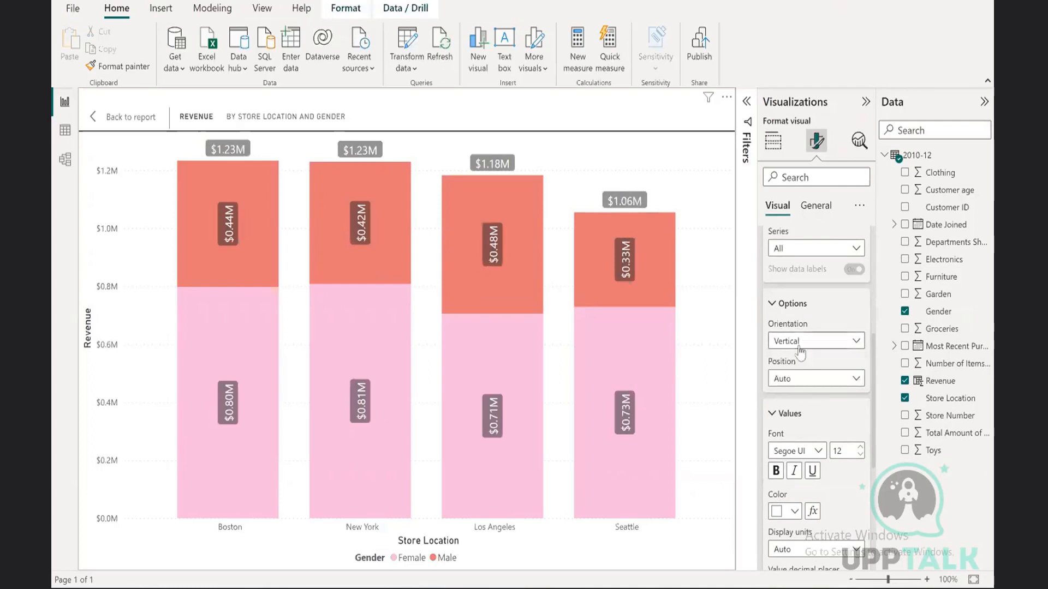
pyautogui.click(798, 341)
pyautogui.click(792, 377)
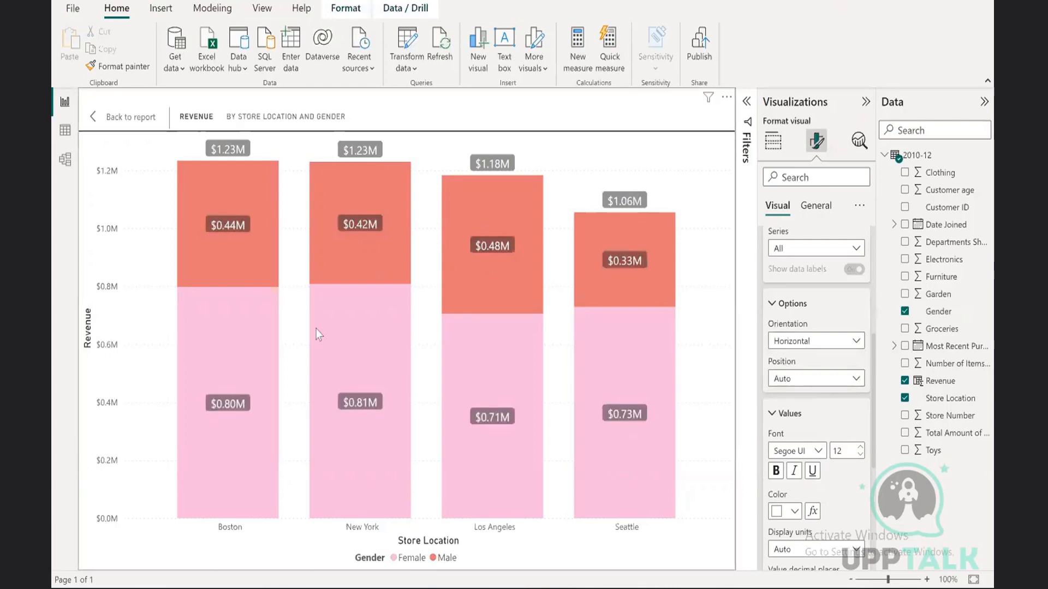
# Convert the stacked column chart to a clustered column chart and remove Gender from its legend
pyautogui.moveTo(510, 276)
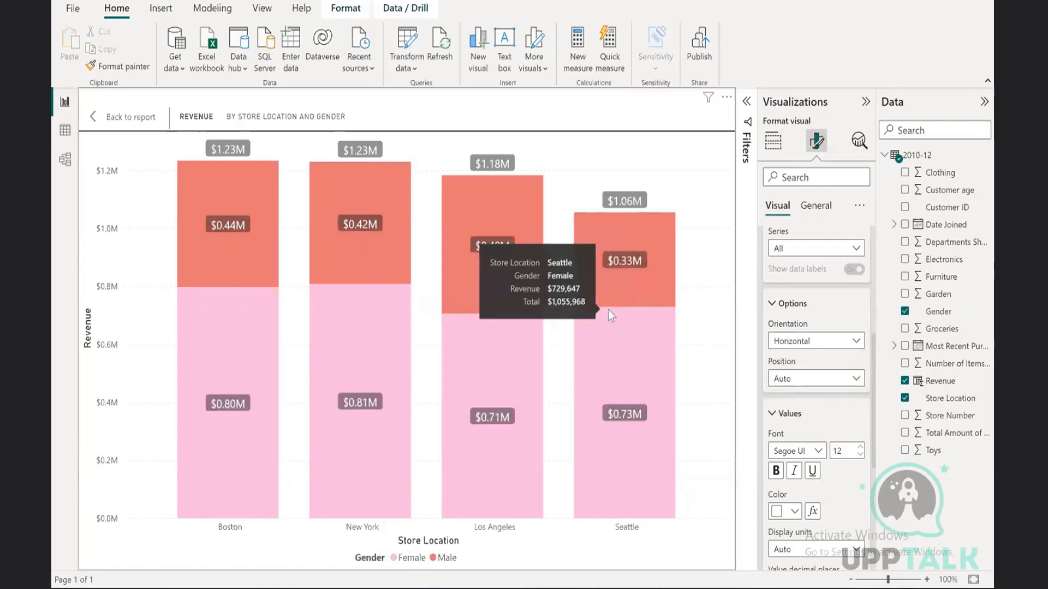
pyautogui.click(774, 140)
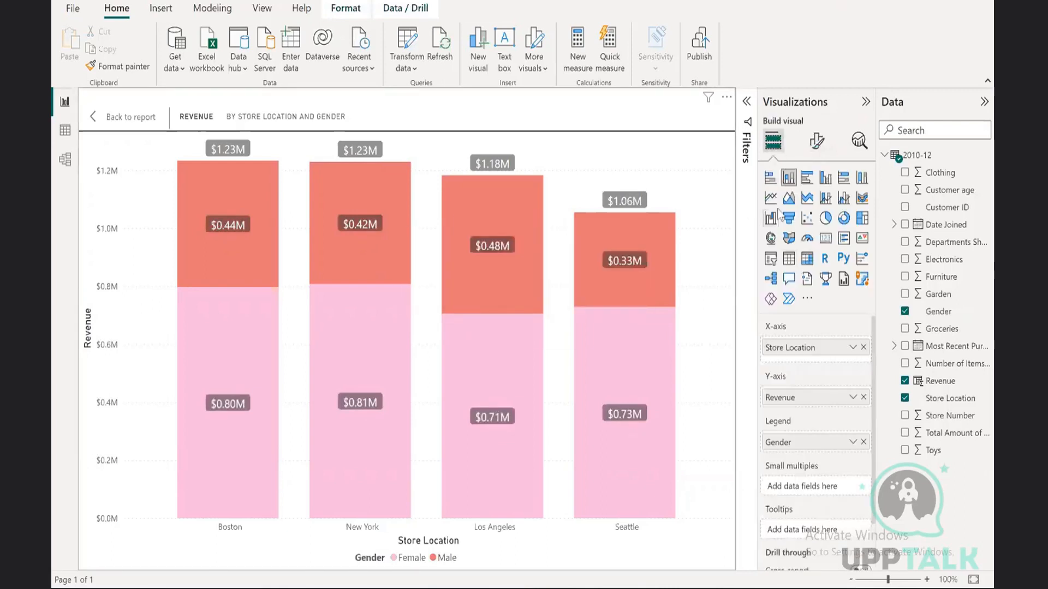
pyautogui.click(825, 178)
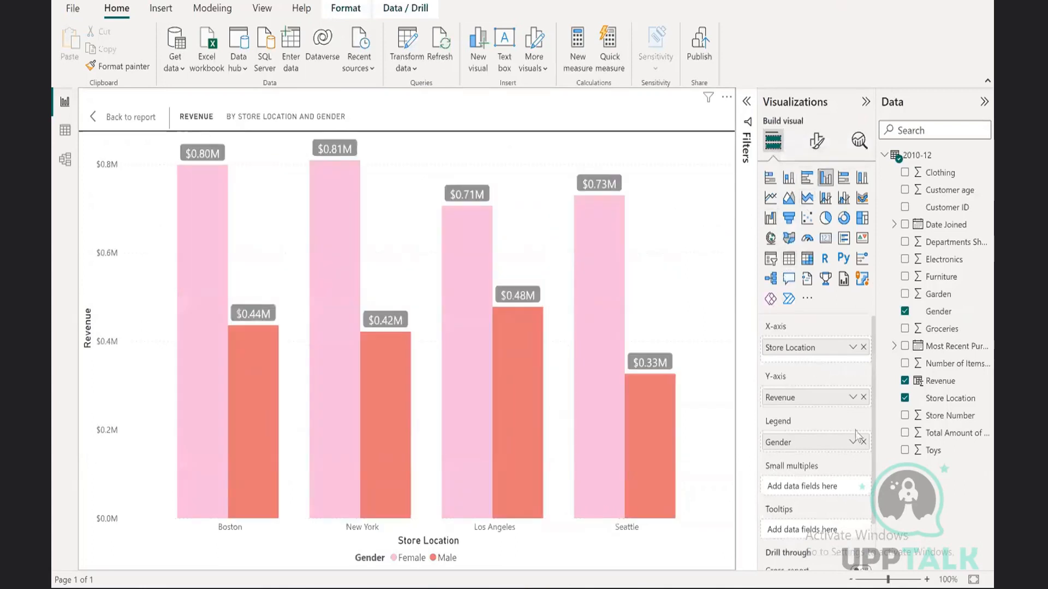
pyautogui.click(863, 442)
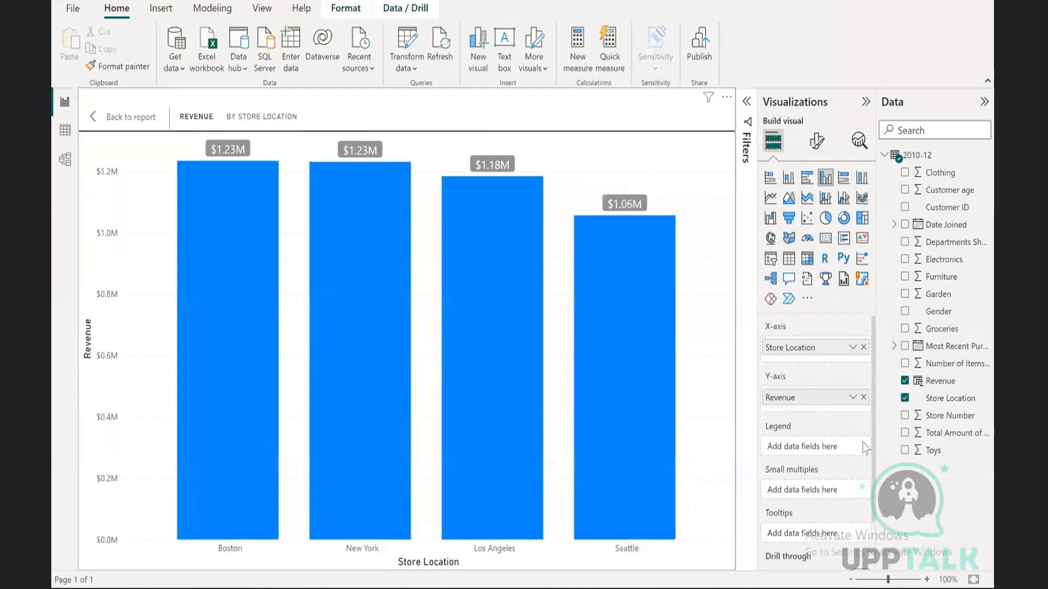
# Switch off the data label background, reset the data labels to default formatting, and turn them back on
pyautogui.click(817, 140)
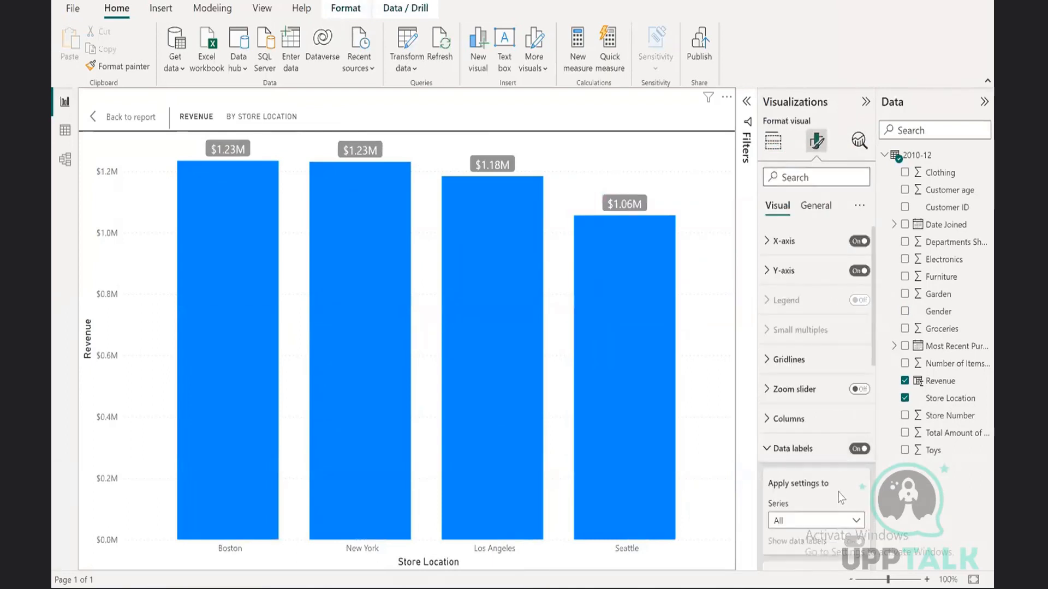
pyautogui.scroll(-3, 874, 434)
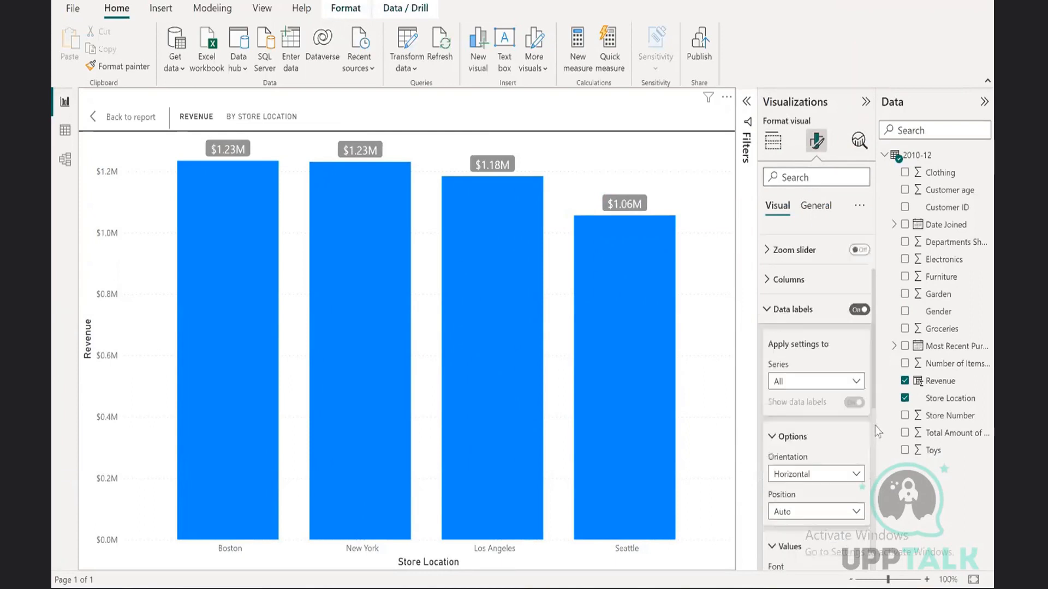
pyautogui.scroll(-3, 868, 453)
pyautogui.scroll(-3, 866, 469)
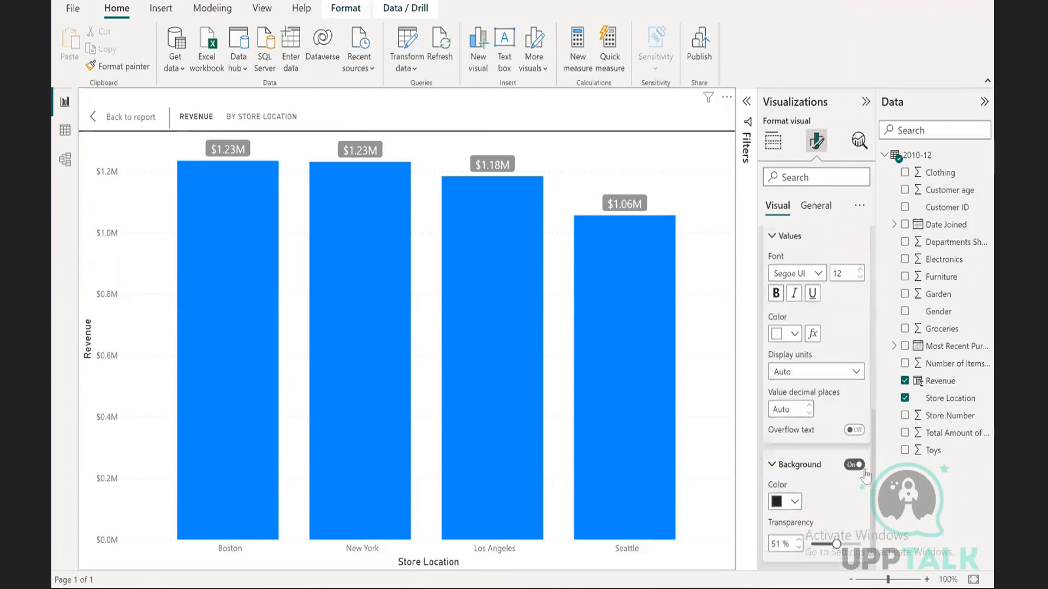
pyautogui.click(855, 449)
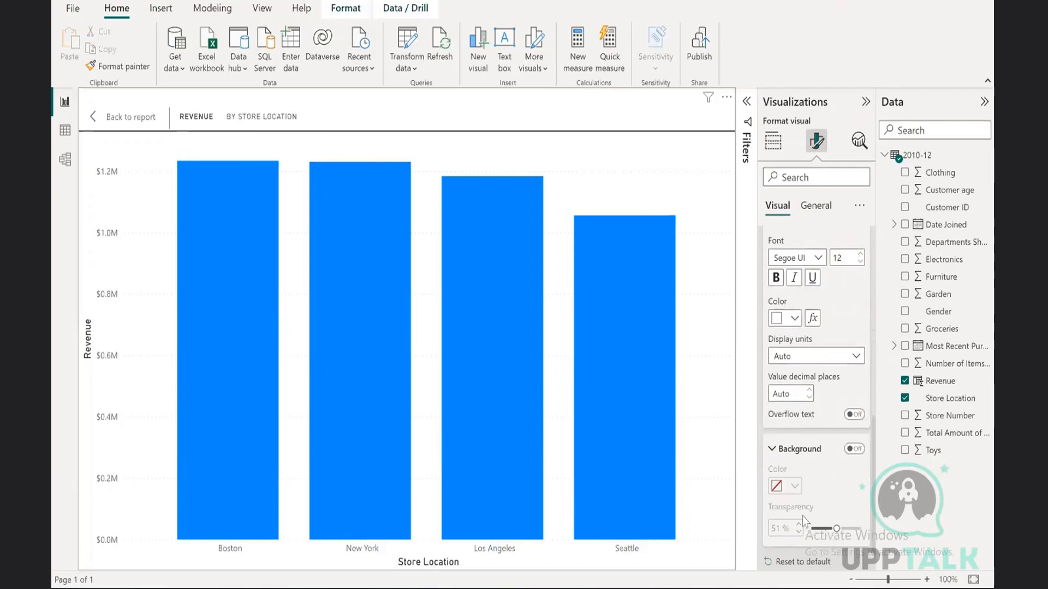
pyautogui.click(809, 560)
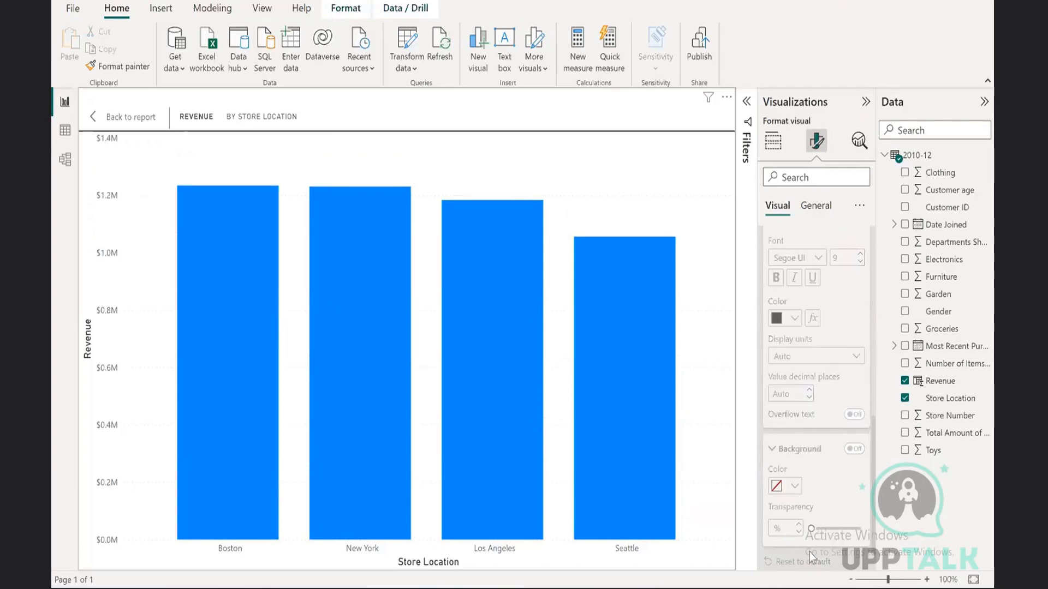
pyautogui.scroll(7, 810, 367)
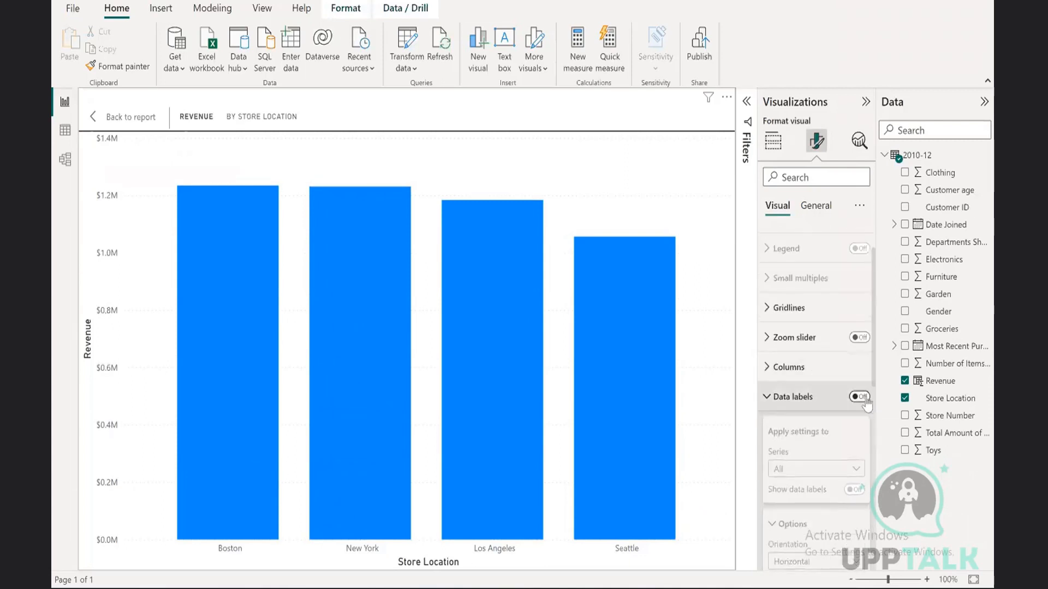
pyautogui.click(858, 397)
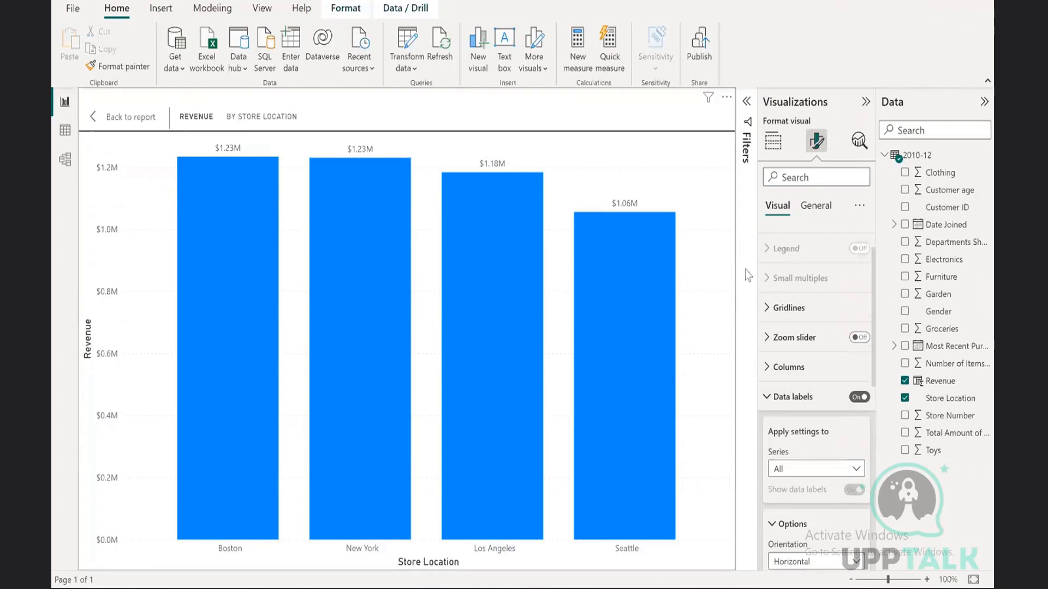
# Check the revenue of the store location columns and sort the chart by Revenue in ascending order
pyautogui.click(772, 141)
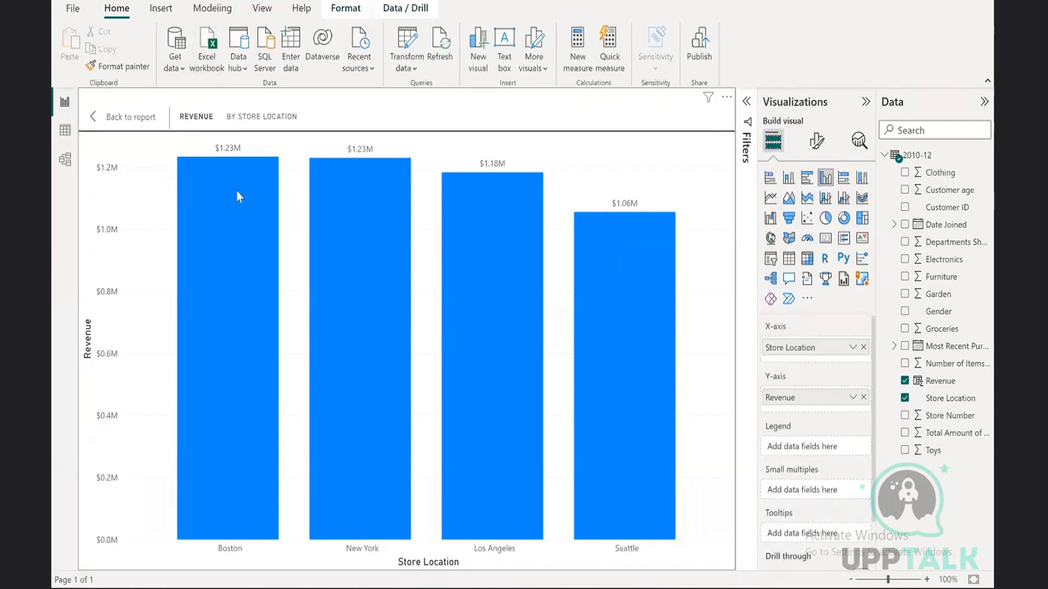
pyautogui.moveTo(225, 296)
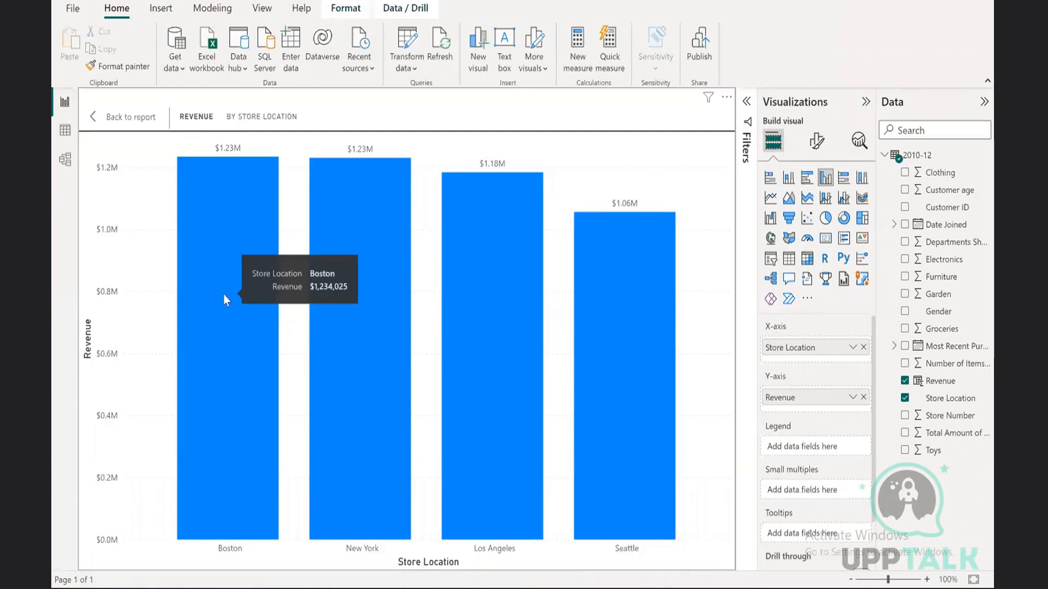
pyautogui.moveTo(380, 300)
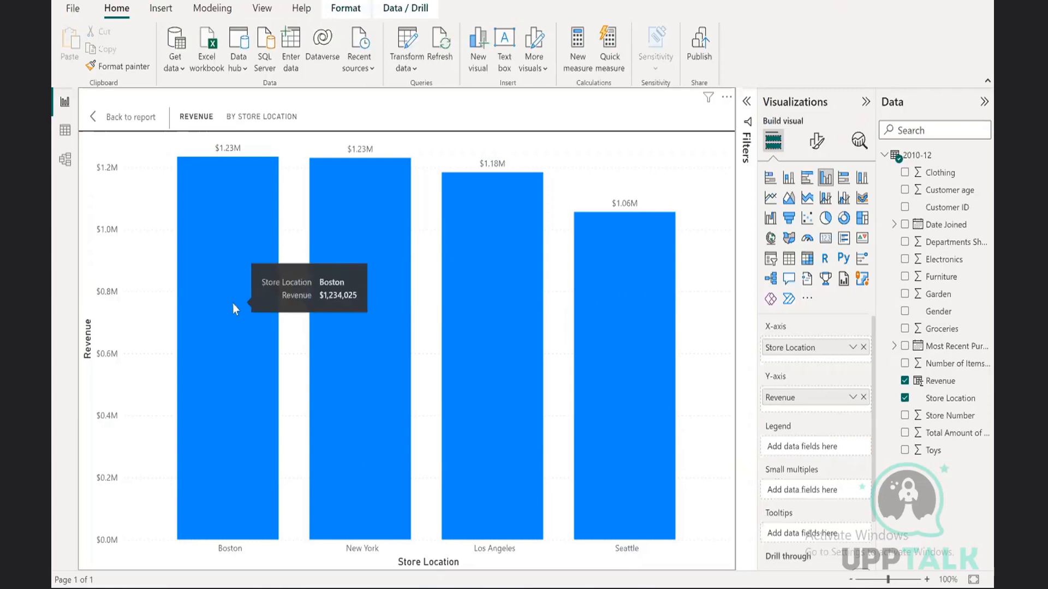
pyautogui.moveTo(330, 303)
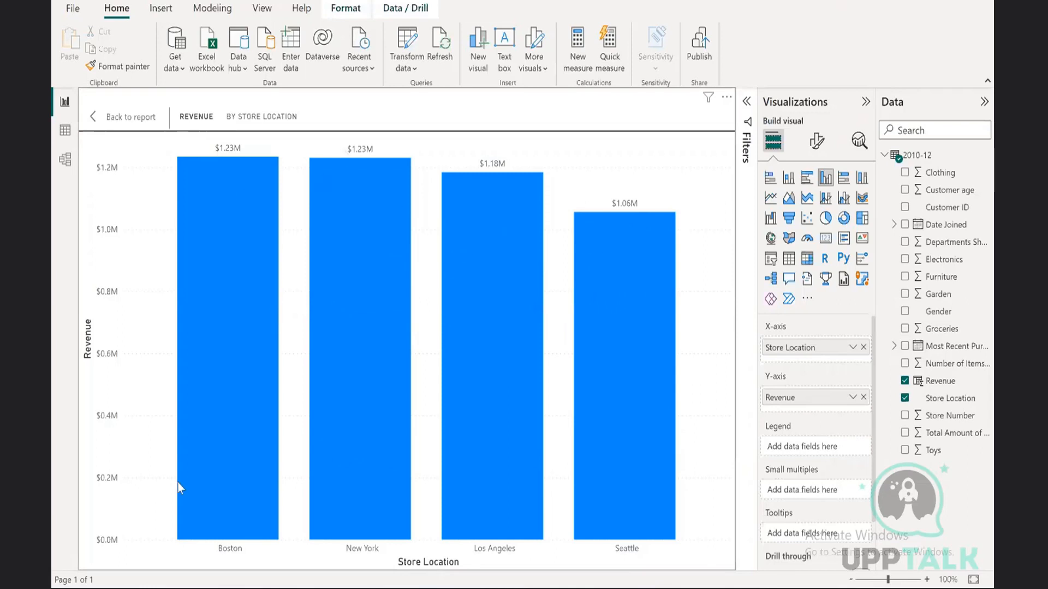
pyautogui.click(726, 97)
pyautogui.moveTo(753, 166)
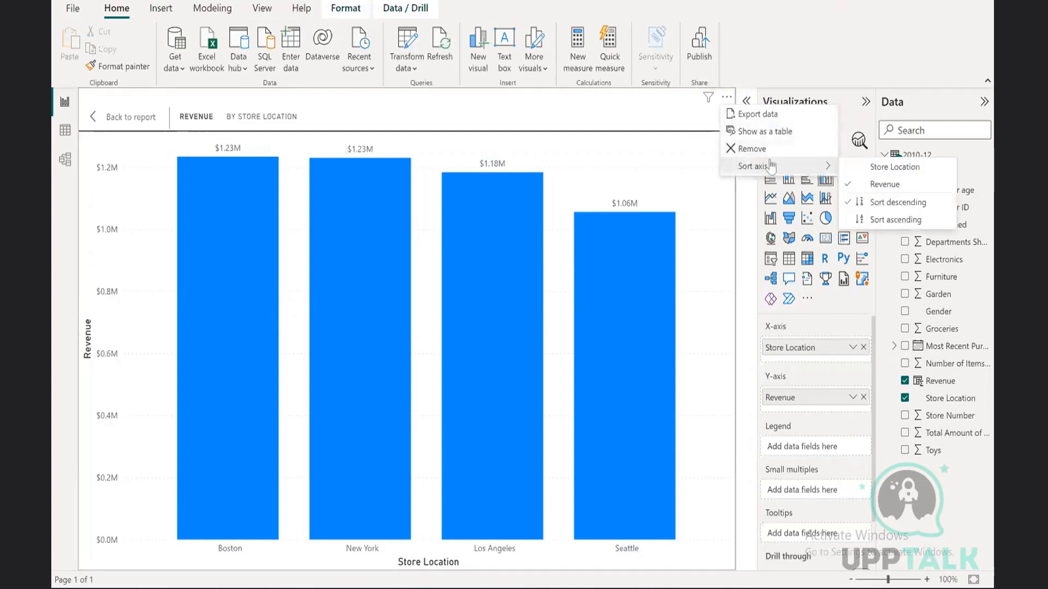
pyautogui.click(884, 220)
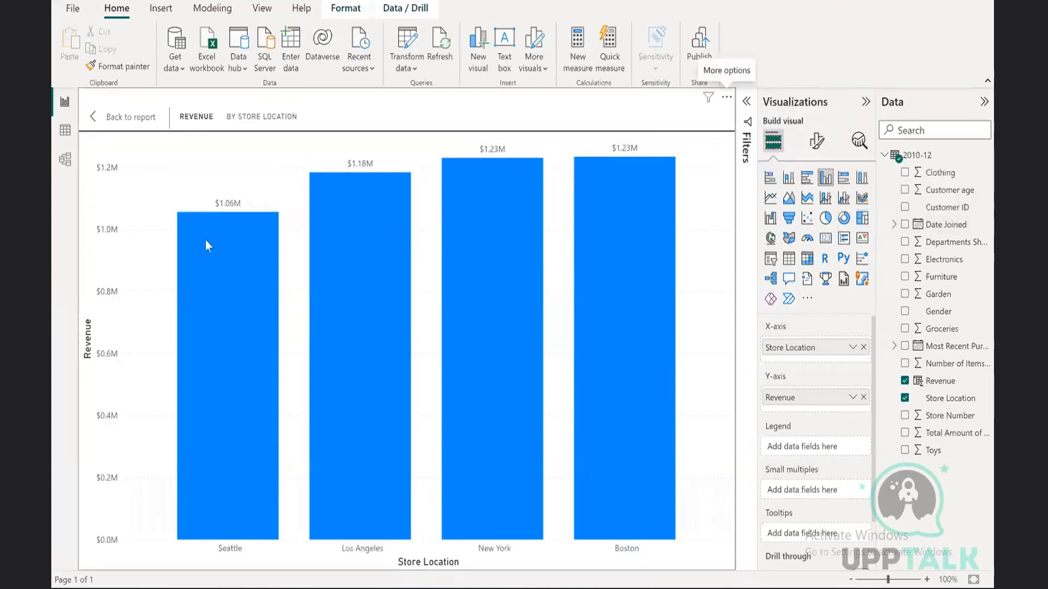
# Sort the column chart's axis by Store Location
pyautogui.click(727, 97)
pyautogui.moveTo(778, 171)
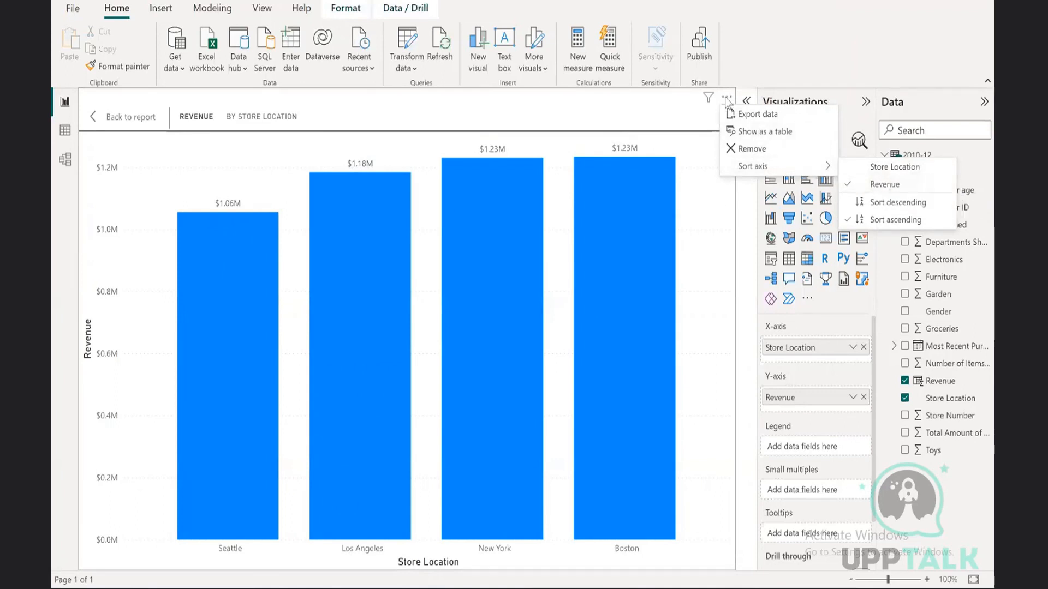
pyautogui.click(895, 167)
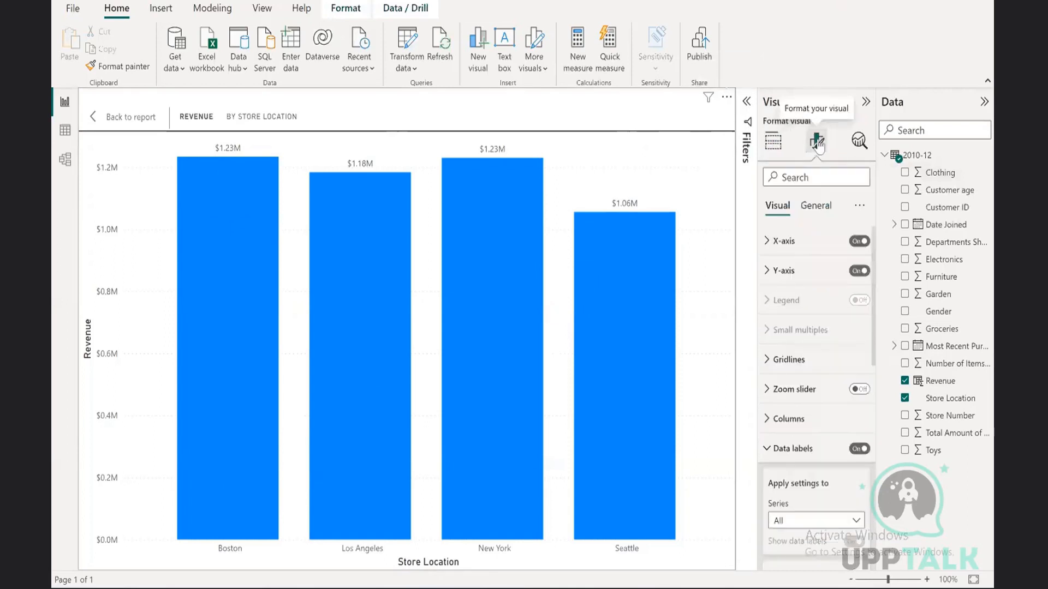
pyautogui.click(769, 448)
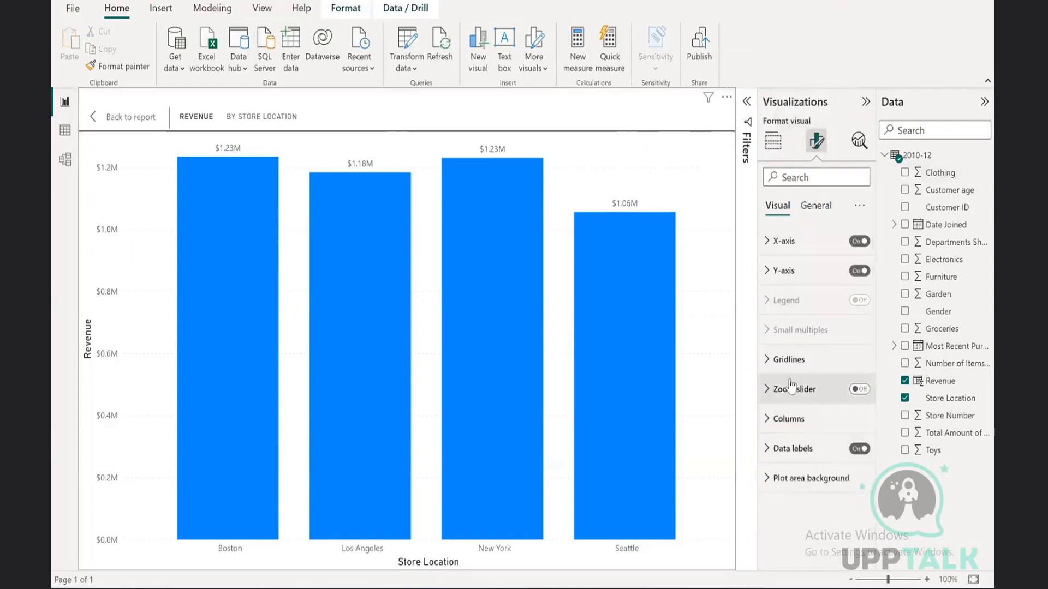
pyautogui.click(802, 420)
pyautogui.scroll(-2, 822, 415)
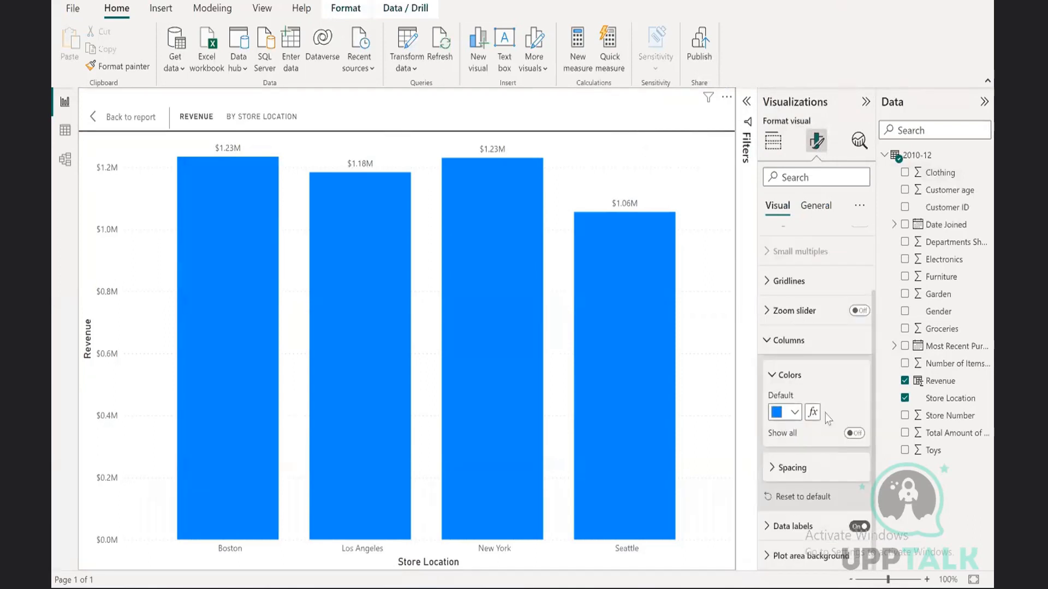
pyautogui.click(772, 141)
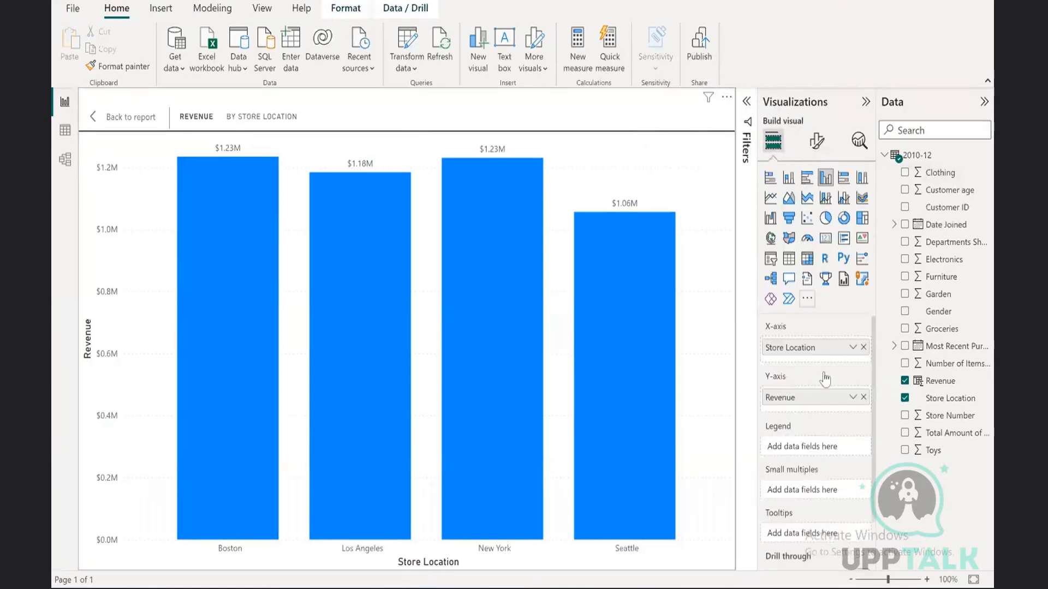
pyautogui.click(818, 142)
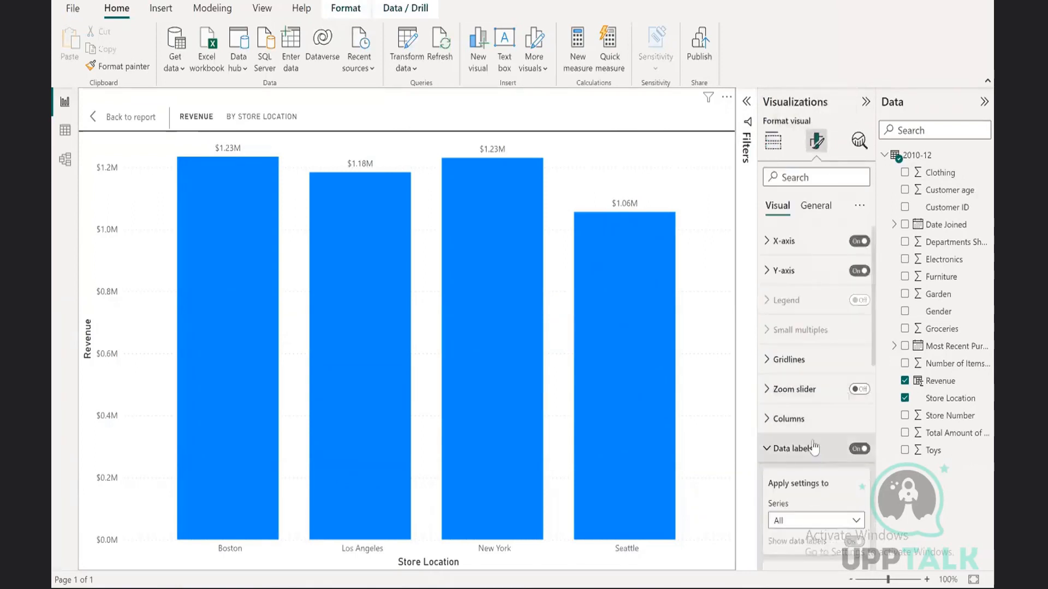
pyautogui.scroll(-5, 811, 443)
pyautogui.scroll(-3, 812, 444)
pyautogui.scroll(8, 796, 446)
# Open conditional formatting for the columns' default color and add a middle color to the gradient based on Sum of Revenue
pyautogui.click(781, 448)
pyautogui.click(786, 418)
pyautogui.scroll(-2, 820, 448)
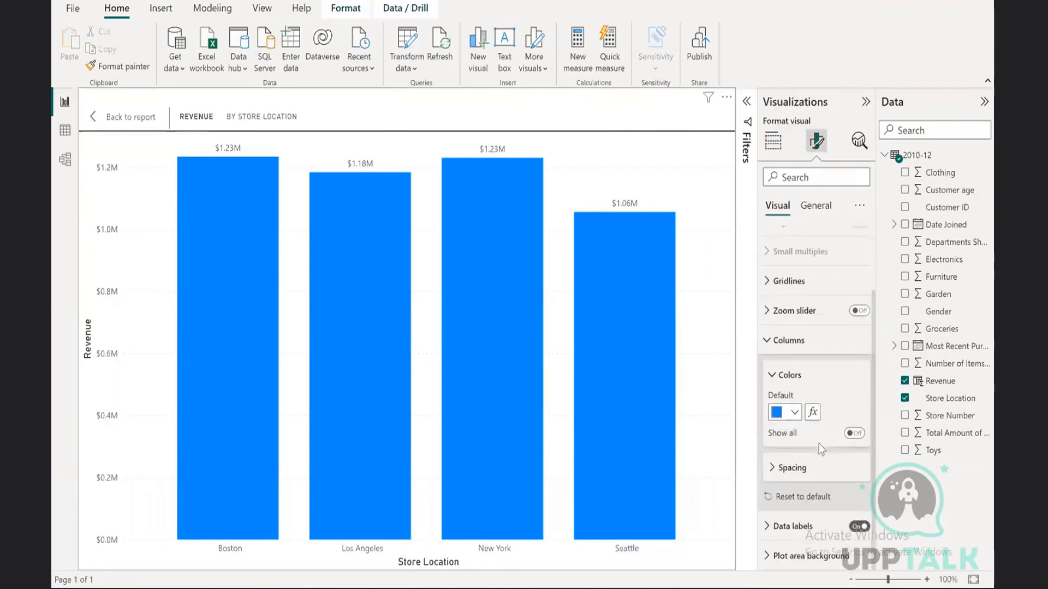
pyautogui.click(813, 415)
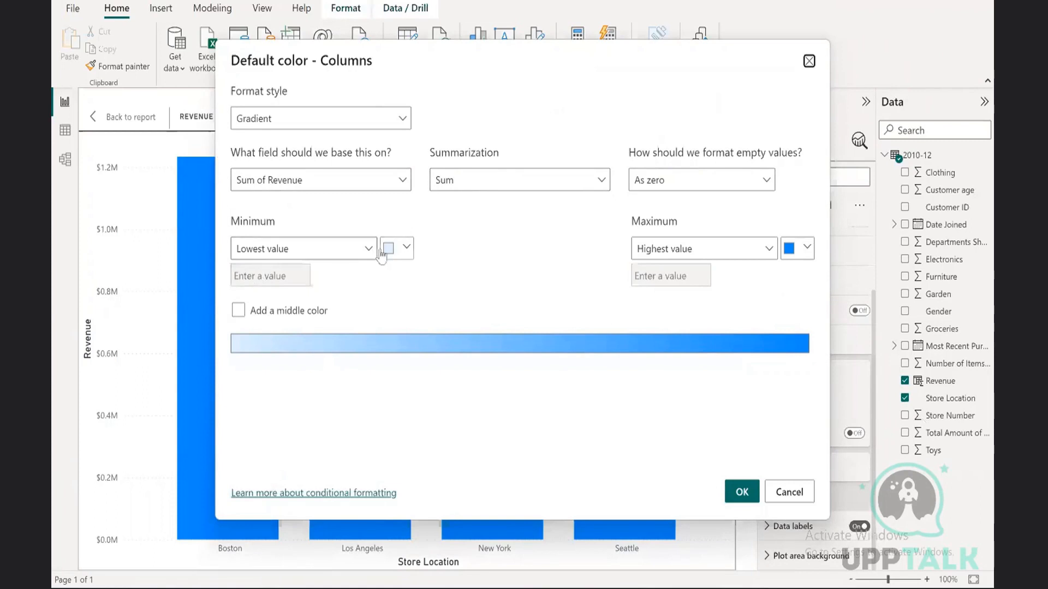
pyautogui.click(280, 309)
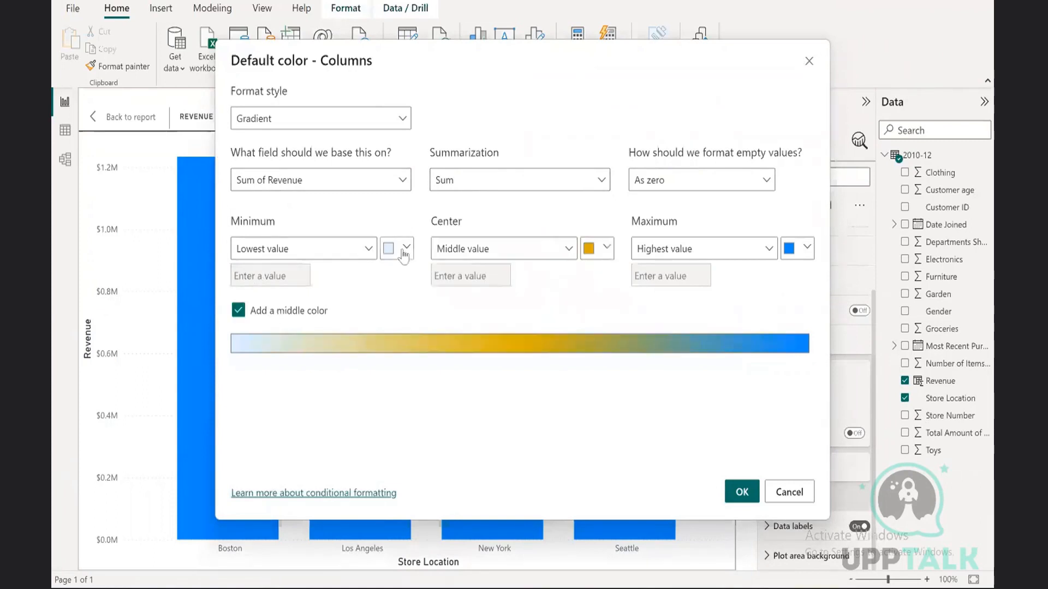
# Set the gradient colors to light pink for the minimum, dark gray for the center and yellow for the maximum, and apply the formatting
pyautogui.click(406, 249)
pyautogui.click(561, 305)
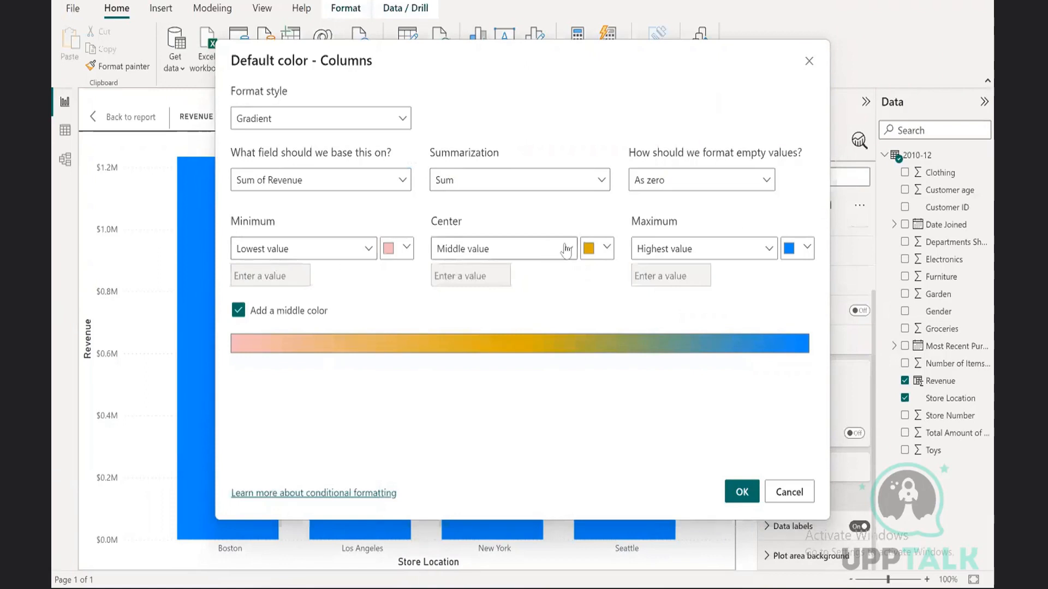
pyautogui.click(600, 254)
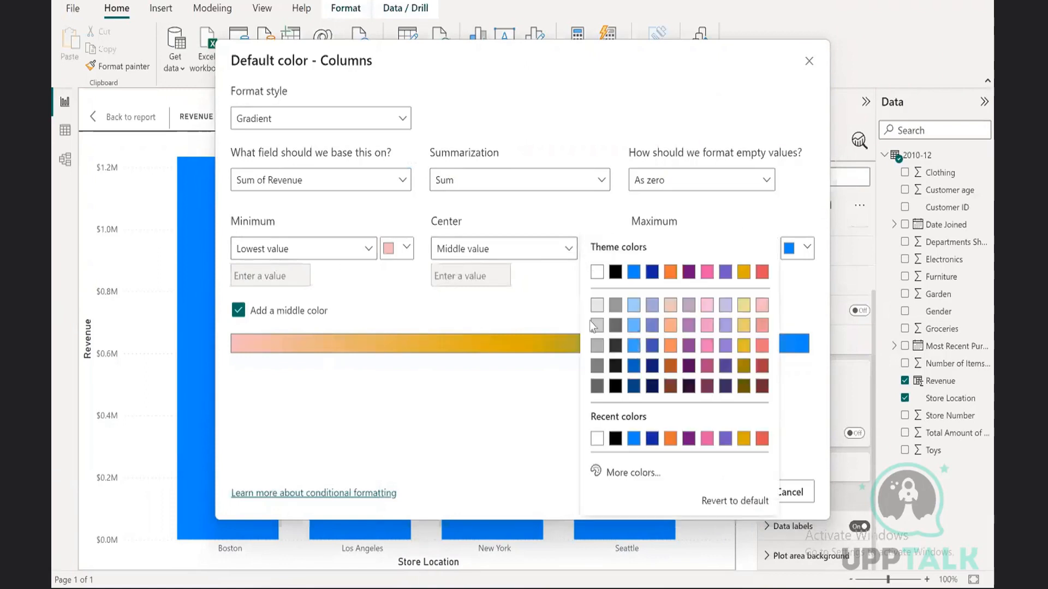
pyautogui.click(616, 353)
pyautogui.click(801, 250)
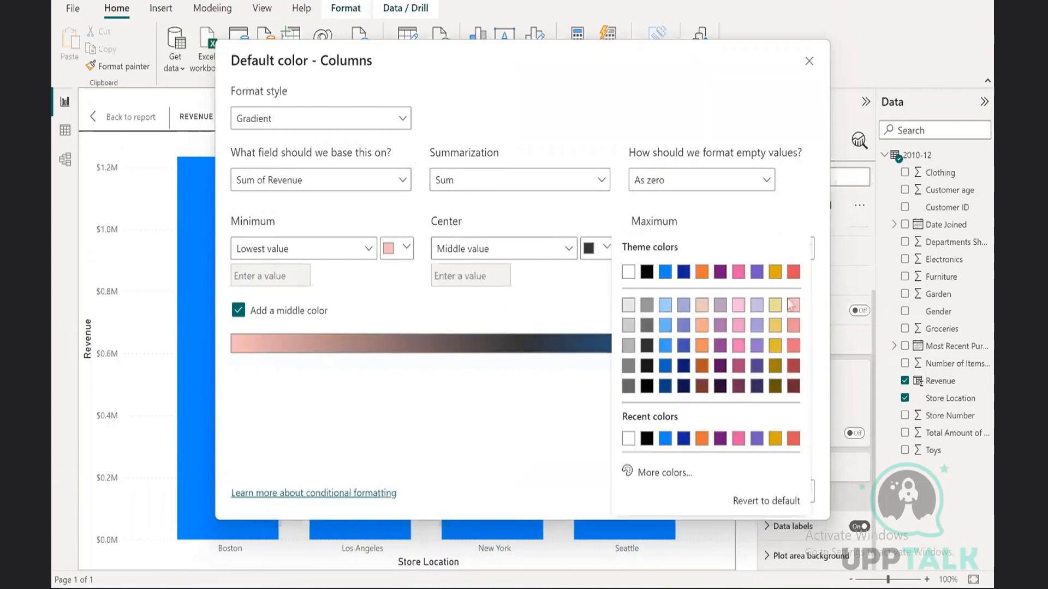
pyautogui.click(775, 345)
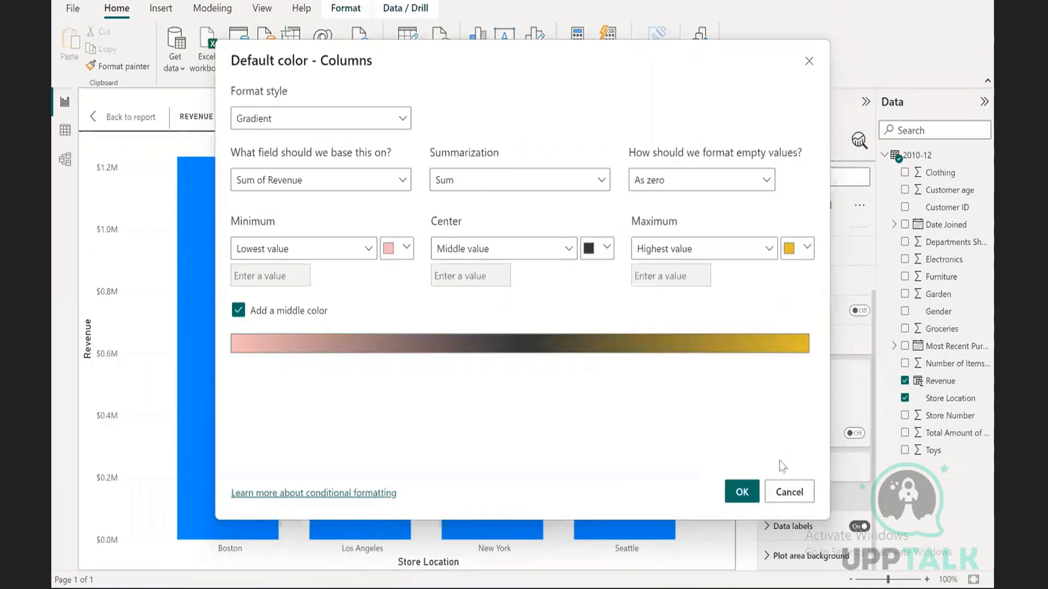
pyautogui.click(740, 492)
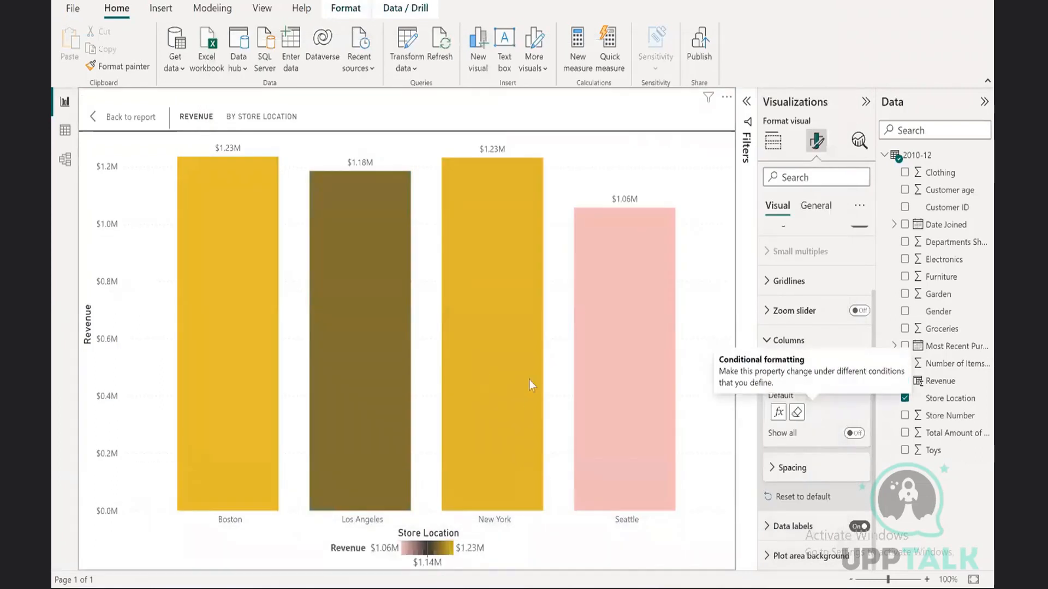
# Split the column chart into small multiples by Gender and remove the Gender field again
pyautogui.moveTo(641, 377)
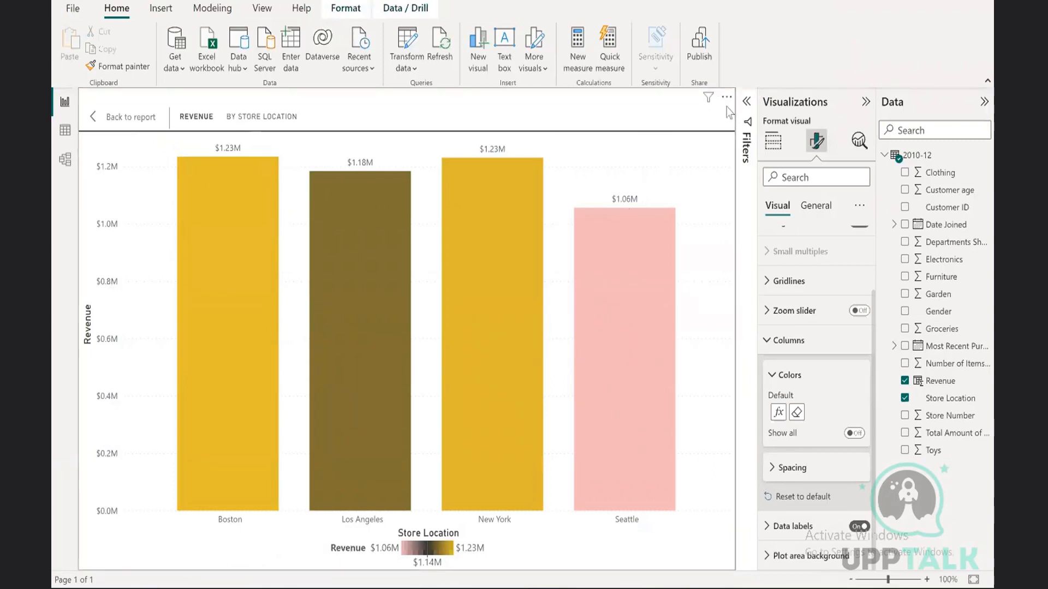
pyautogui.moveTo(592, 251)
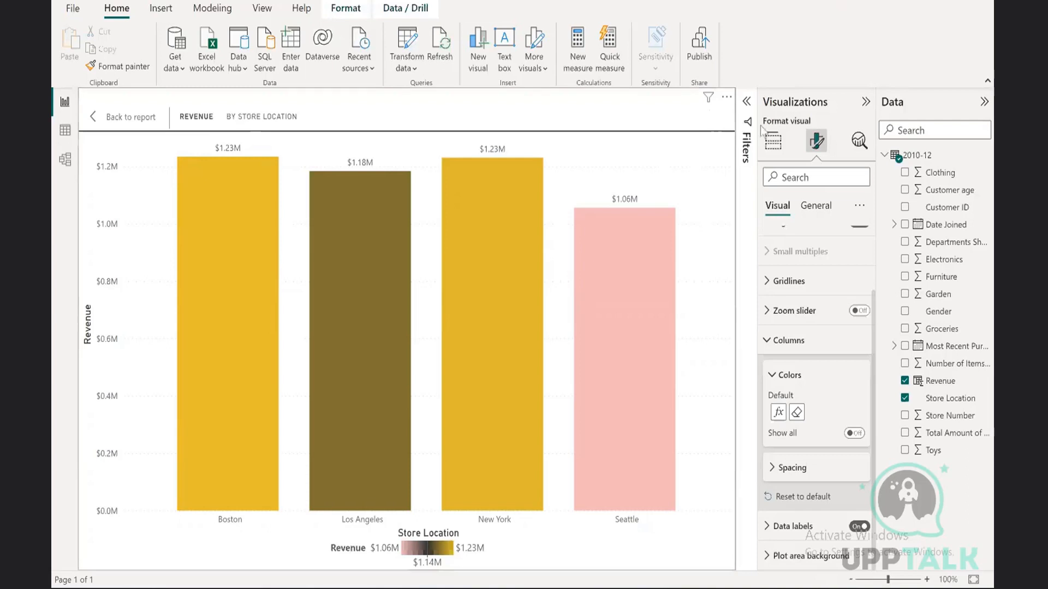
pyautogui.click(770, 142)
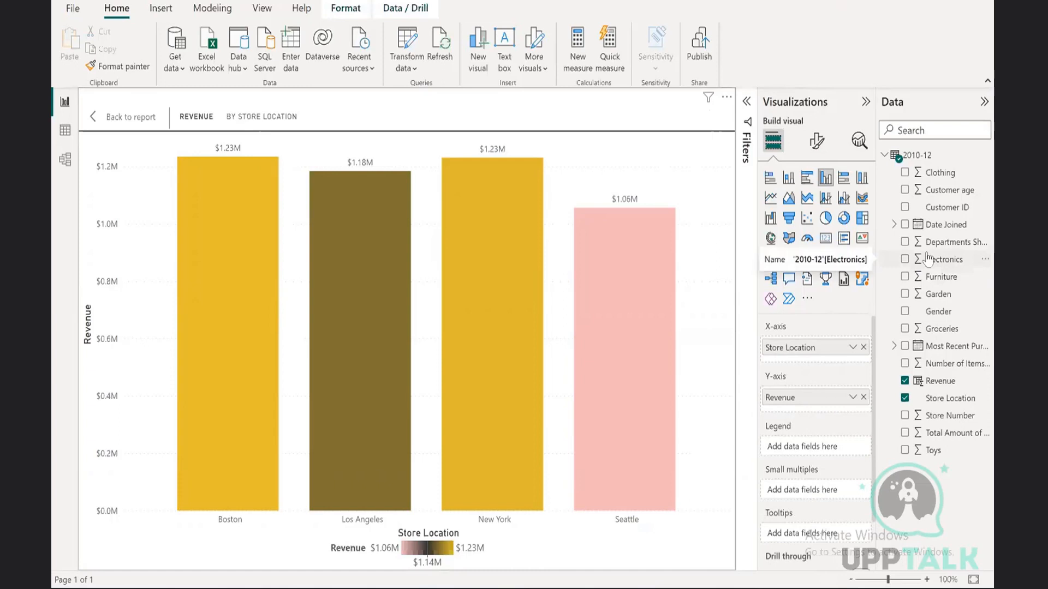
pyautogui.moveTo(936, 318); pyautogui.dragTo(806, 491)
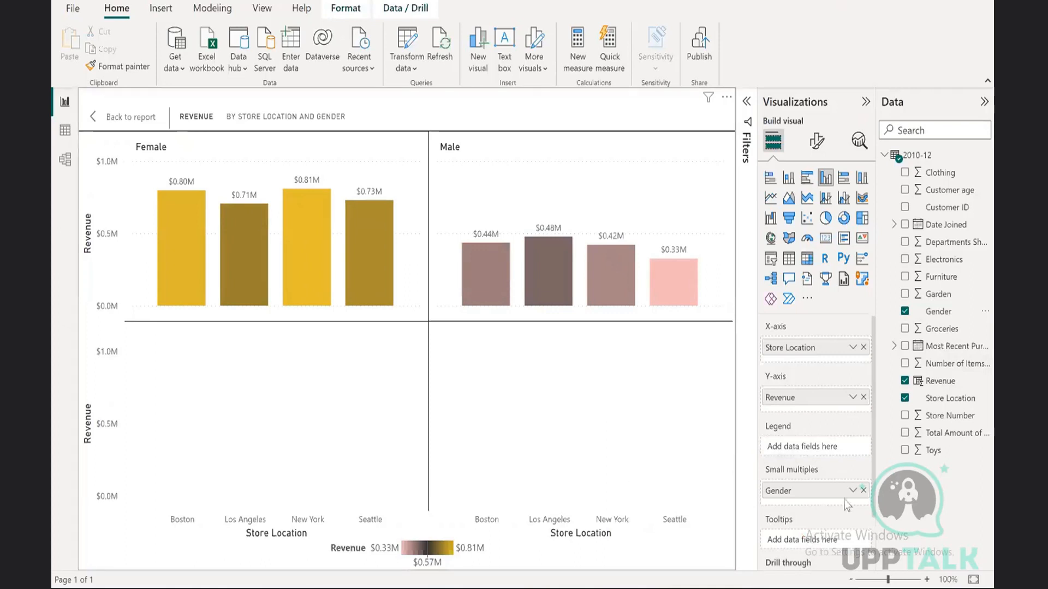
pyautogui.click(863, 490)
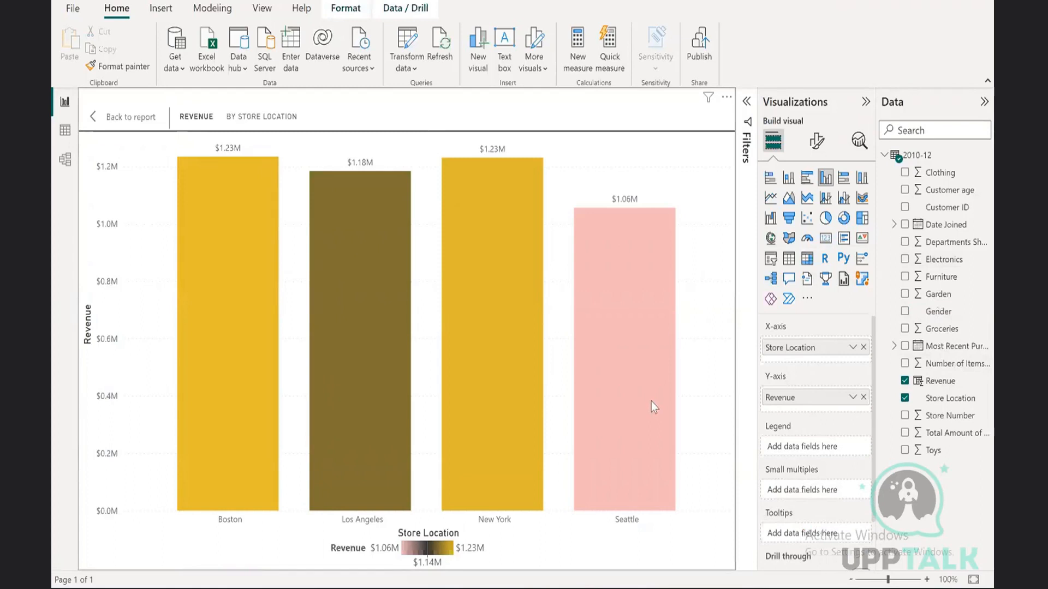
# Add Gender beneath Store Location on the X-axis and drill the chart up to the store location level
pyautogui.moveTo(653, 406)
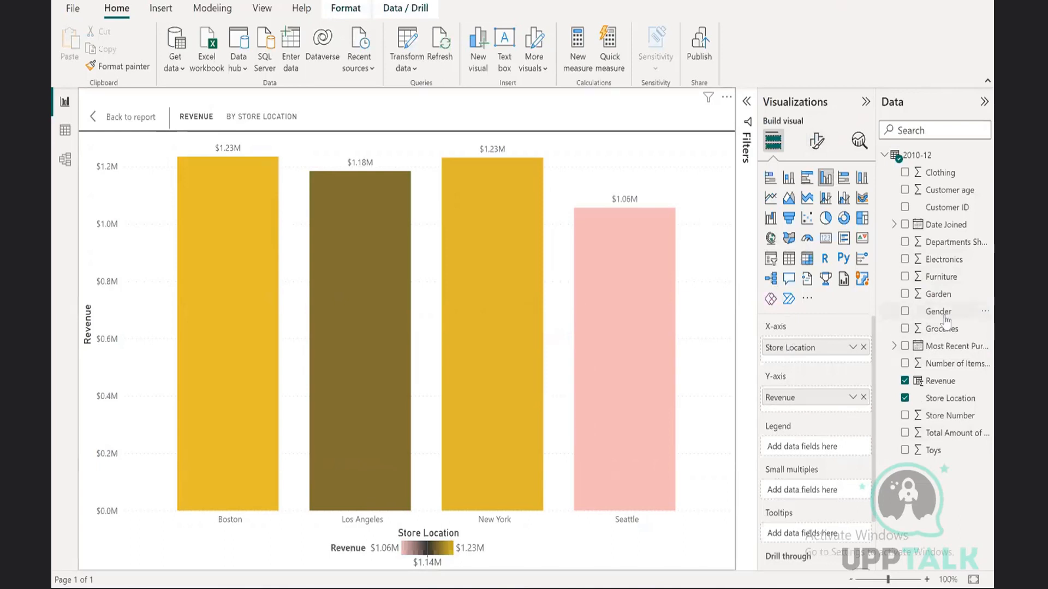
pyautogui.moveTo(945, 319); pyautogui.dragTo(828, 359)
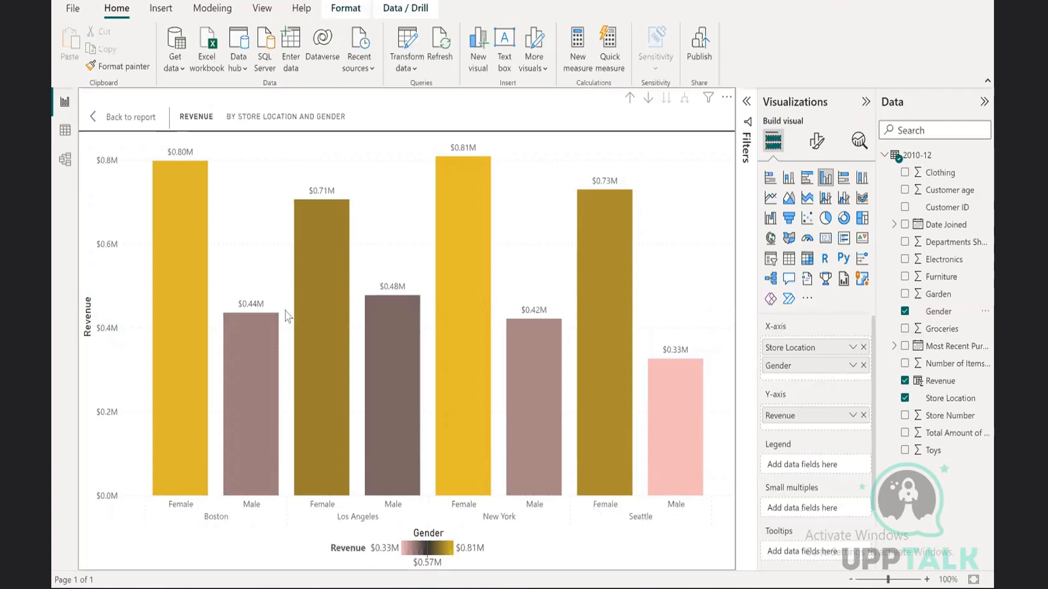
pyautogui.click(631, 102)
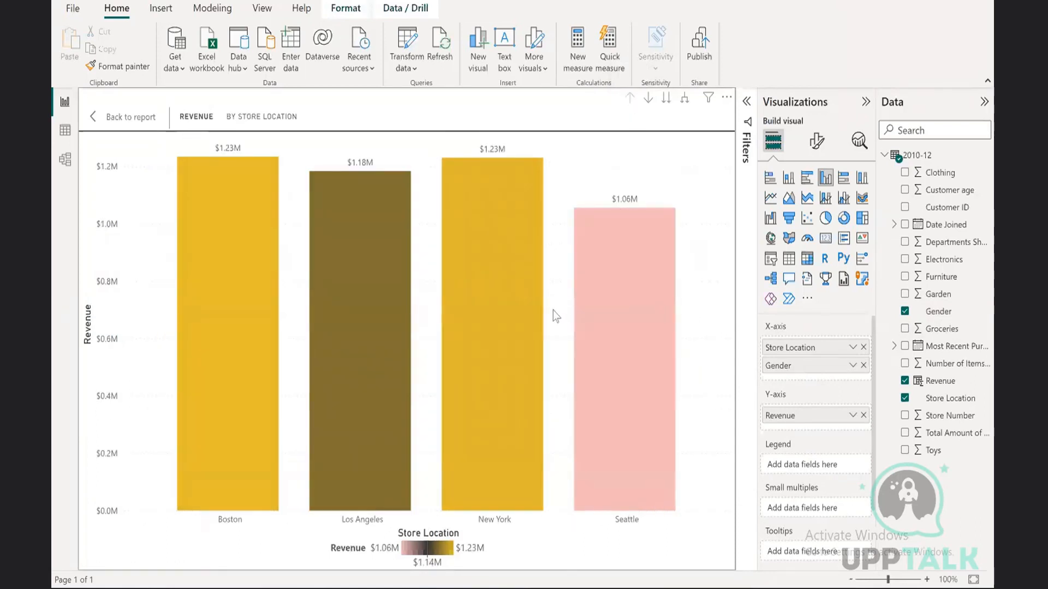
# Drill into the Boston, Los Angeles, New York and Seattle columns in turn to view revenue by gender, and switch drill mode off
pyautogui.click(649, 100)
pyautogui.click(253, 258)
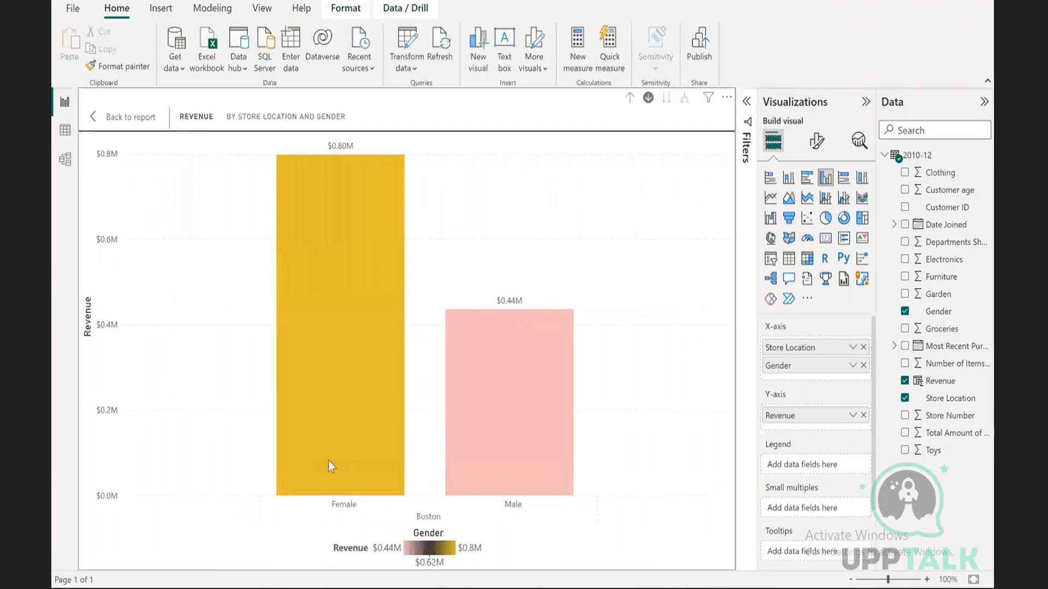
pyautogui.moveTo(354, 359)
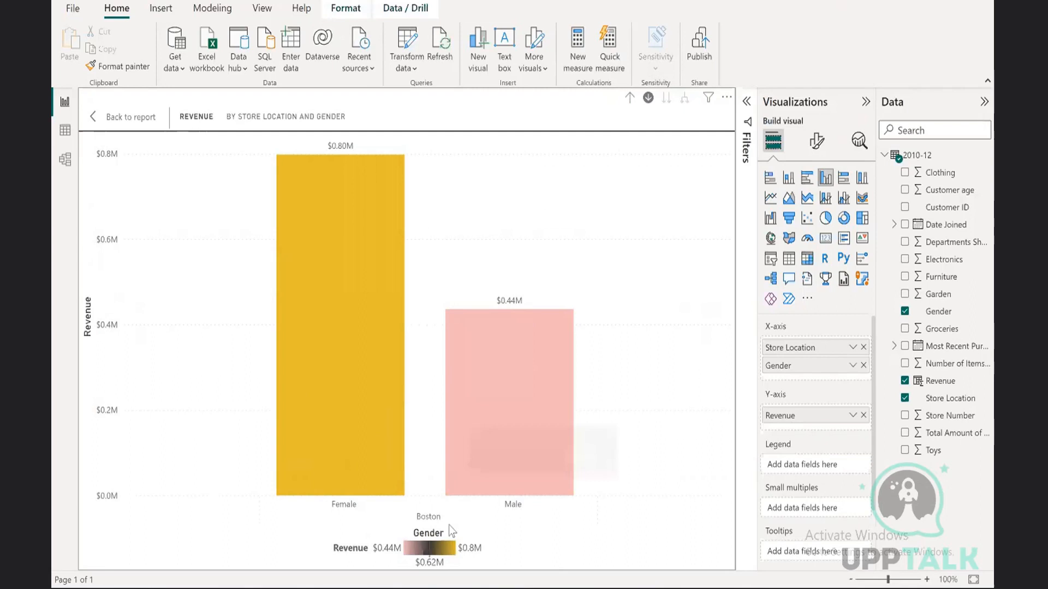
pyautogui.click(630, 102)
pyautogui.click(374, 354)
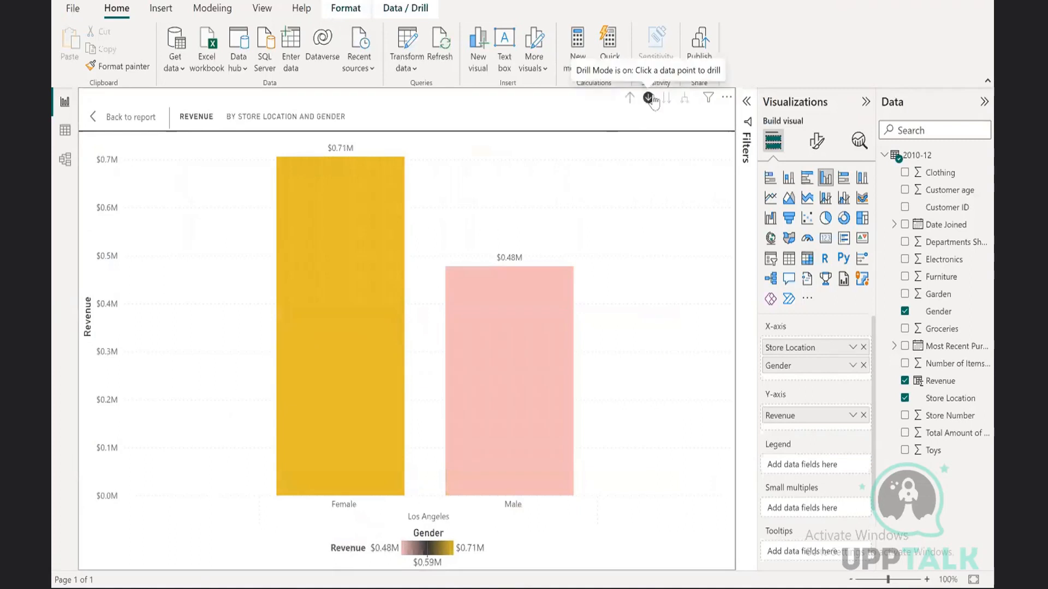
pyautogui.click(629, 98)
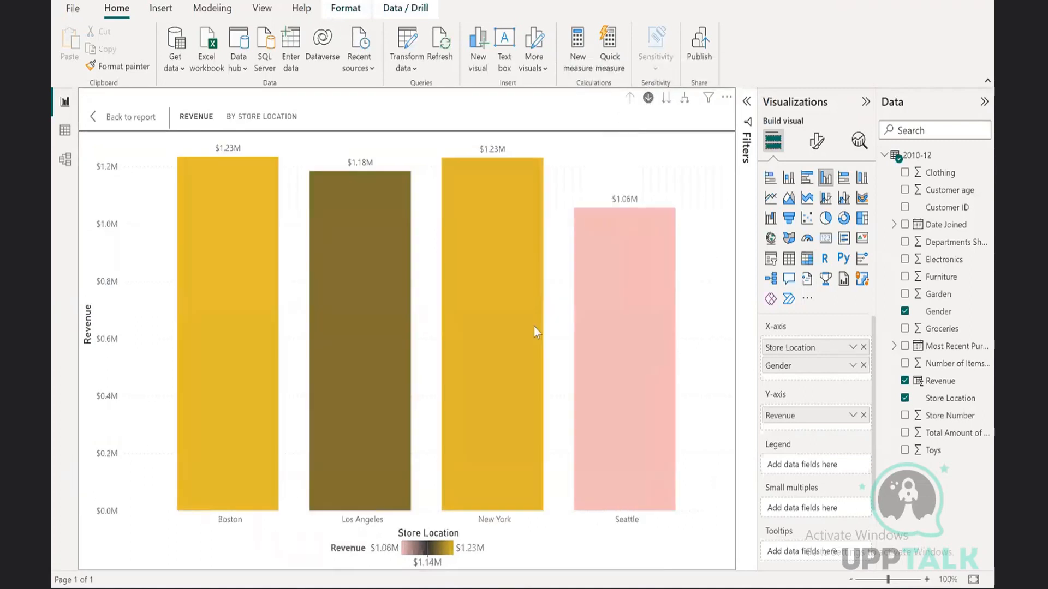
pyautogui.click(521, 357)
pyautogui.click(629, 98)
pyautogui.click(593, 290)
pyautogui.click(629, 98)
pyautogui.click(648, 98)
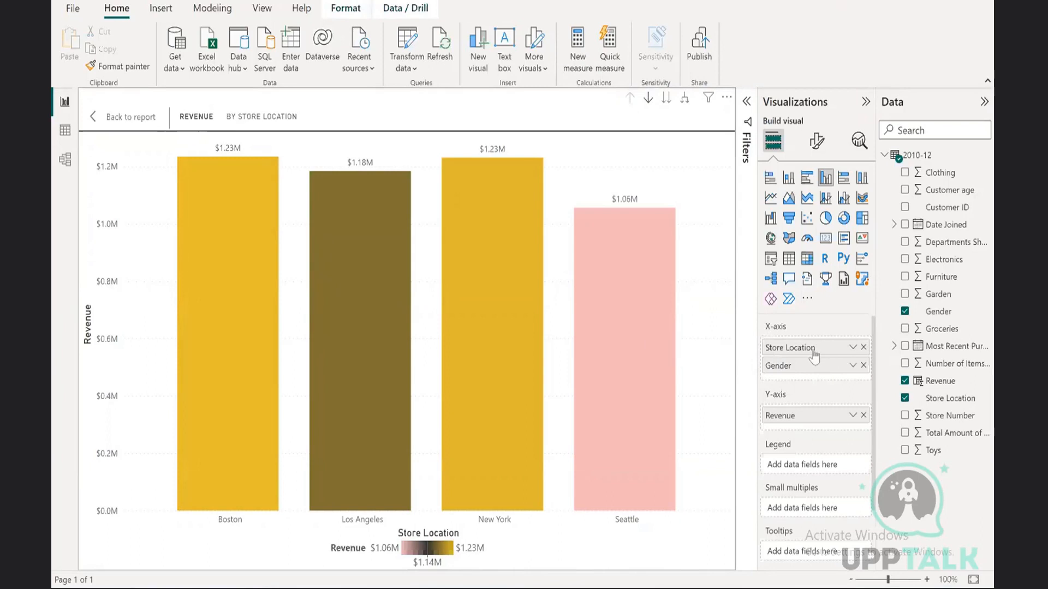
# View revenue by gender across all stores and with all store locations expanded one level, and drill back up to store locations
pyautogui.click(666, 100)
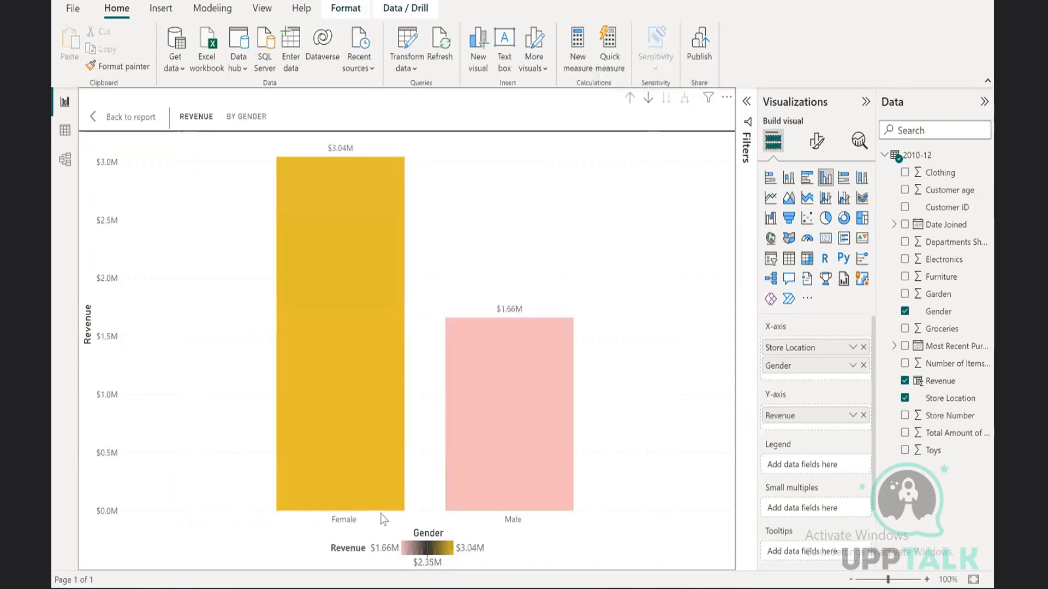
pyautogui.moveTo(349, 340)
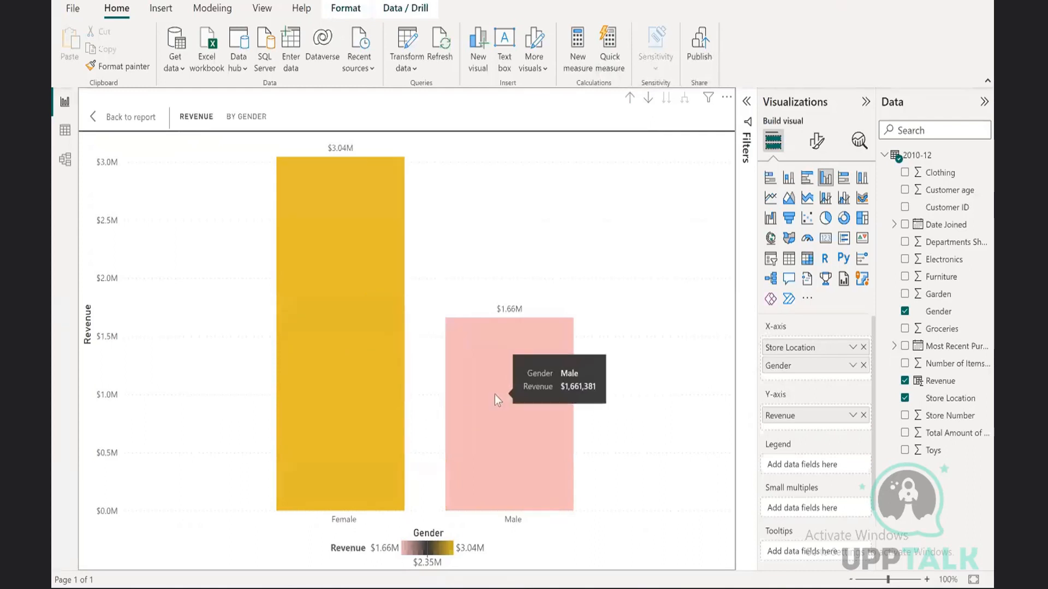
pyautogui.click(667, 99)
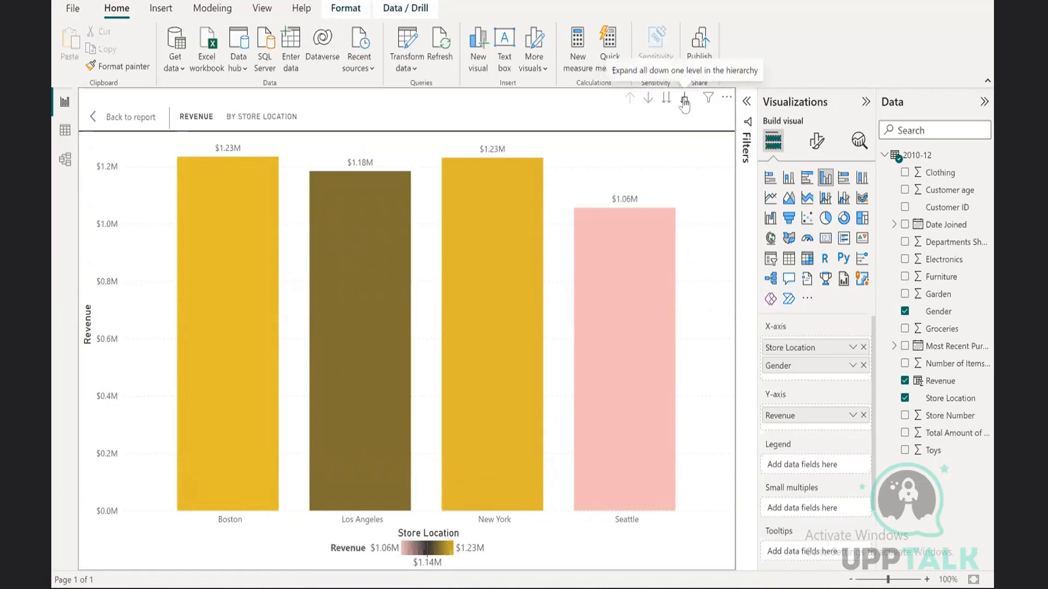
pyautogui.click(684, 100)
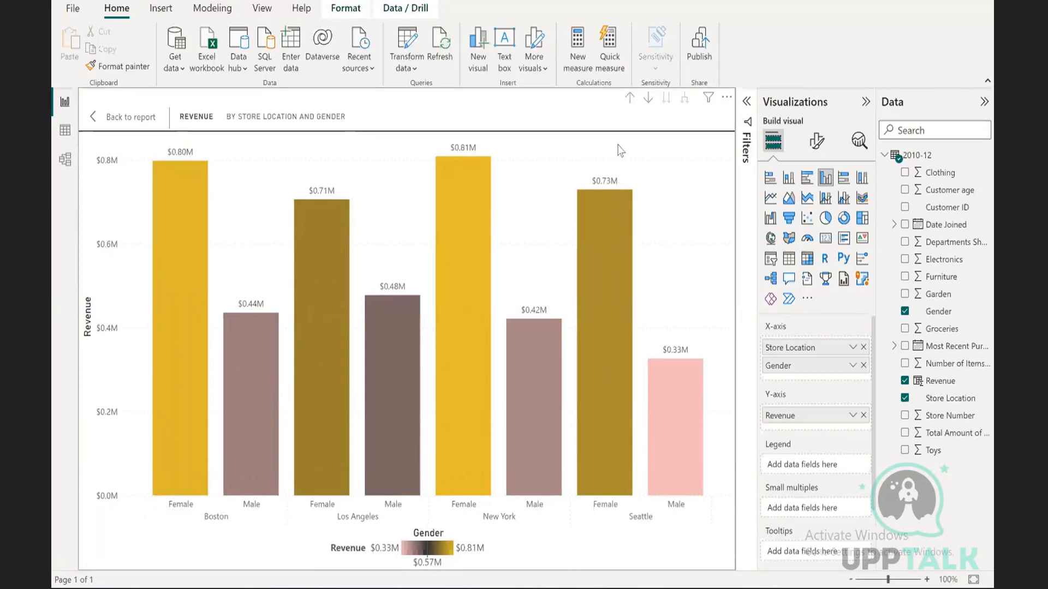
pyautogui.click(630, 98)
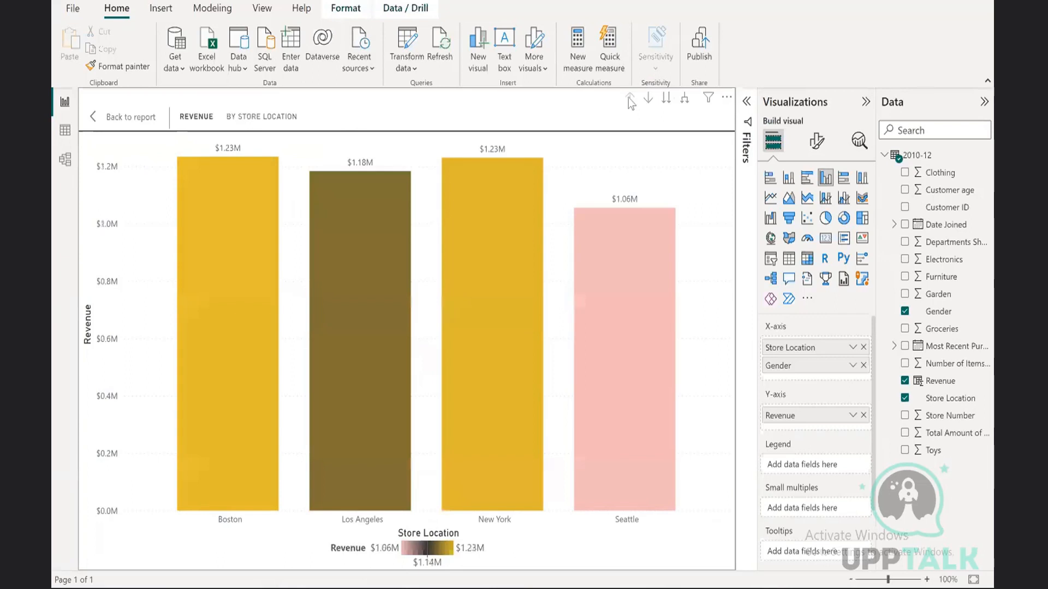
# Replace Gender on the X-axis with Year and Month from the Date Joined hierarchy, beneath Store Location
pyautogui.click(863, 365)
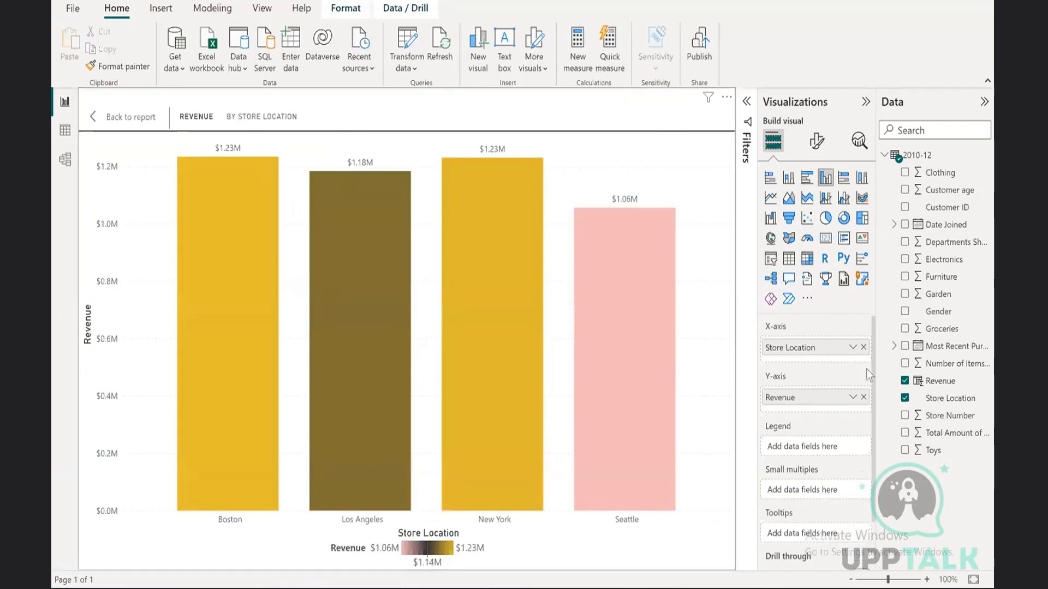
pyautogui.click(894, 225)
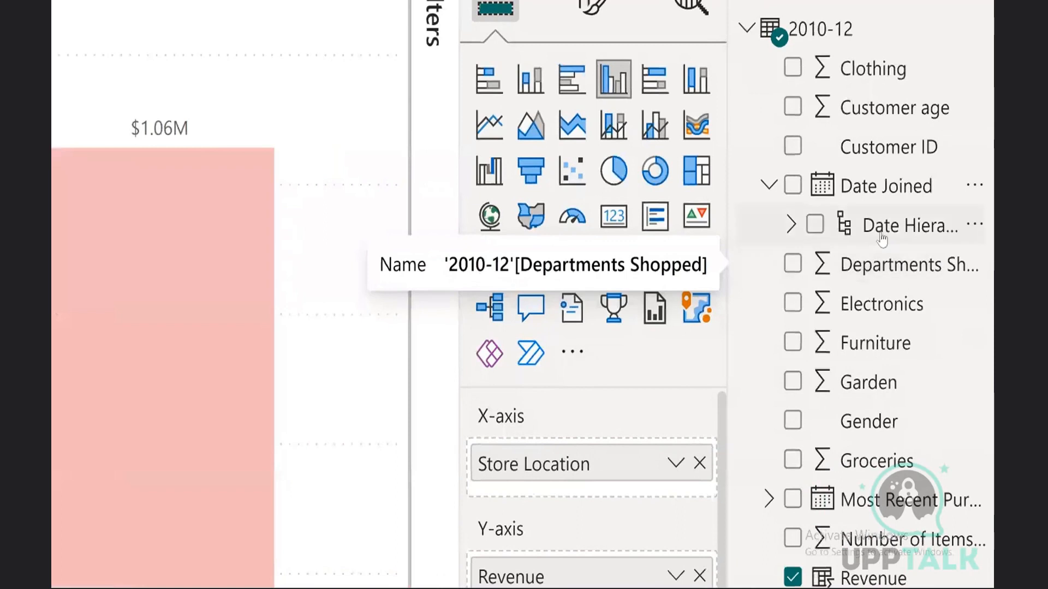
pyautogui.click(792, 225)
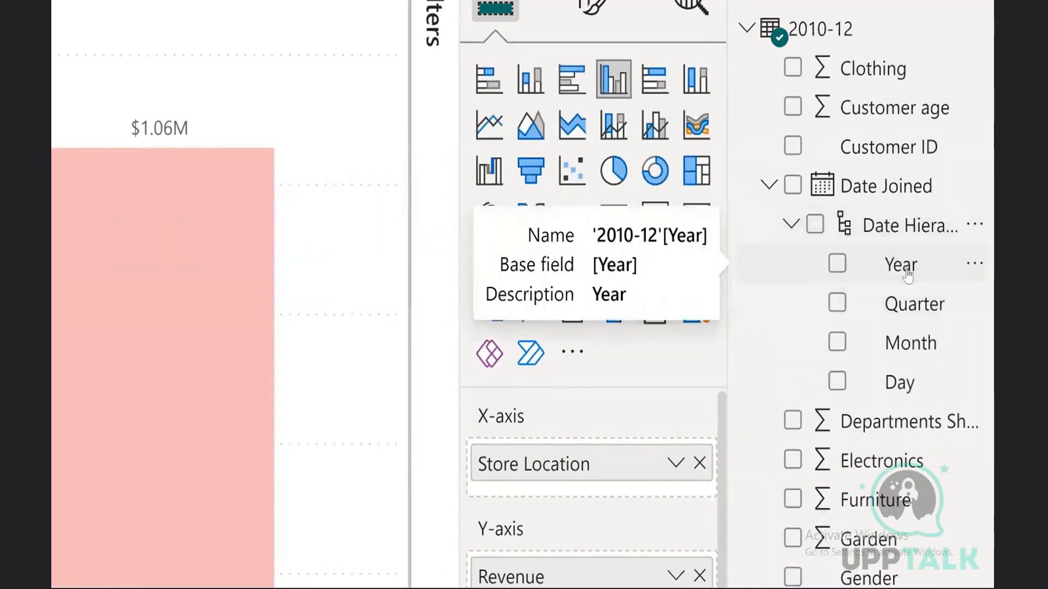
pyautogui.moveTo(907, 276); pyautogui.dragTo(616, 486)
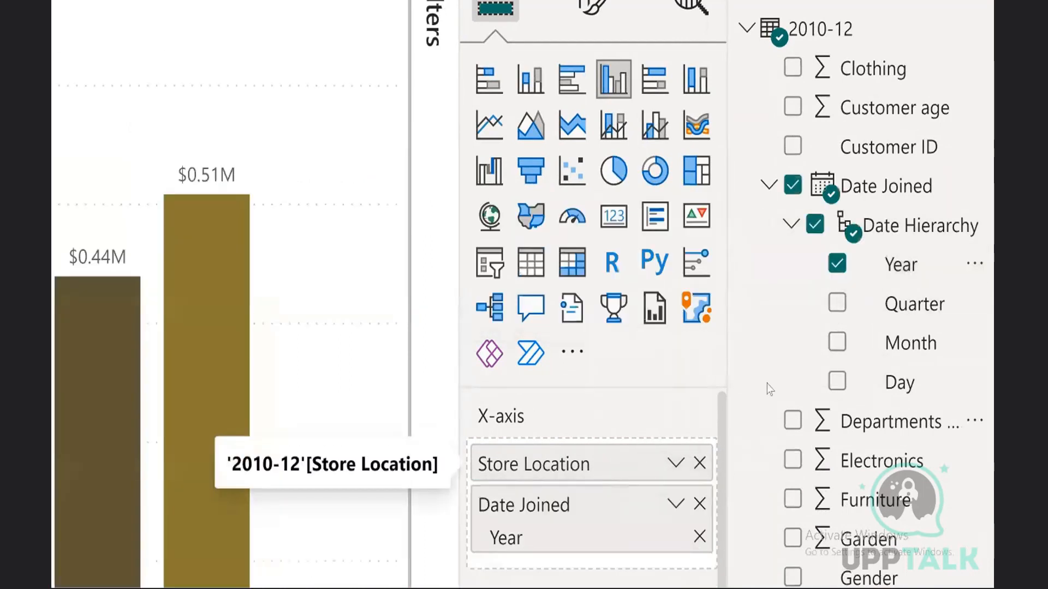
pyautogui.click(843, 351)
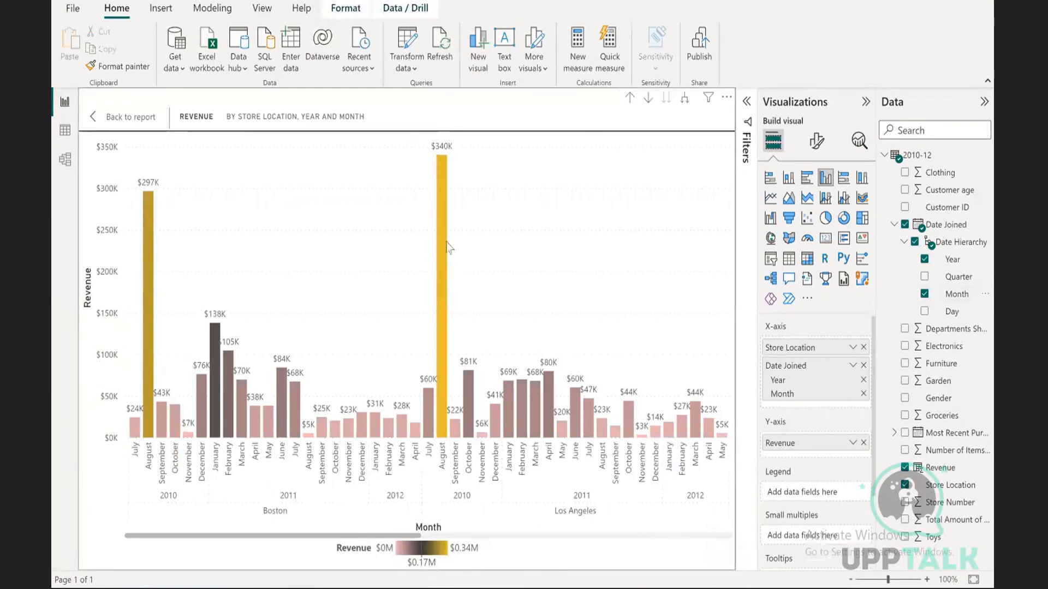
# Drill into Seattle and its 2012 column to examine revenue by month, and drill back up to store locations
pyautogui.click(630, 99)
pyautogui.click(631, 100)
pyautogui.click(648, 98)
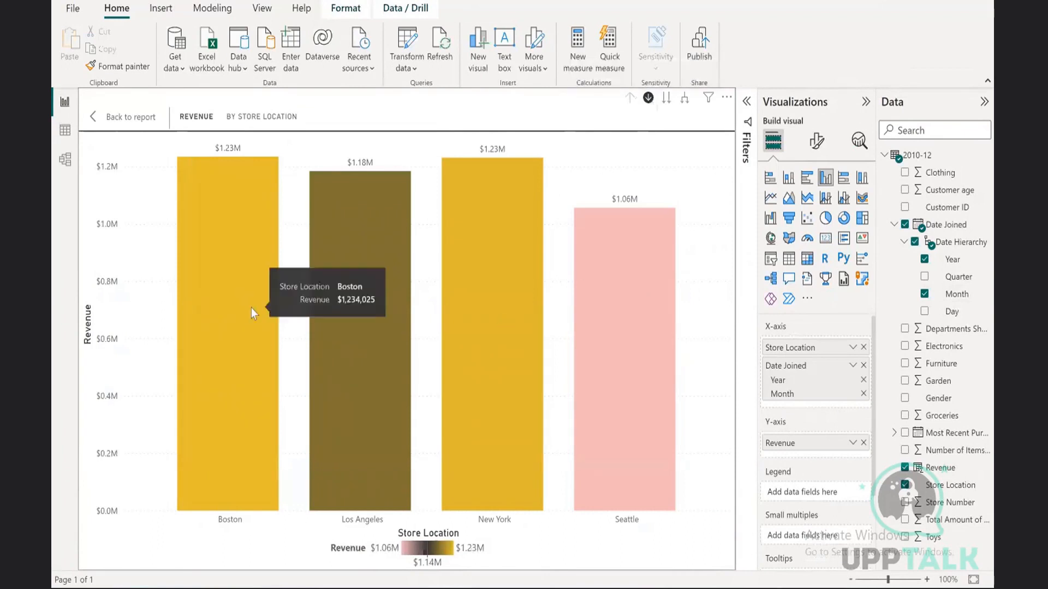
pyautogui.click(650, 336)
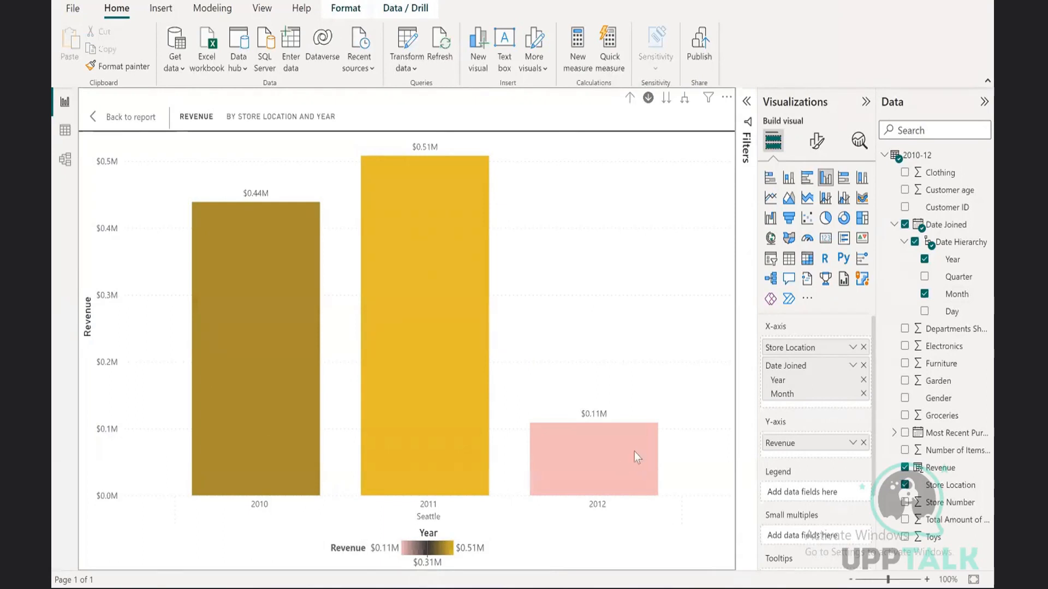
pyautogui.click(618, 476)
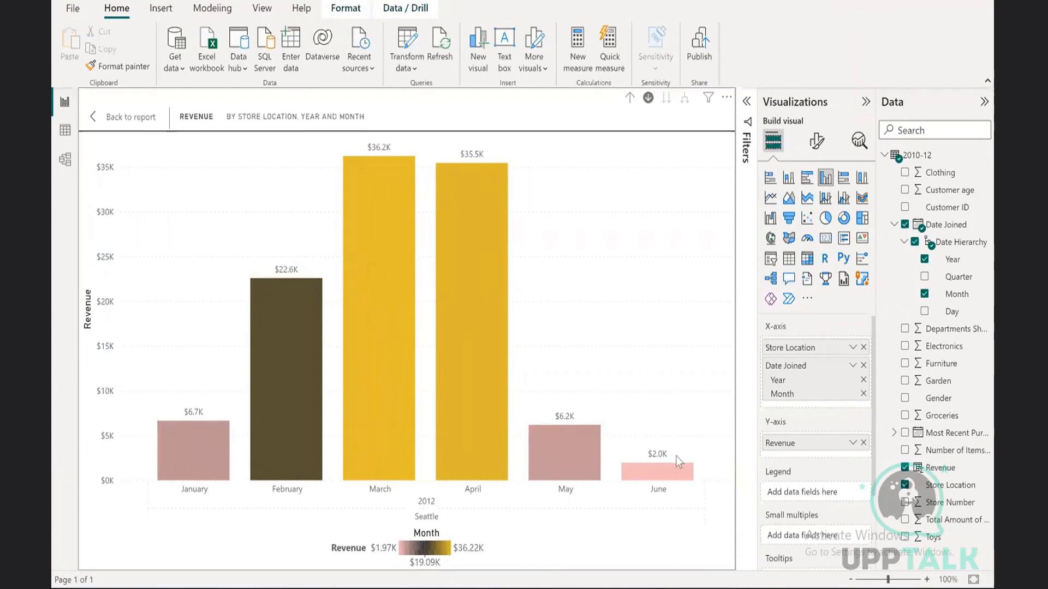
pyautogui.click(629, 99)
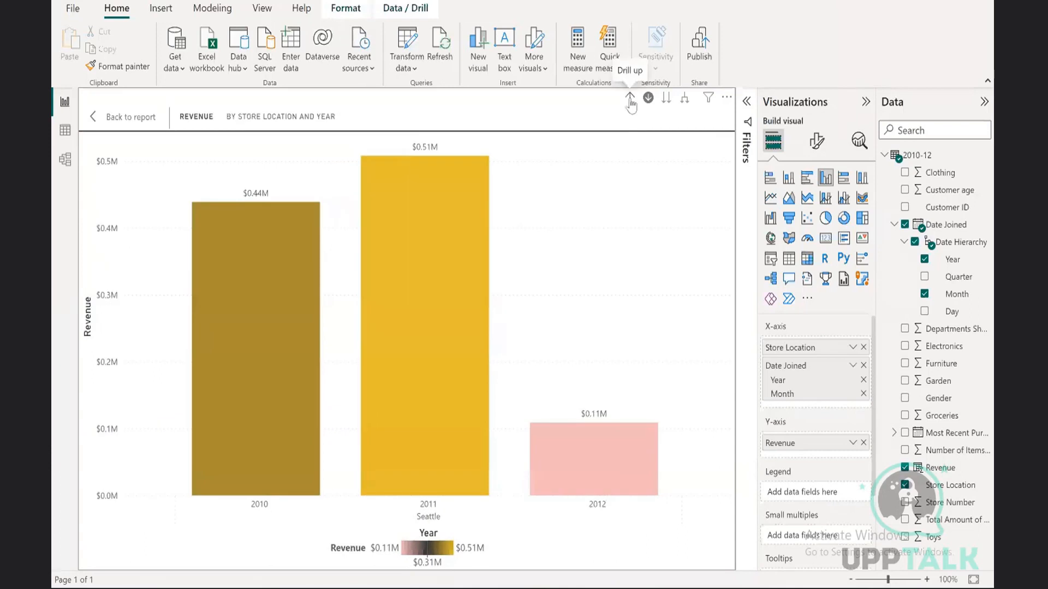
pyautogui.click(630, 99)
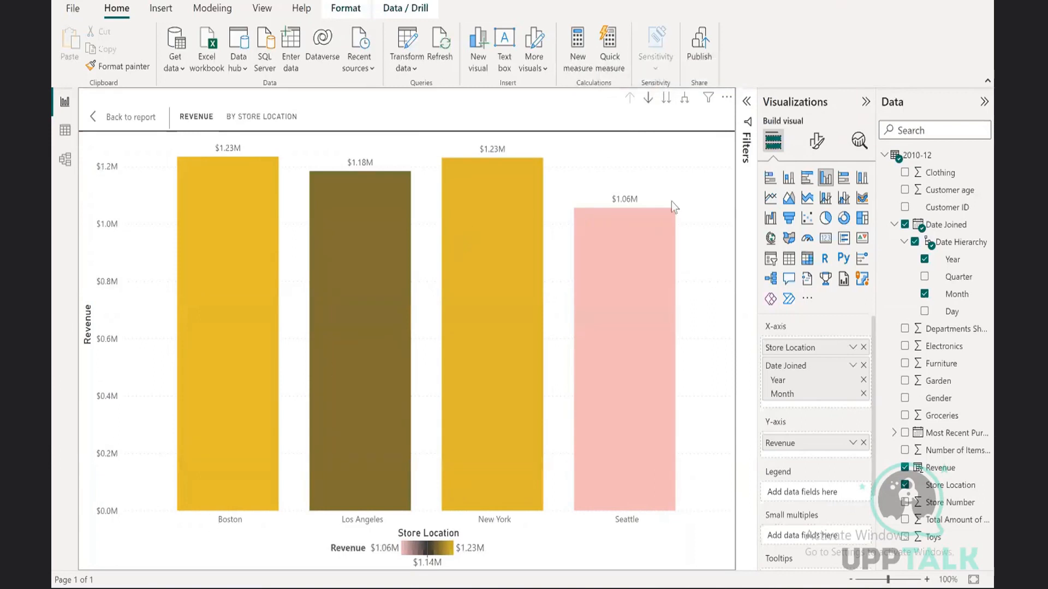
# Move the whole chart down the hierarchy to view revenue by year and by month across all stores
pyautogui.click(666, 98)
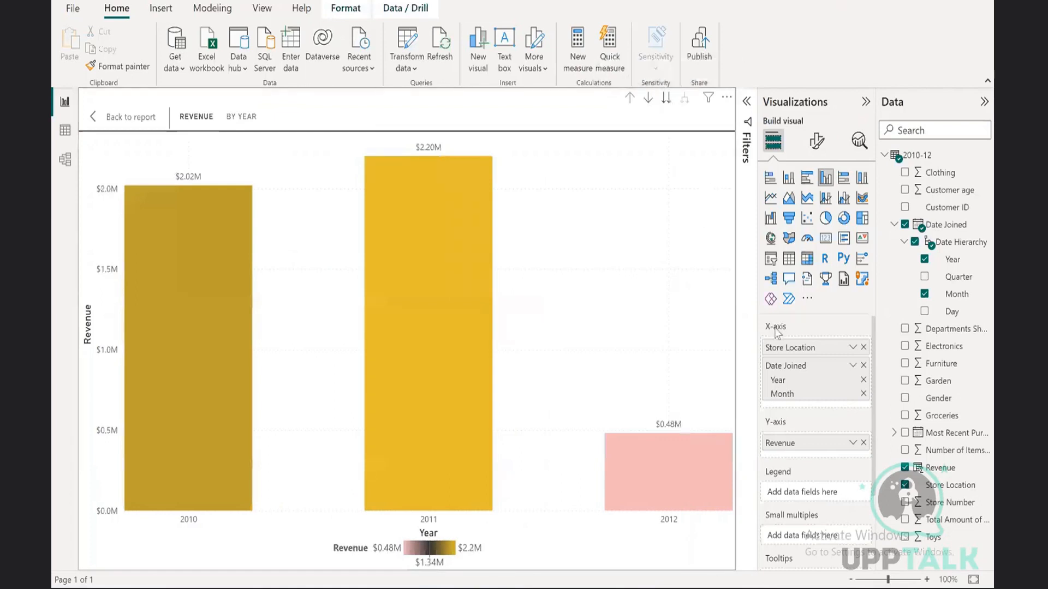
pyautogui.click(667, 98)
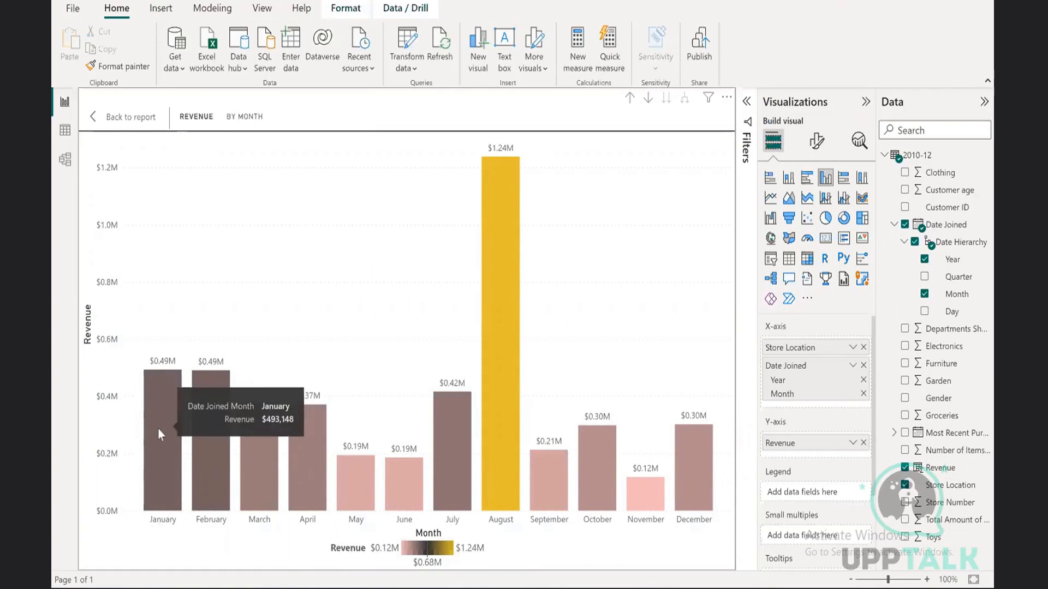
# Drill up to revenue by year, drill into the 2010 column to examine its months, and drill back up to years
pyautogui.moveTo(300, 412)
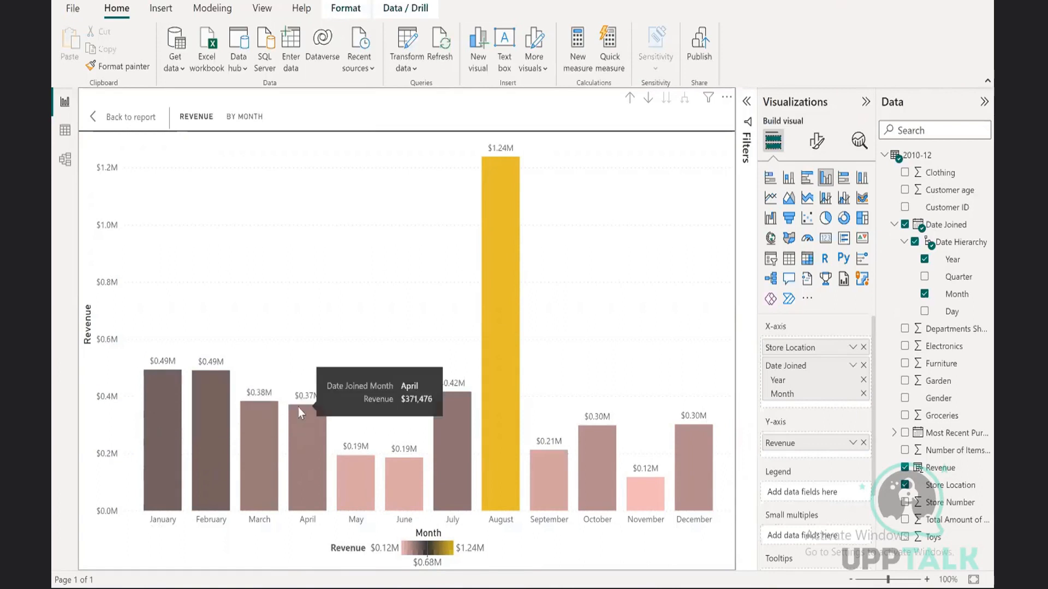
pyautogui.click(630, 100)
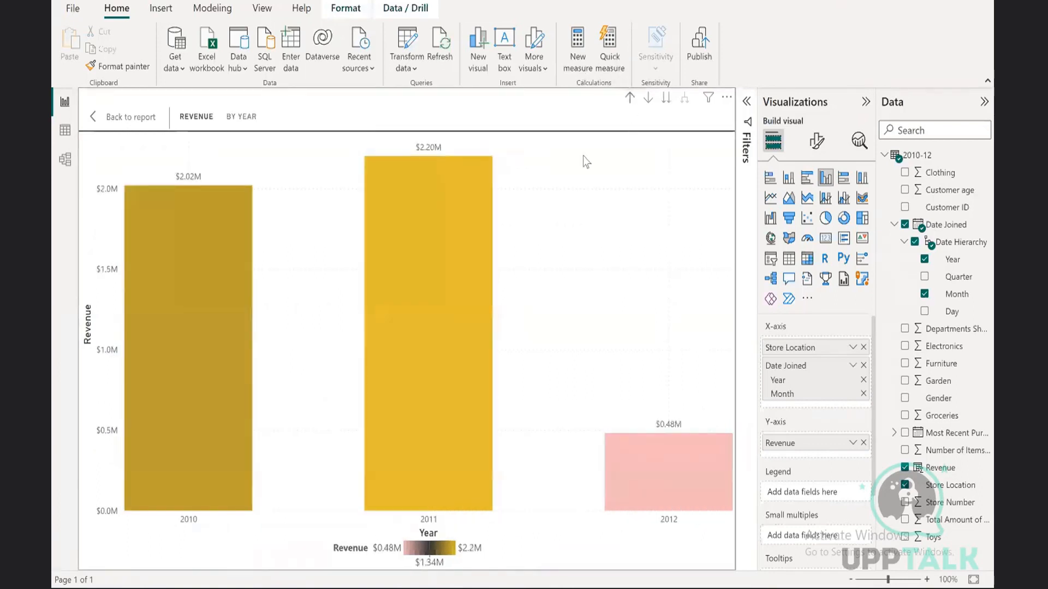
pyautogui.click(648, 98)
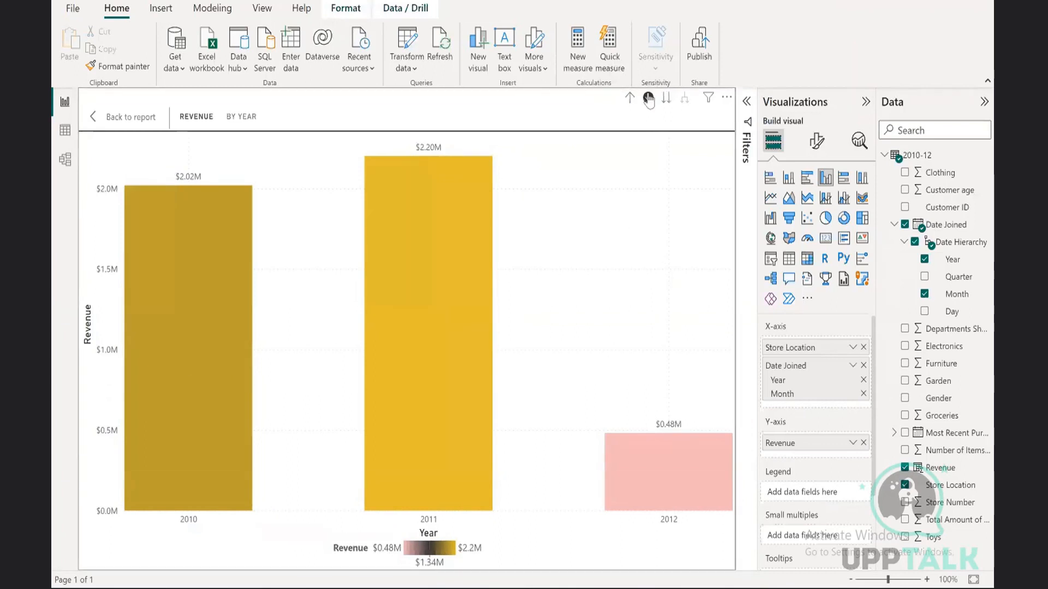
pyautogui.click(218, 332)
pyautogui.moveTo(204, 493)
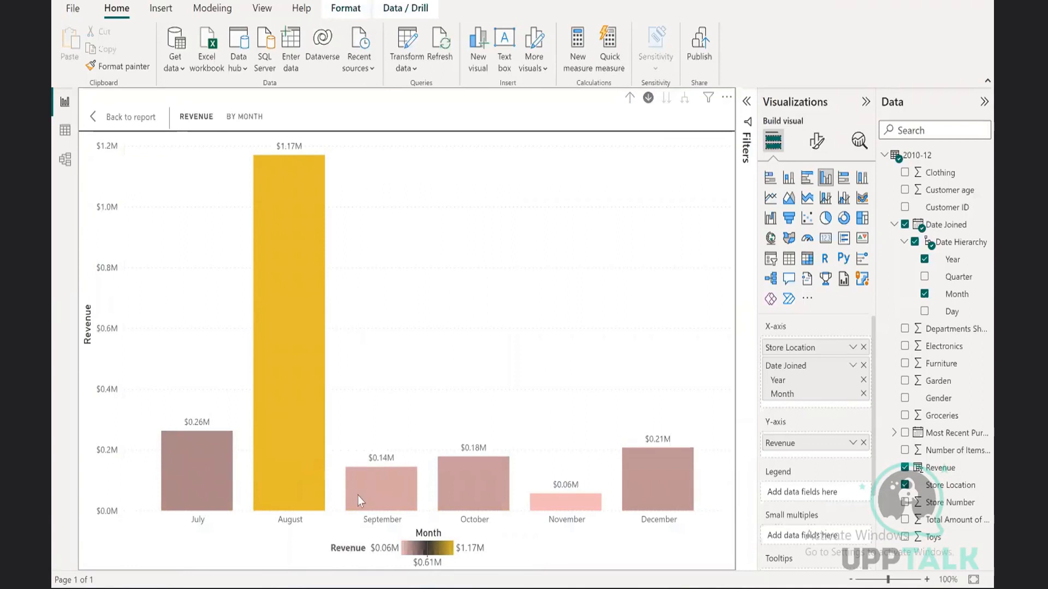
pyautogui.moveTo(383, 495)
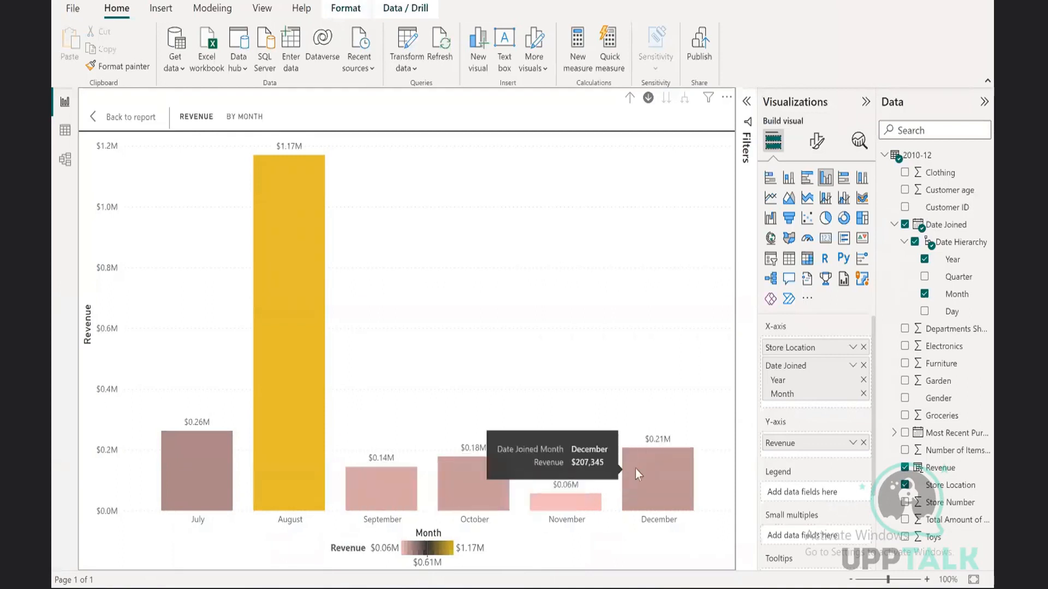
pyautogui.click(630, 99)
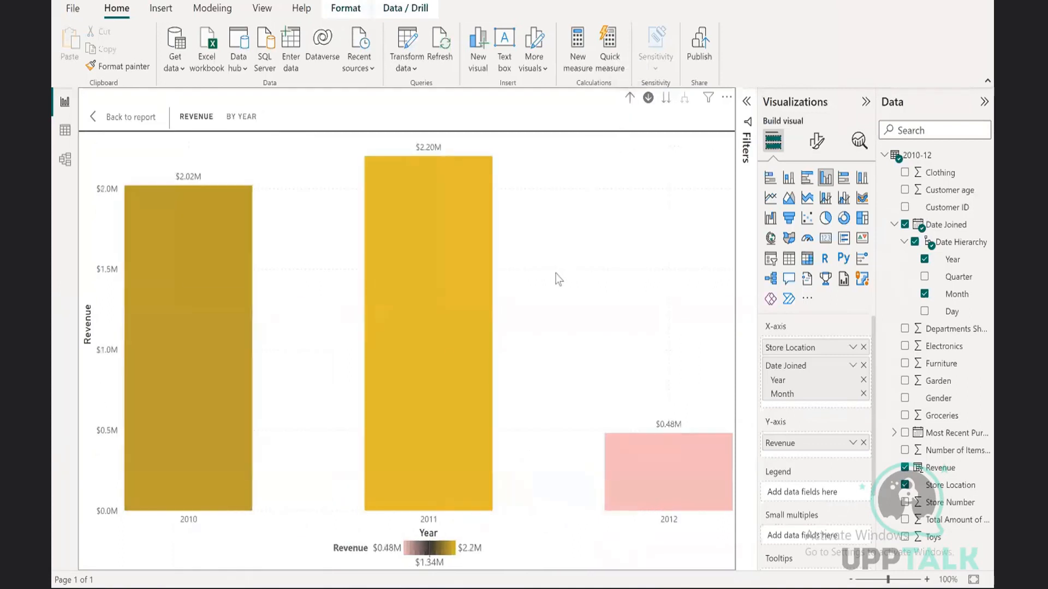
# Drill into the 2011 and 2012 columns in turn to view their monthly revenue, and drill back up to store locations
pyautogui.click(447, 358)
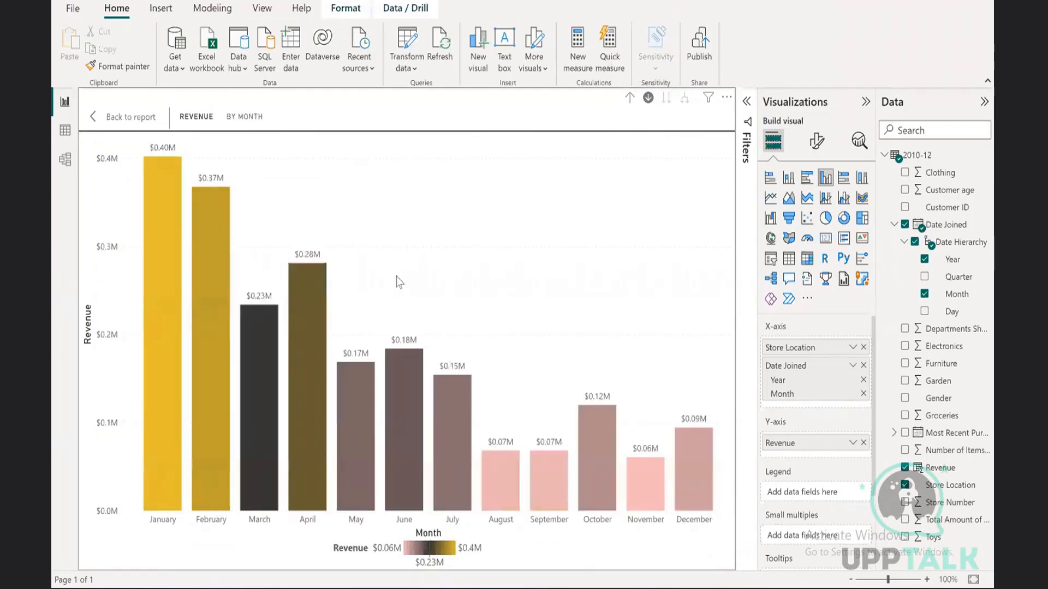
pyautogui.click(632, 101)
pyautogui.click(662, 477)
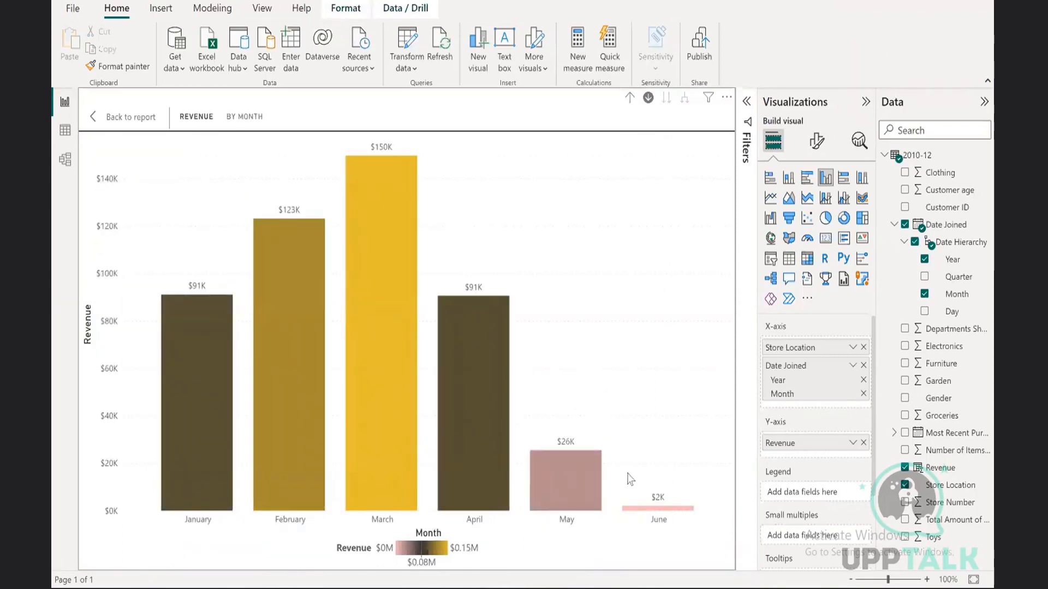
pyautogui.click(629, 98)
pyautogui.click(648, 98)
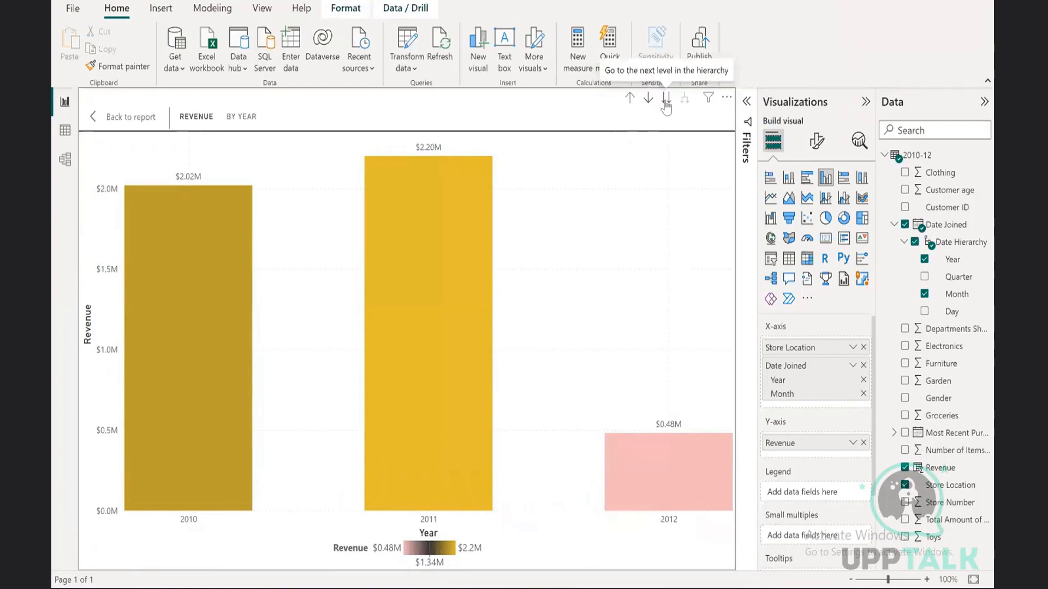
pyautogui.click(629, 98)
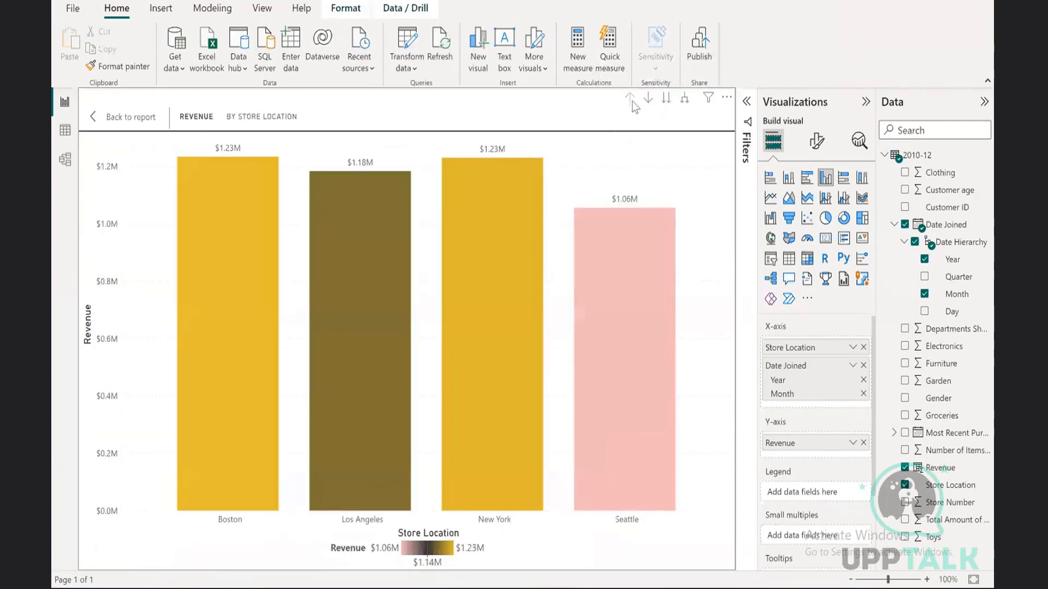
# Expand all store locations by year and month to examine the combined view, and drill up one level to location and year
pyautogui.click(684, 102)
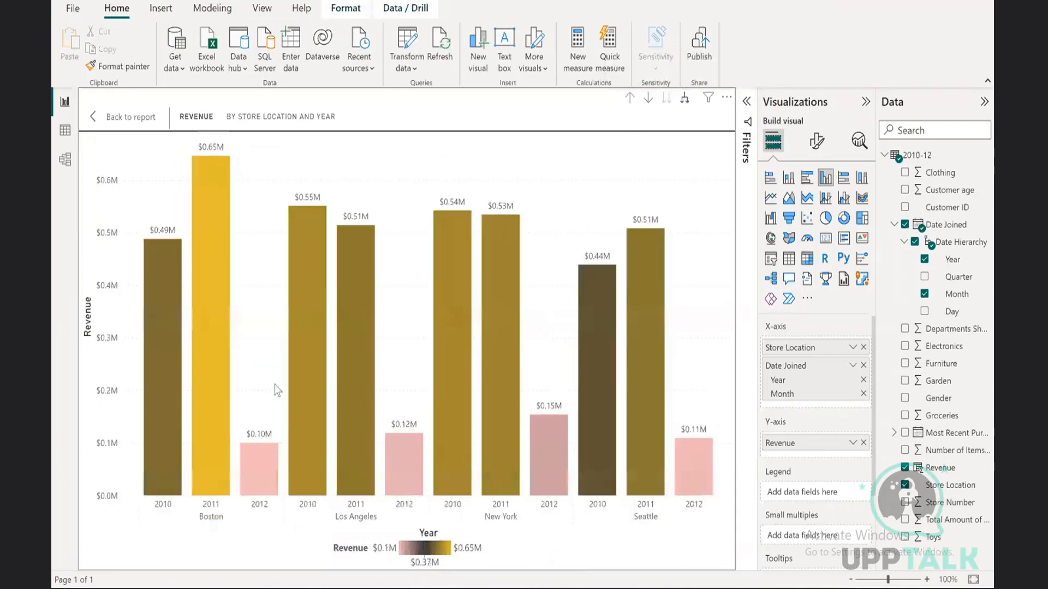
pyautogui.click(685, 101)
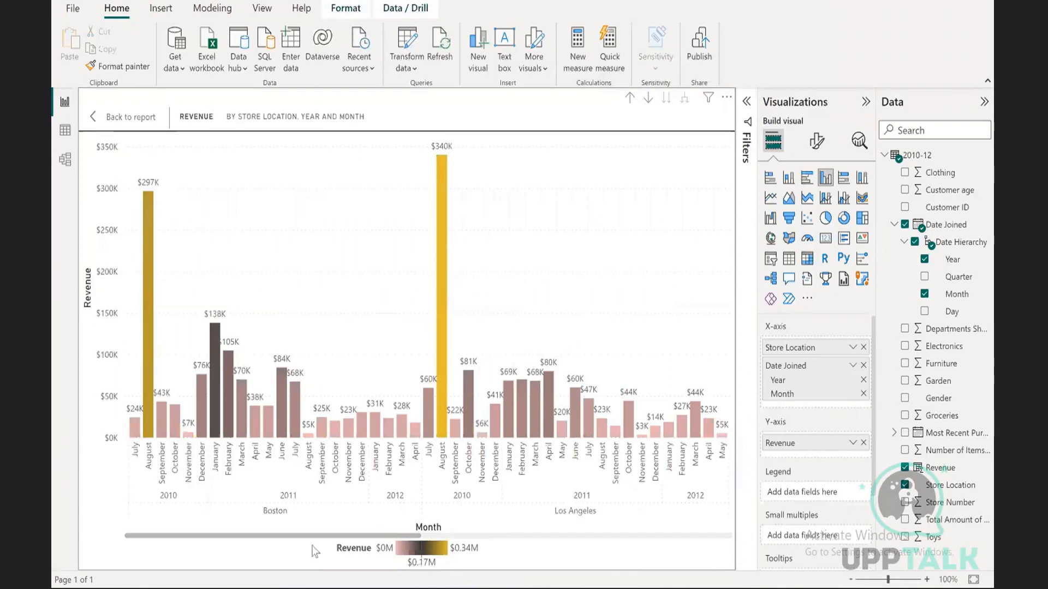
pyautogui.moveTo(320, 538); pyautogui.dragTo(133, 519)
pyautogui.click(631, 103)
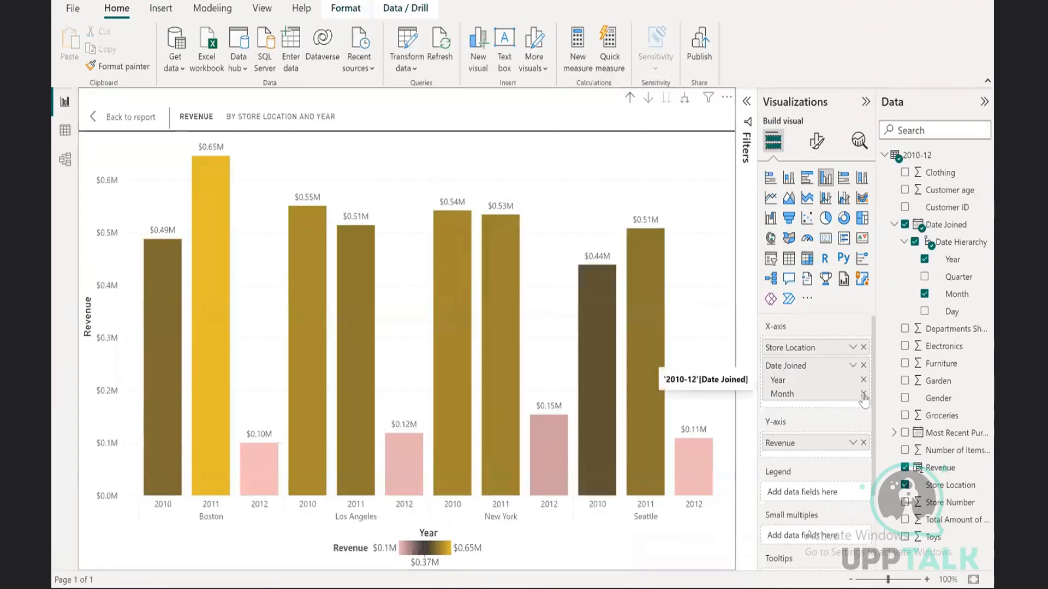
# Remove Month from the X-axis hierarchy and drill the column chart back up to store locations
pyautogui.click(863, 393)
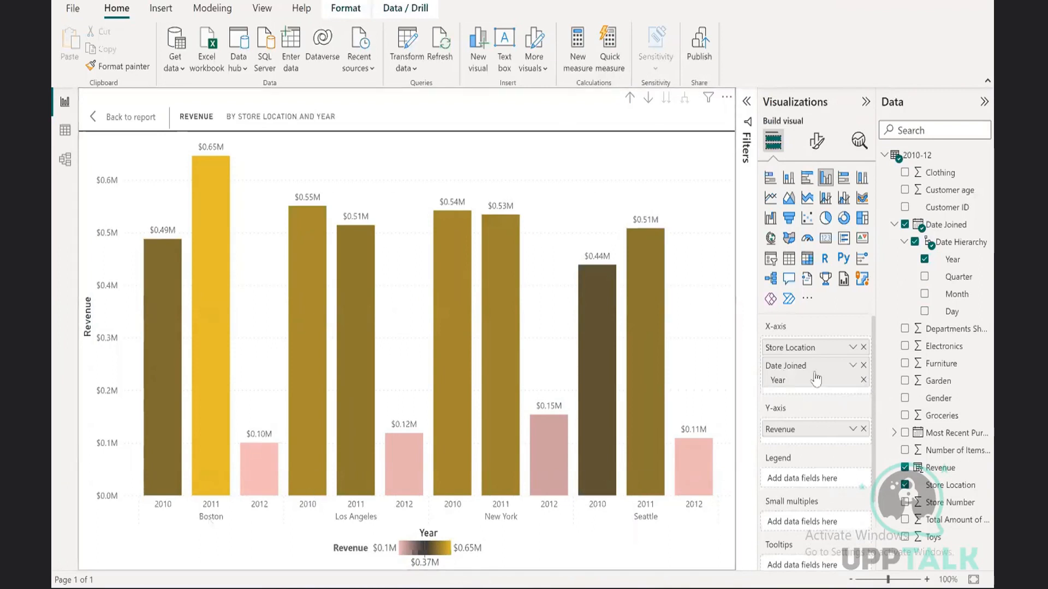
pyautogui.click(630, 99)
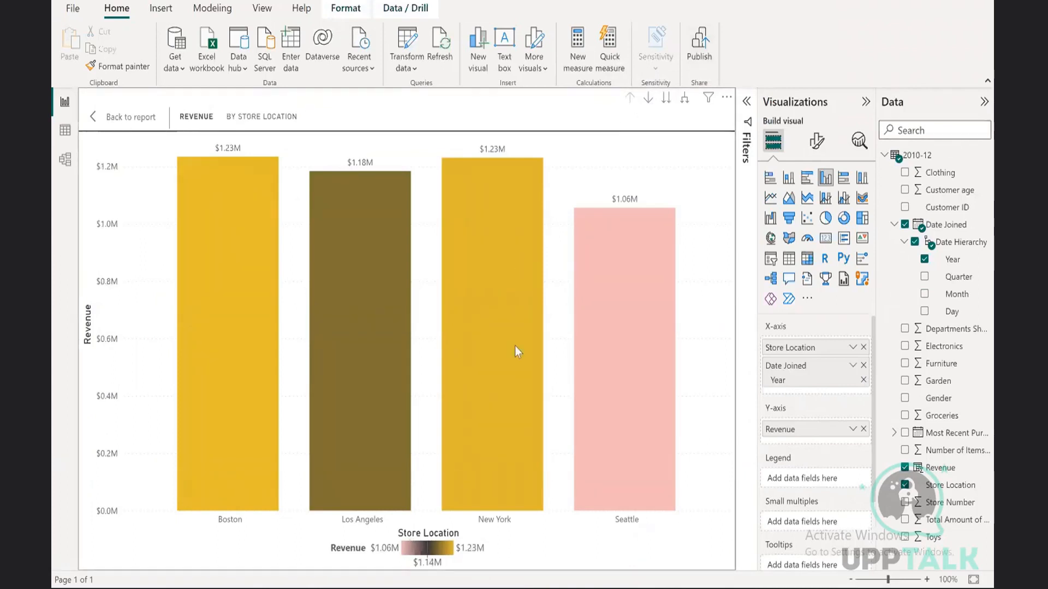
pyautogui.moveTo(518, 348)
# Turn off the X-axis title in the column chart's visual formatting
pyautogui.click(817, 143)
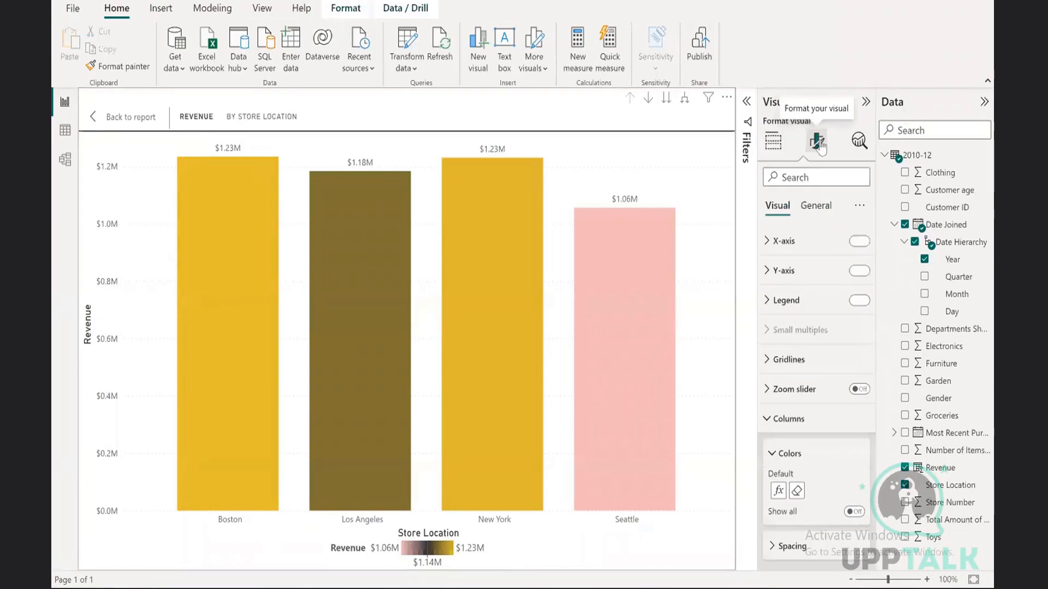
pyautogui.click(771, 421)
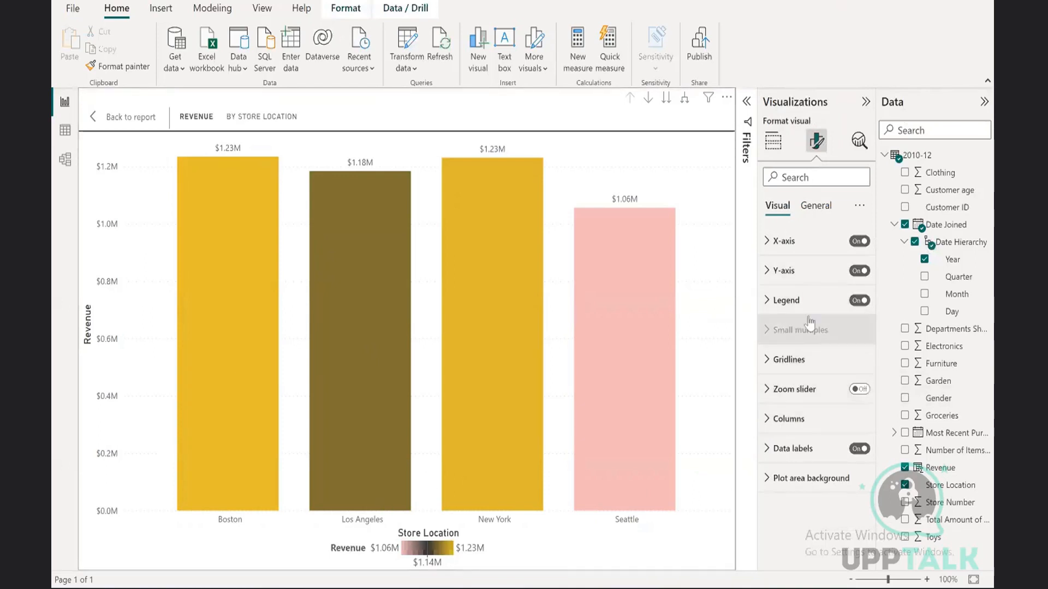
pyautogui.click(781, 243)
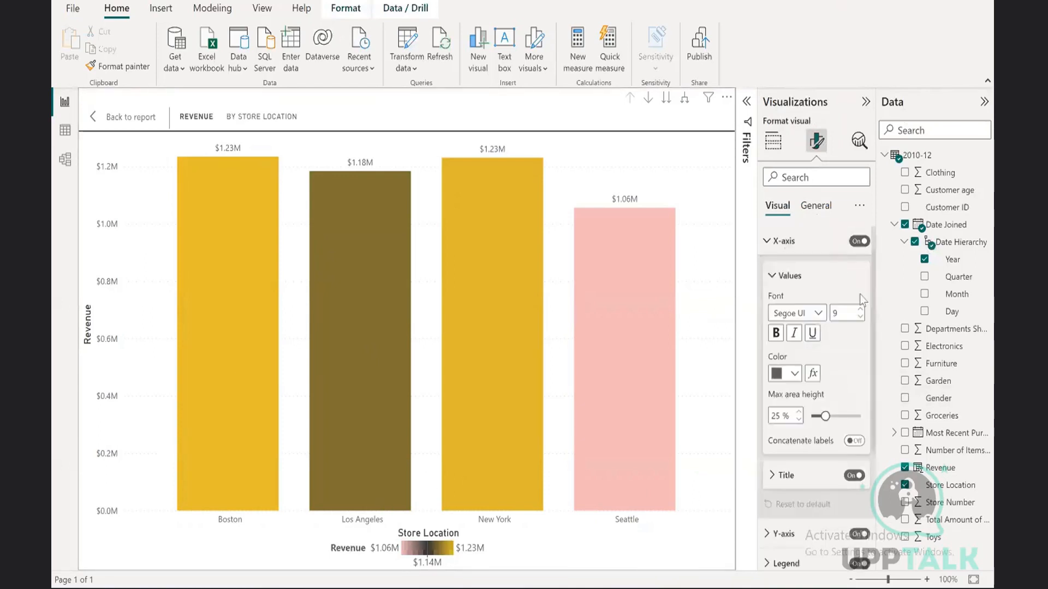
pyautogui.click(854, 476)
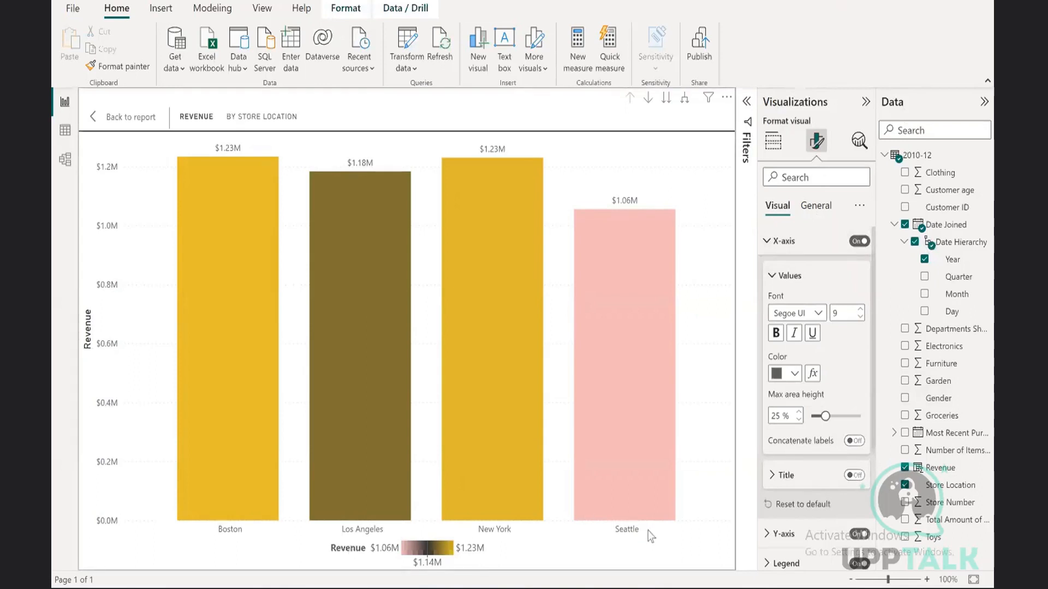
pyautogui.click(770, 242)
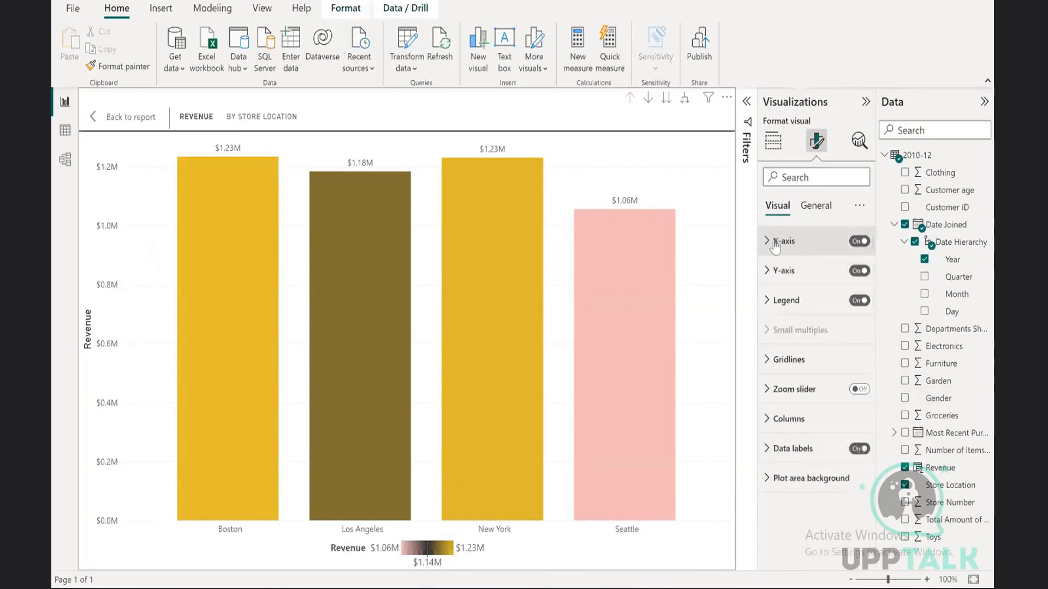
# Turn off the column chart's Y-axis title and the entire Y-axis, and return to the report page
pyautogui.click(771, 271)
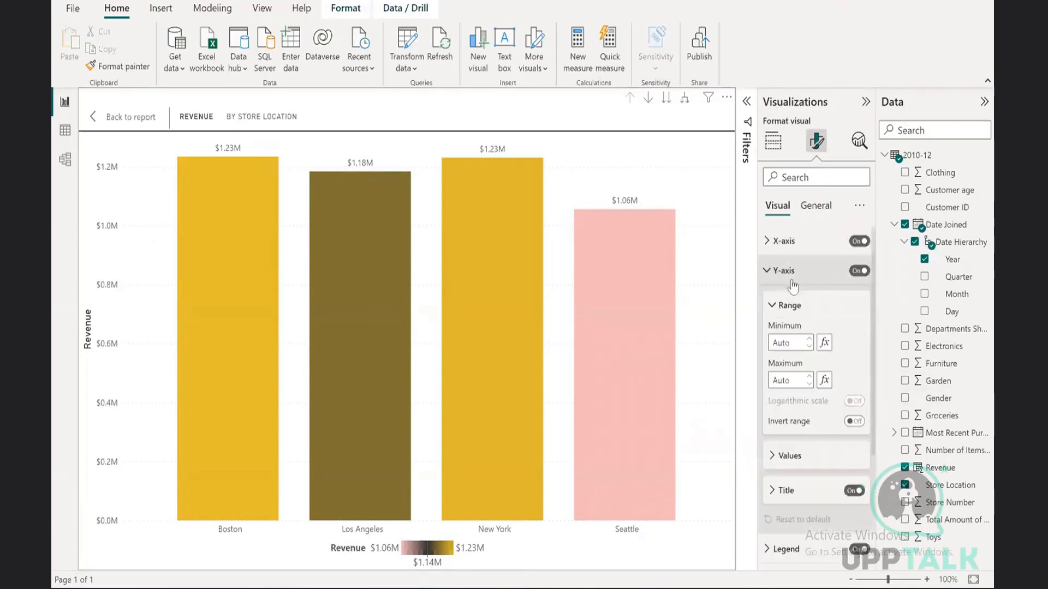
pyautogui.click(854, 490)
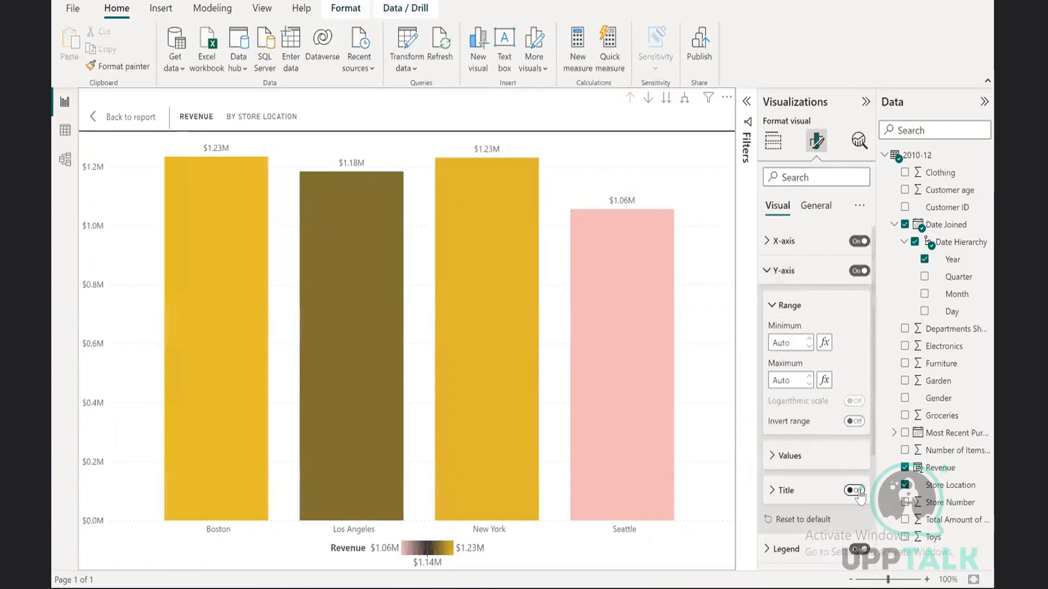
pyautogui.click(858, 271)
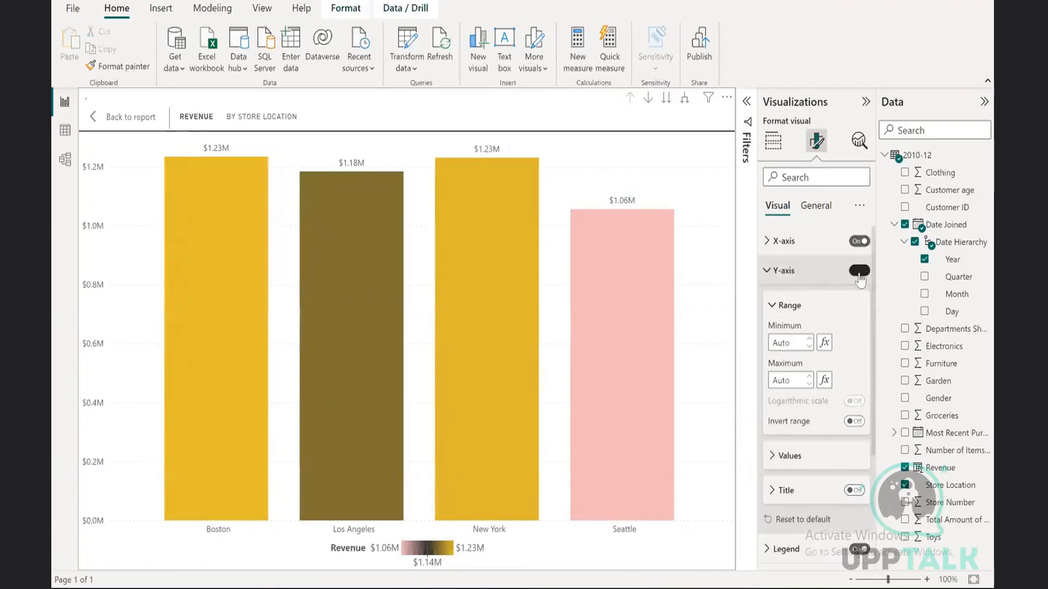
pyautogui.click(778, 271)
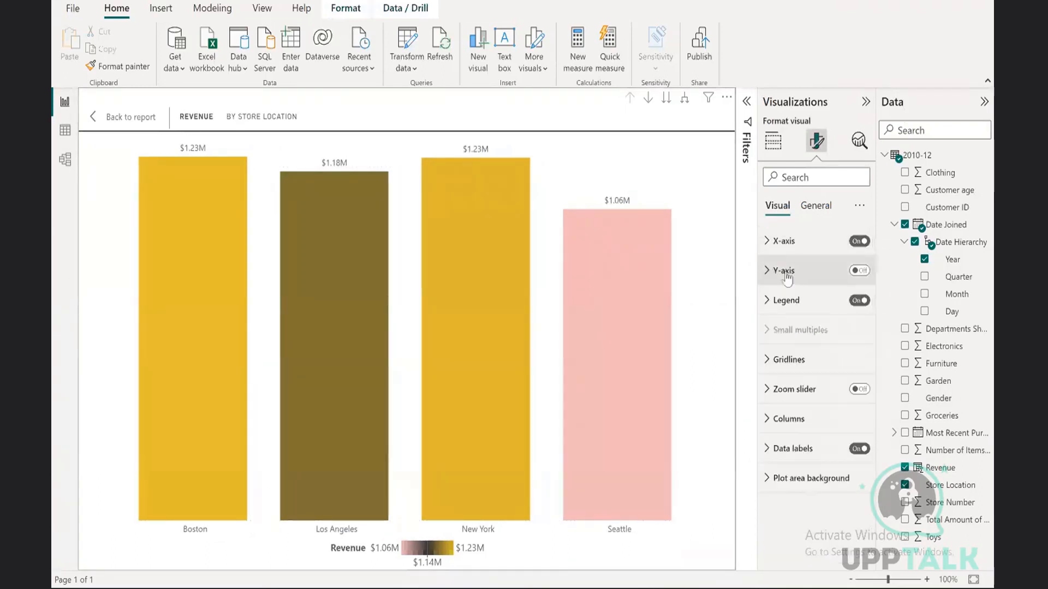
pyautogui.click(135, 119)
pyautogui.click(378, 247)
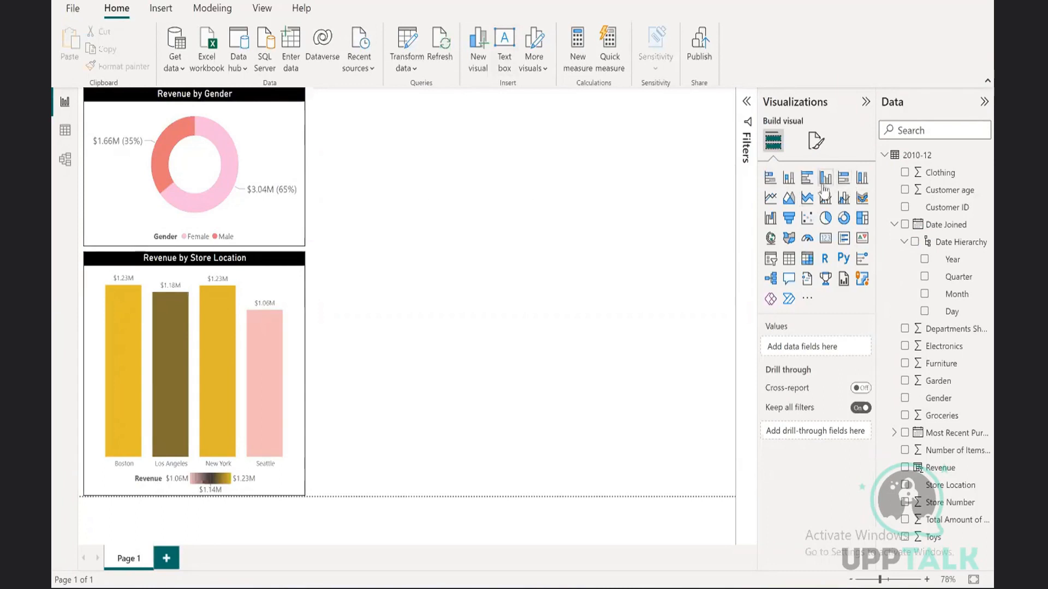
pyautogui.click(205, 267)
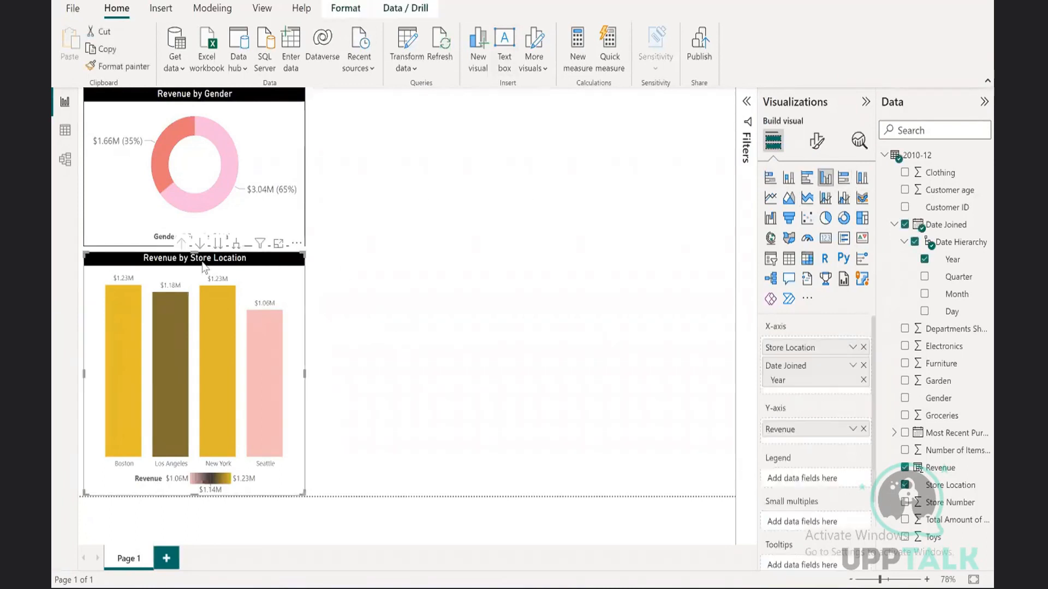
pyautogui.click(253, 102)
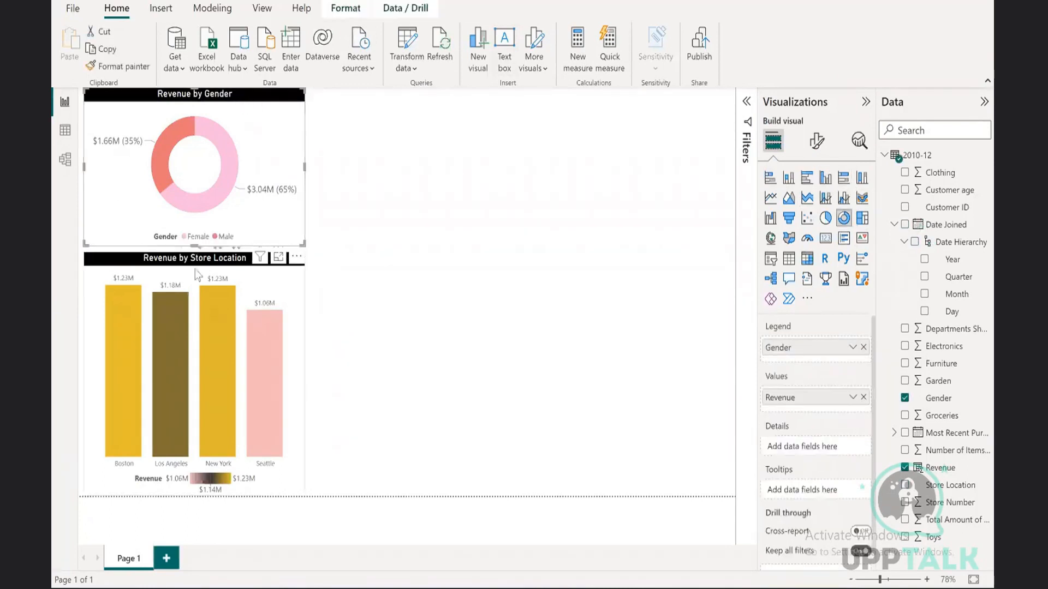
pyautogui.click(152, 263)
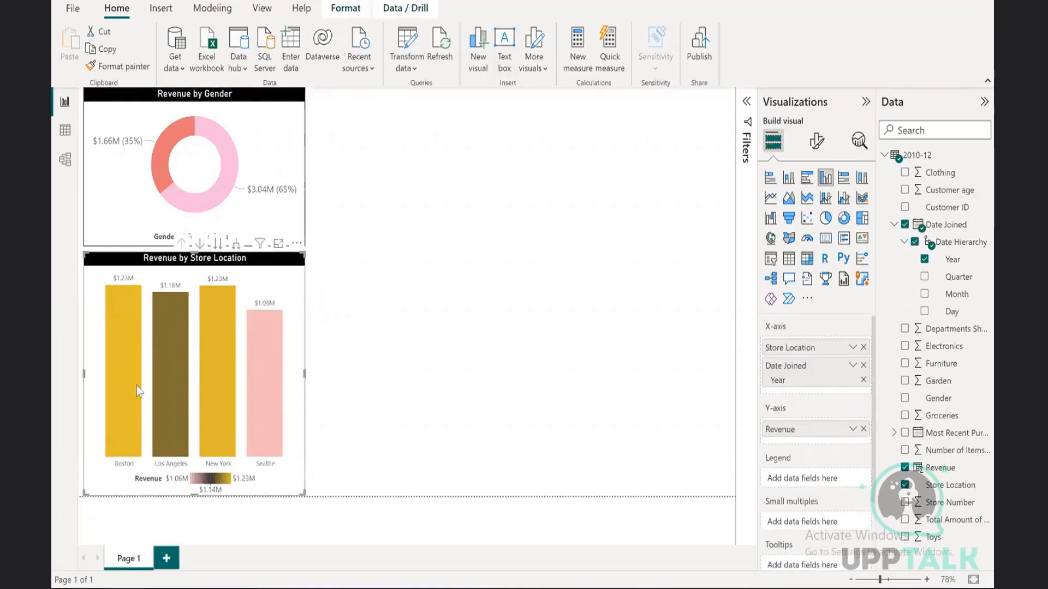
# Add a funnel chart beside the donut chart, widen it to the page's right edge, and open it in focus mode
pyautogui.click(577, 271)
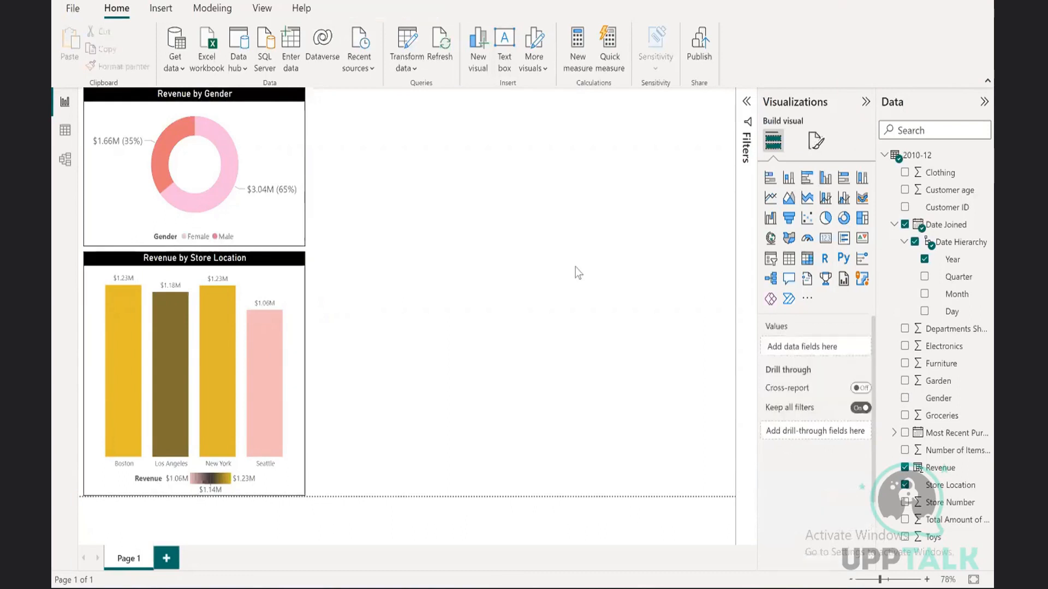
pyautogui.click(787, 218)
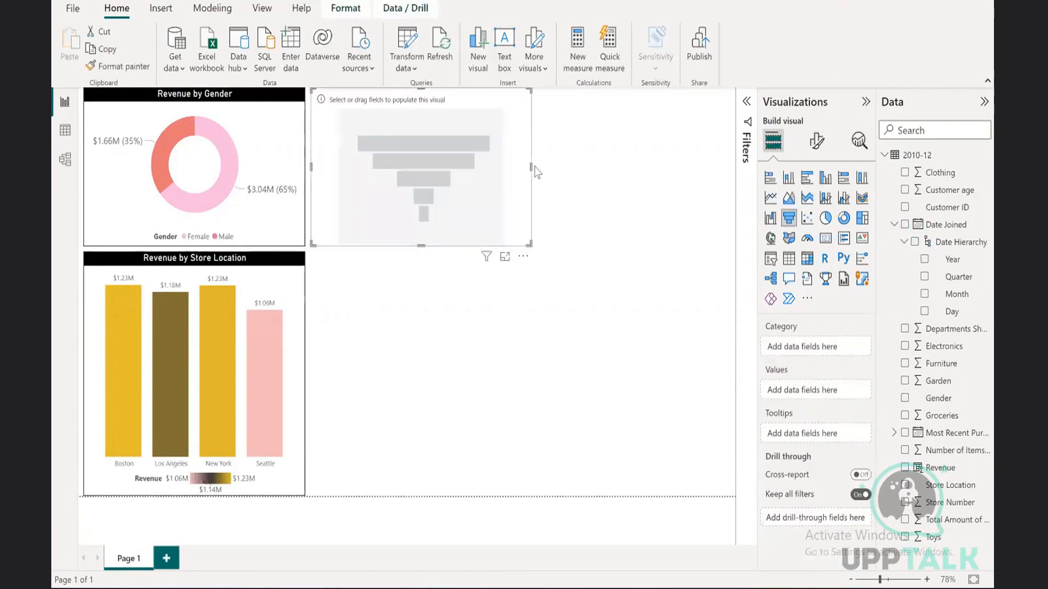
pyautogui.moveTo(531, 166); pyautogui.dragTo(730, 149)
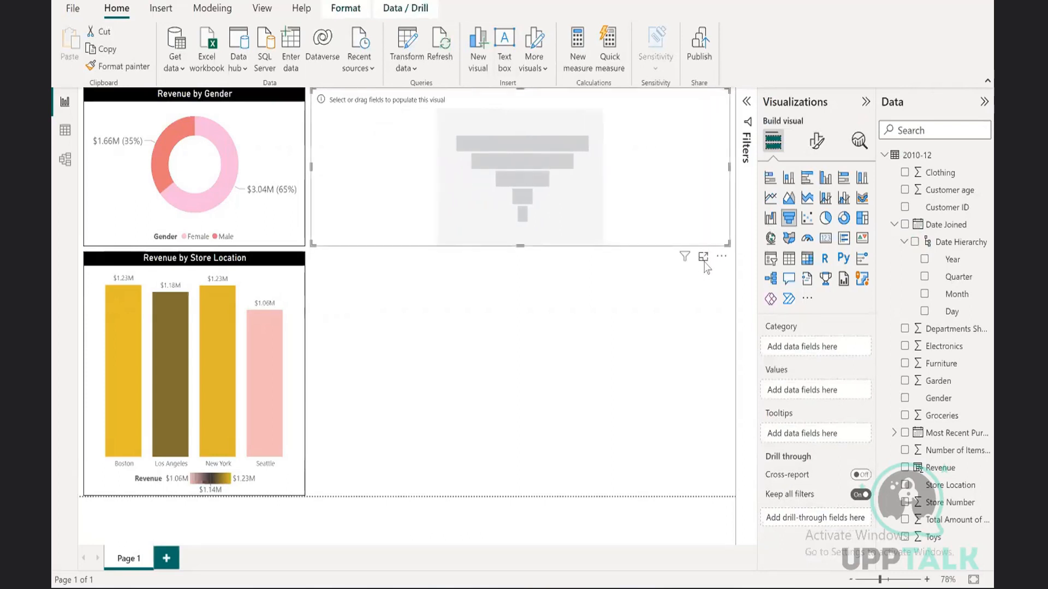
pyautogui.click(702, 257)
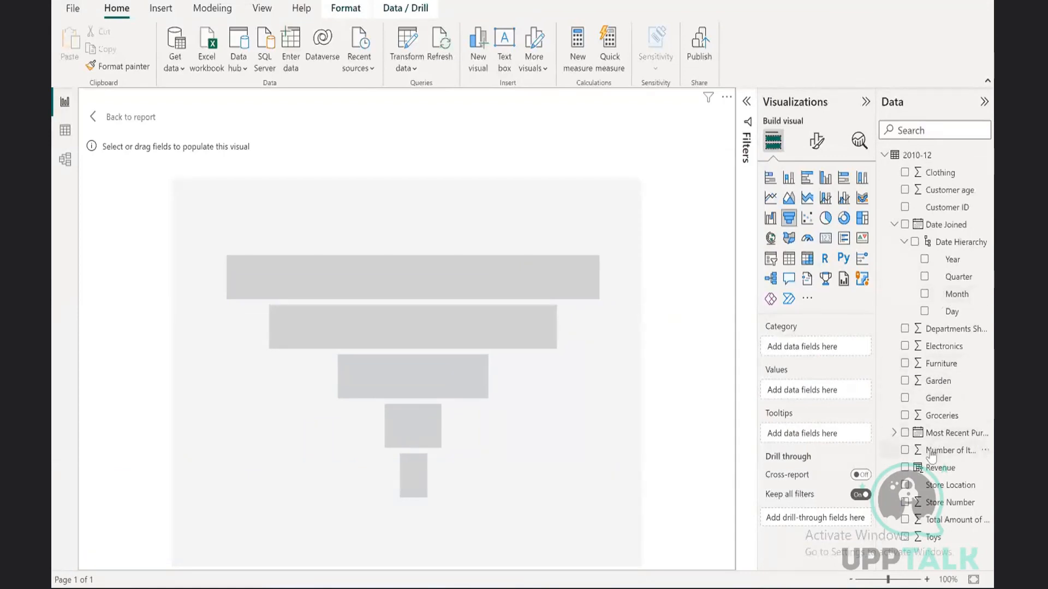
# Add the Revenue field to the funnel chart's values, with the Garden field left unselected
pyautogui.click(904, 381)
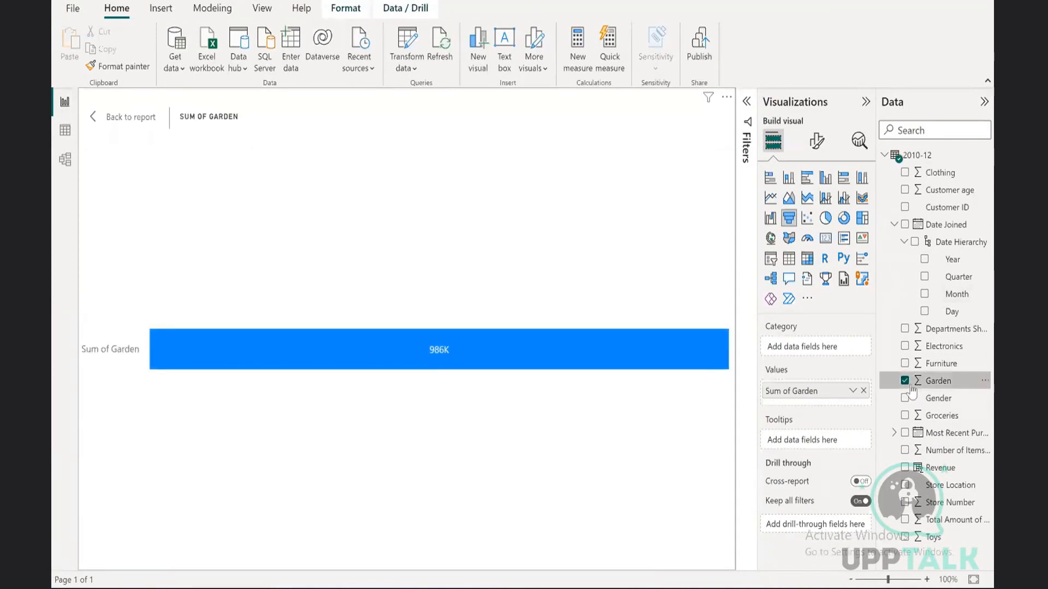
pyautogui.click(904, 380)
pyautogui.click(904, 467)
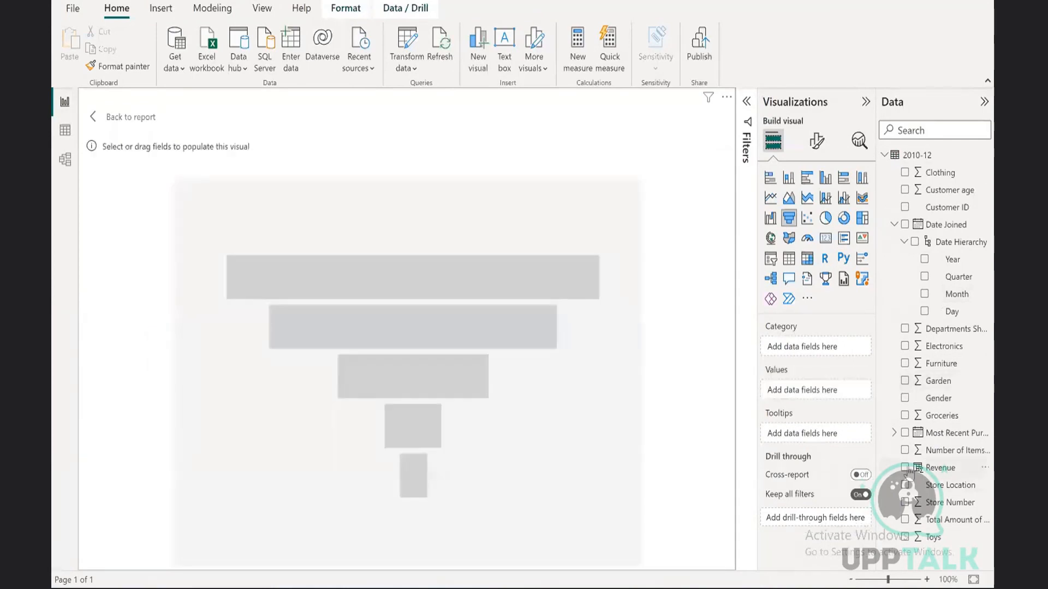
# Remove the Revenue field from the funnel chart's values
pyautogui.doubleClick(800, 396)
pyautogui.click(796, 393)
pyautogui.press('BackSpace')
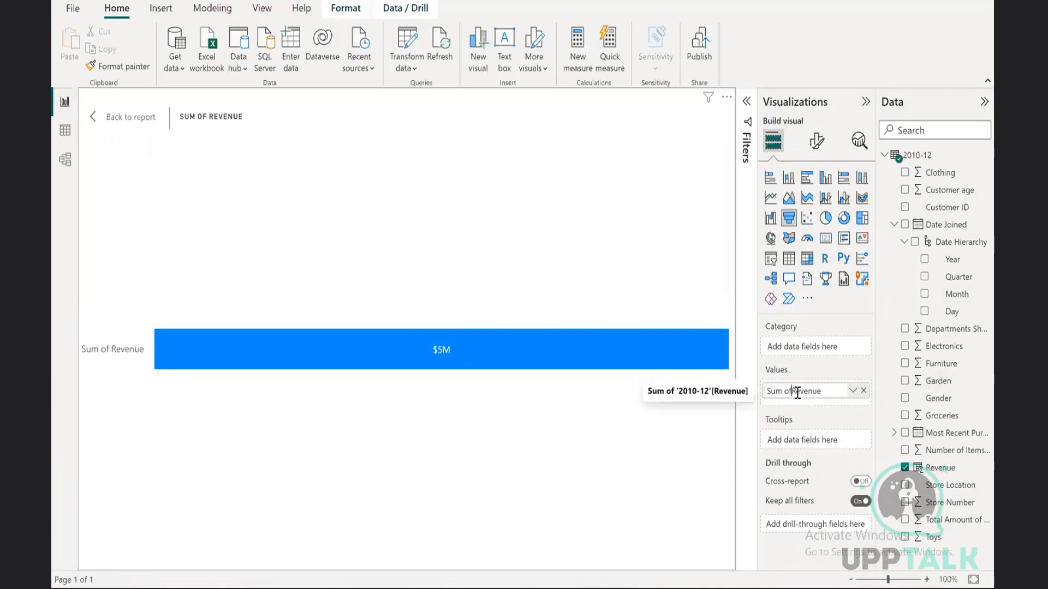
pyautogui.press('Return')
pyautogui.click(864, 390)
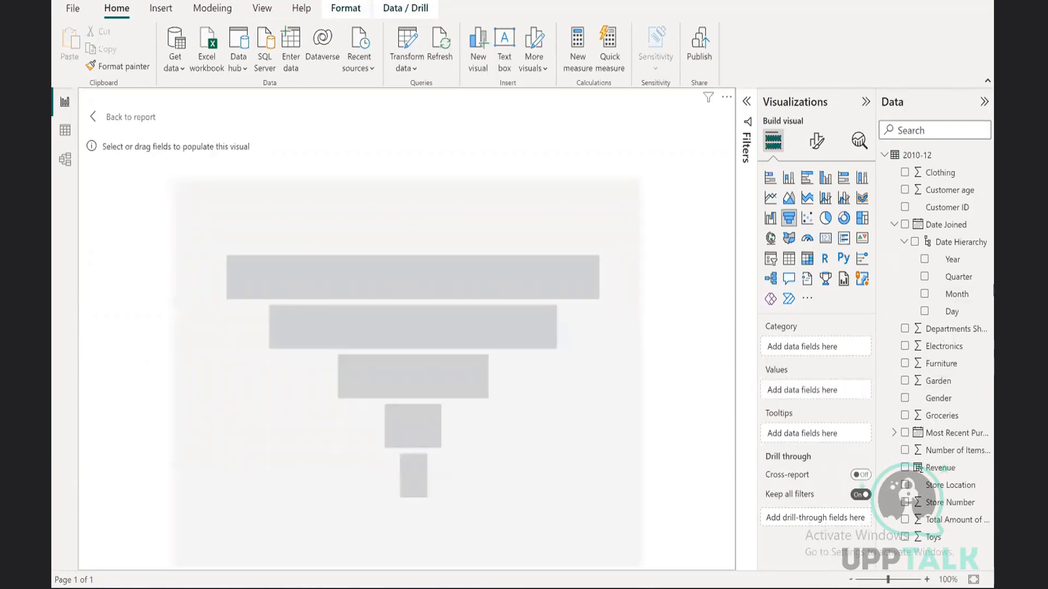
# Add the Customer ID field to the funnel chart's values and summarize it as Count (Distinct)
pyautogui.click(905, 208)
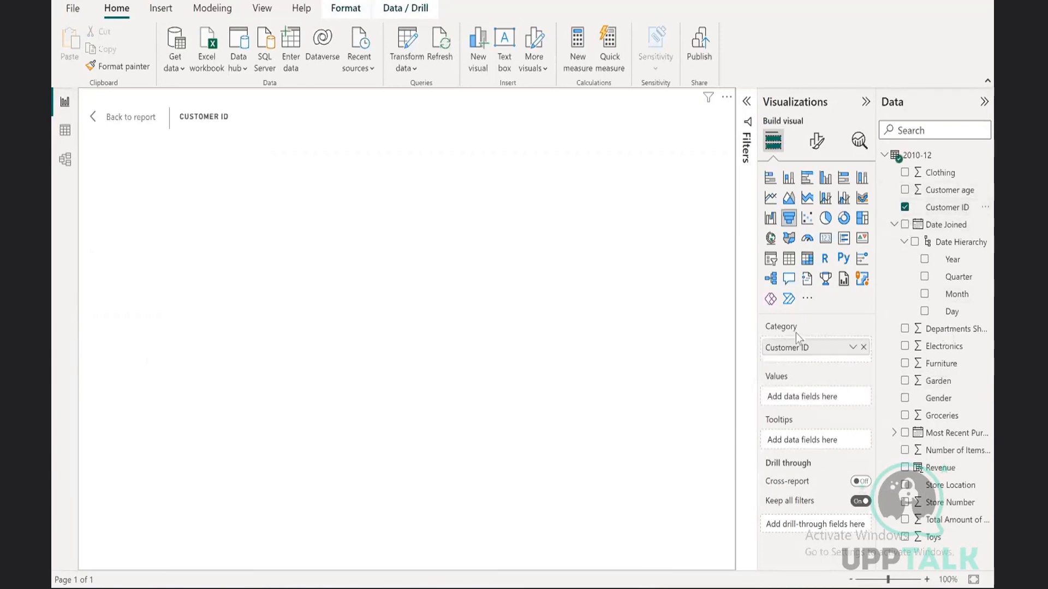
pyautogui.moveTo(792, 350); pyautogui.dragTo(798, 403)
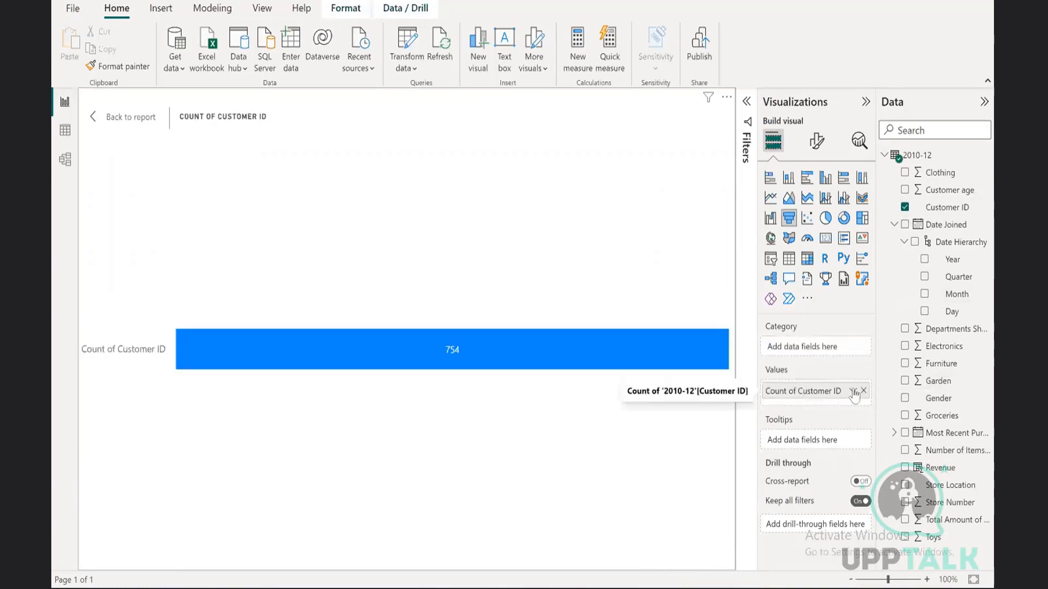
pyautogui.click(854, 391)
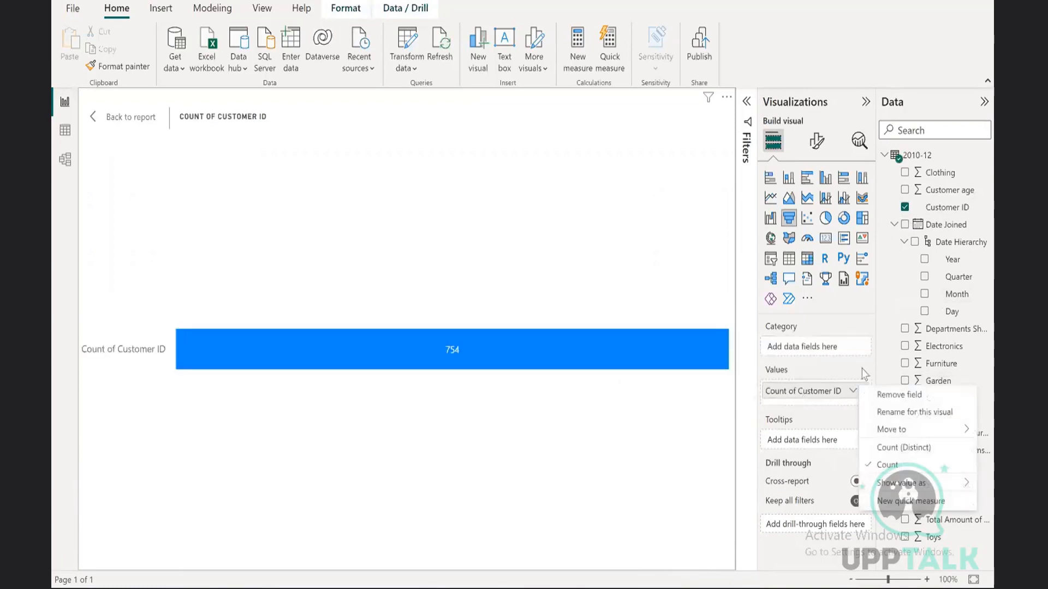
pyautogui.click(896, 450)
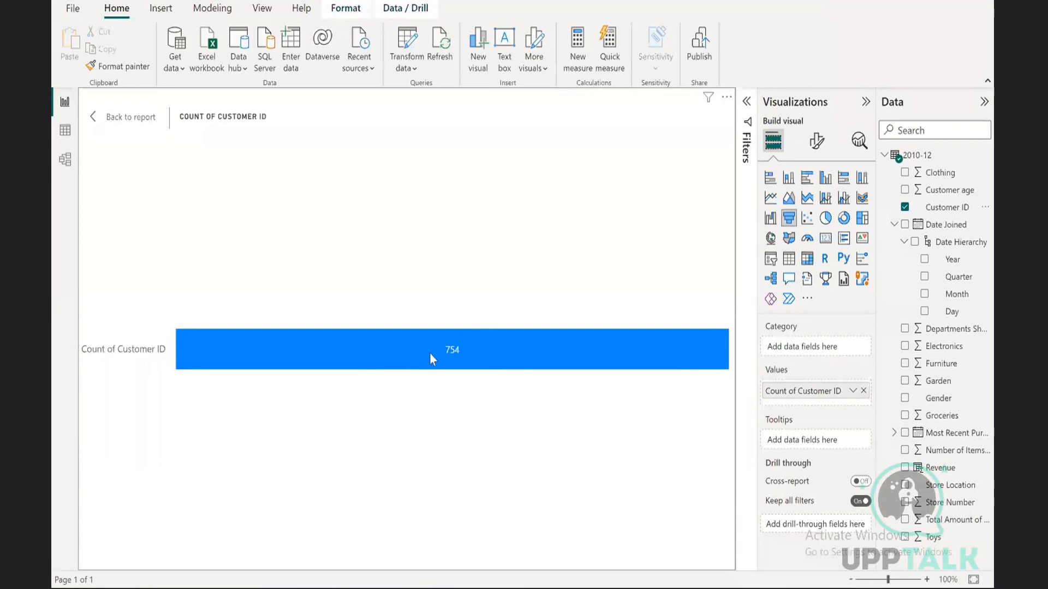
pyautogui.moveTo(486, 346)
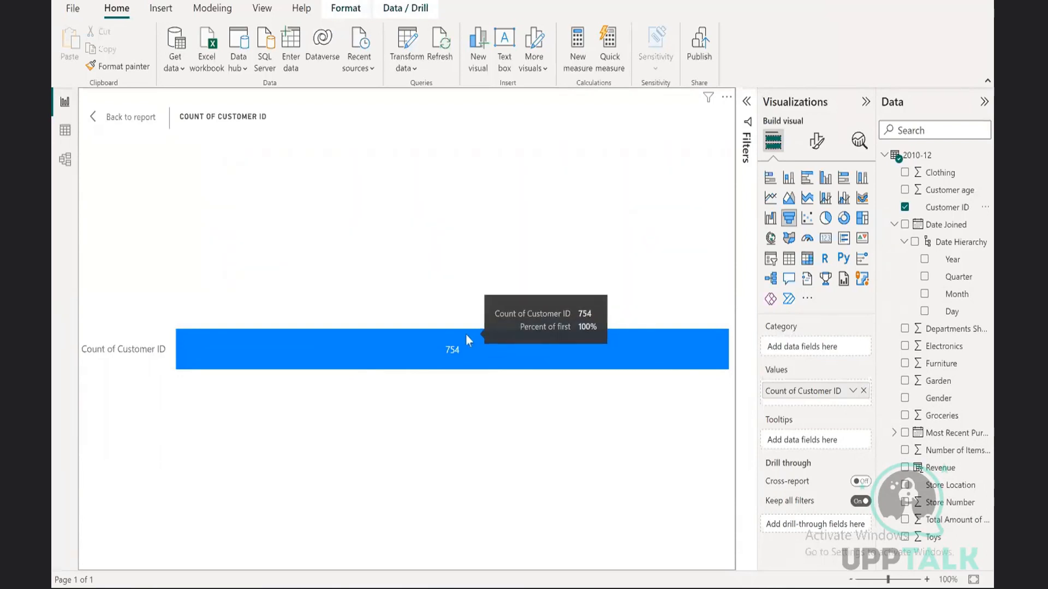
# Rename the Customer ID count in the funnel chart's values as Footfalls
pyautogui.doubleClick(791, 392)
pyautogui.write('Foot')
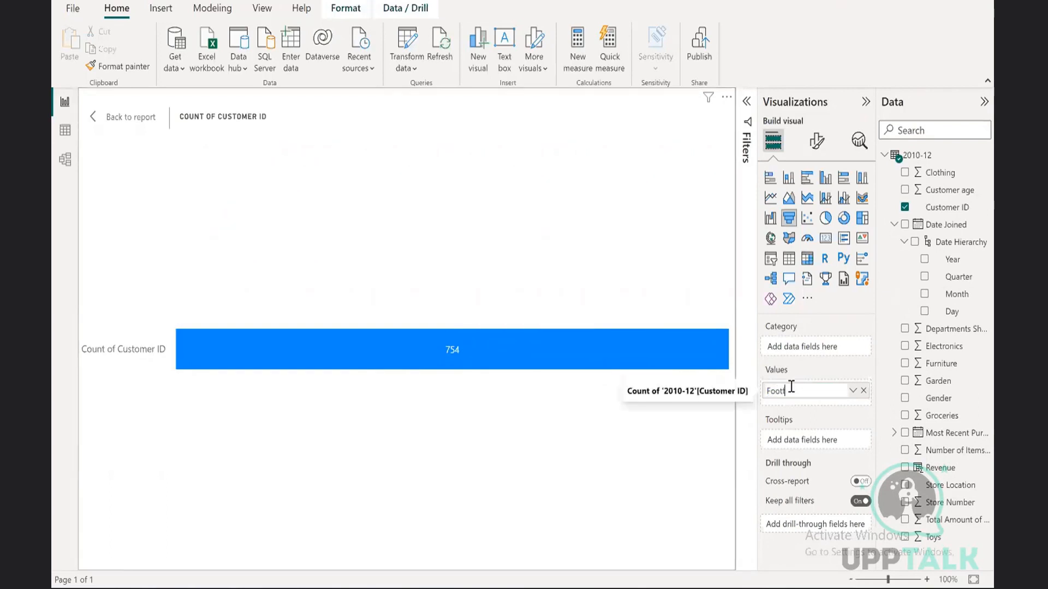
pyautogui.write('falls')
pyautogui.press('Return')
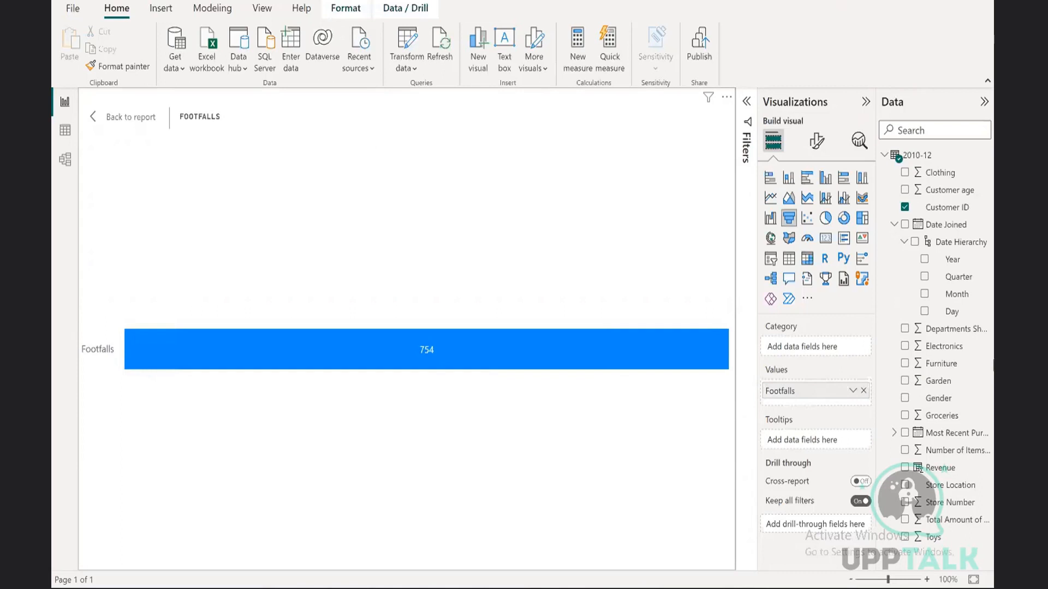
# Add Gender and Store Location as the funnel chart's categories and drill down from the Female bar to store locations
pyautogui.click(905, 399)
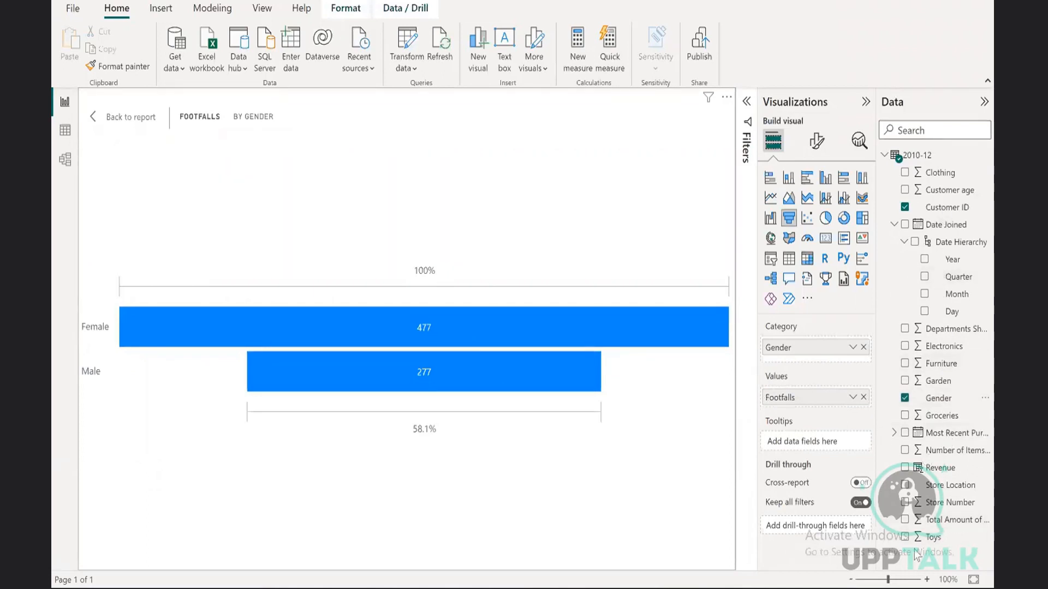
pyautogui.moveTo(907, 487); pyautogui.dragTo(802, 357)
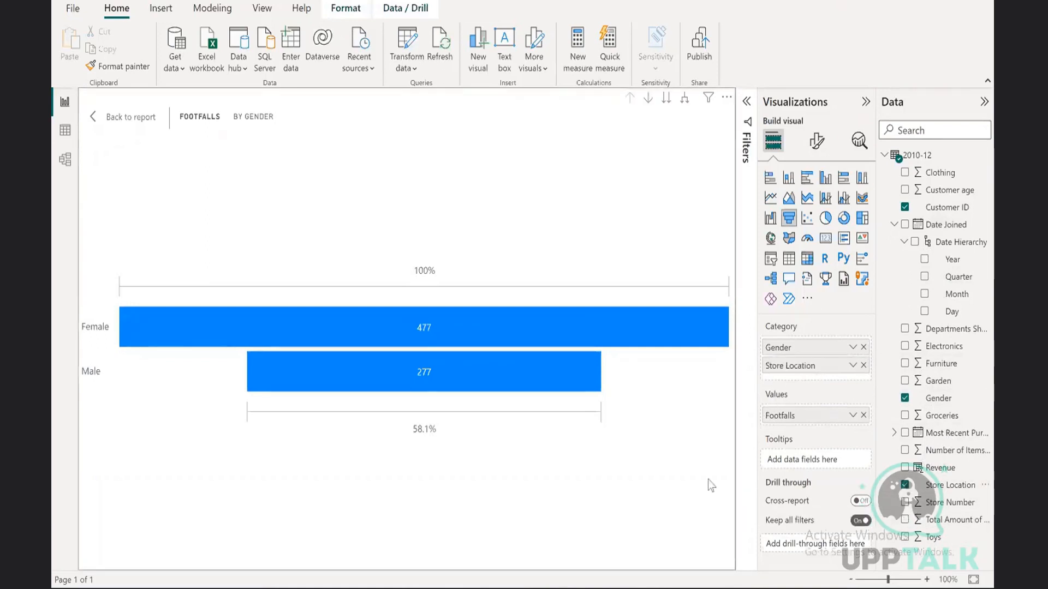
pyautogui.click(648, 97)
pyautogui.click(329, 328)
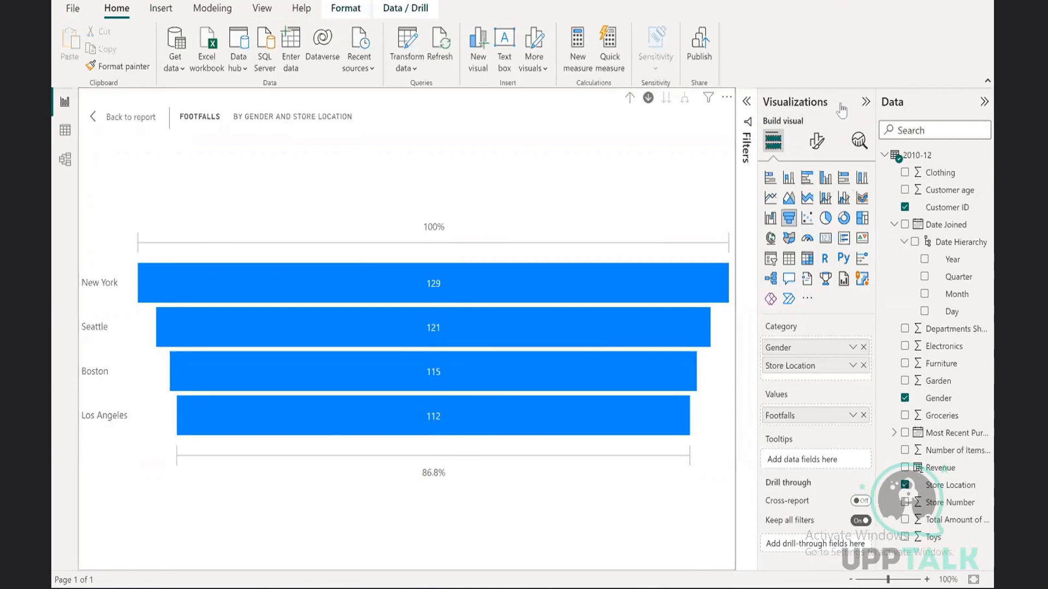
# Return to the report page and copy the Revenue by Store Location chart's formatting onto the funnel chart with Format Painter
pyautogui.click(808, 146)
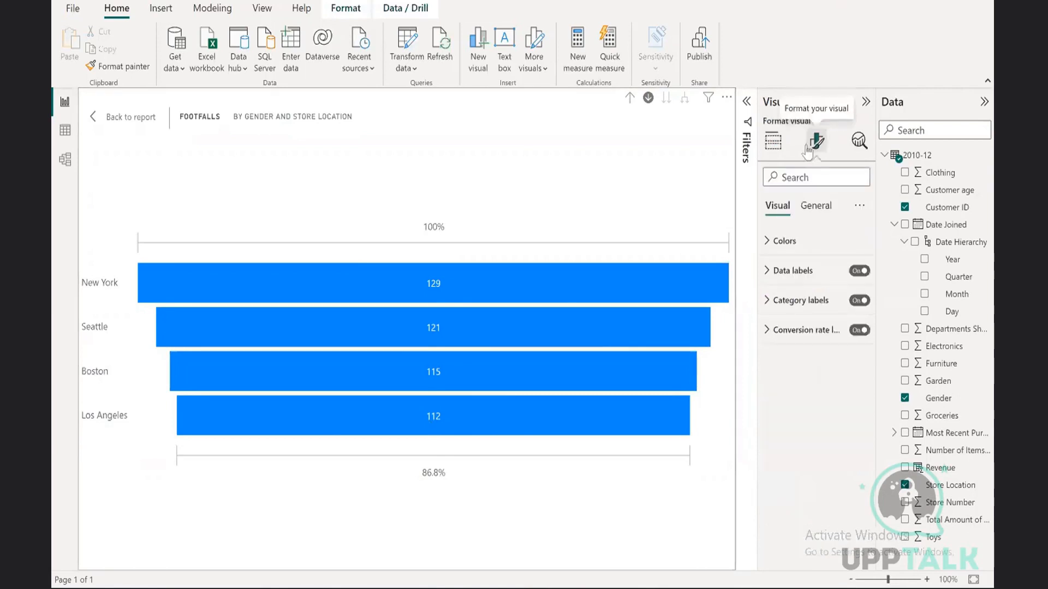
pyautogui.click(773, 142)
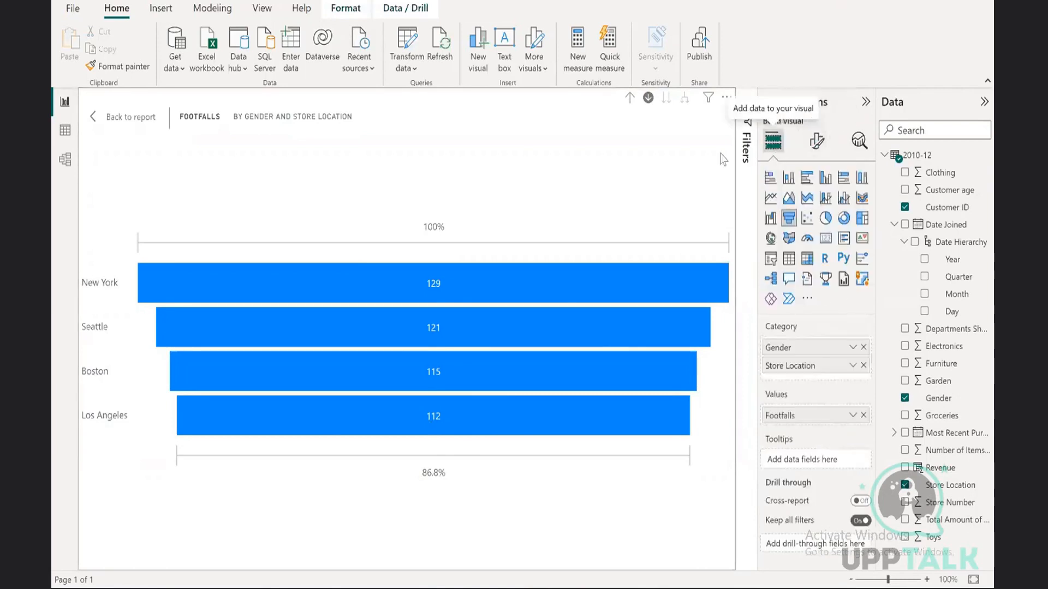
pyautogui.click(123, 113)
pyautogui.click(177, 272)
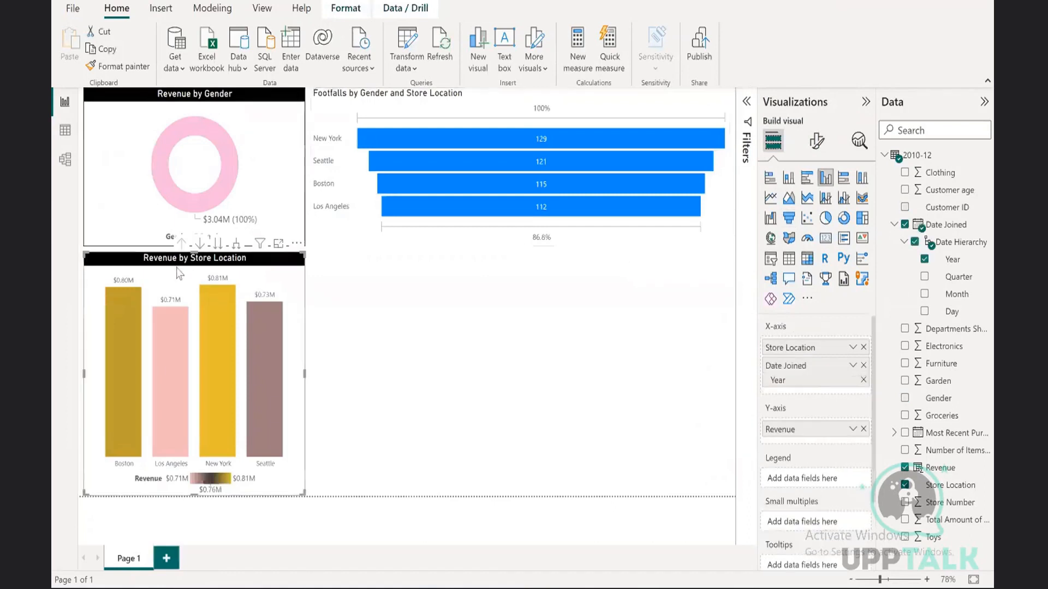
pyautogui.click(123, 67)
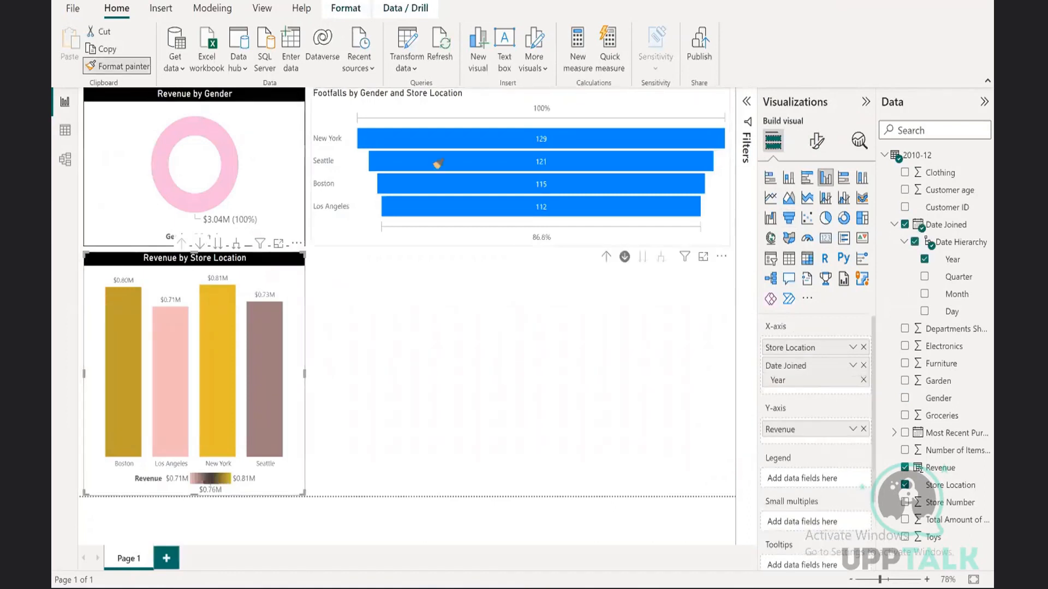
pyautogui.click(716, 188)
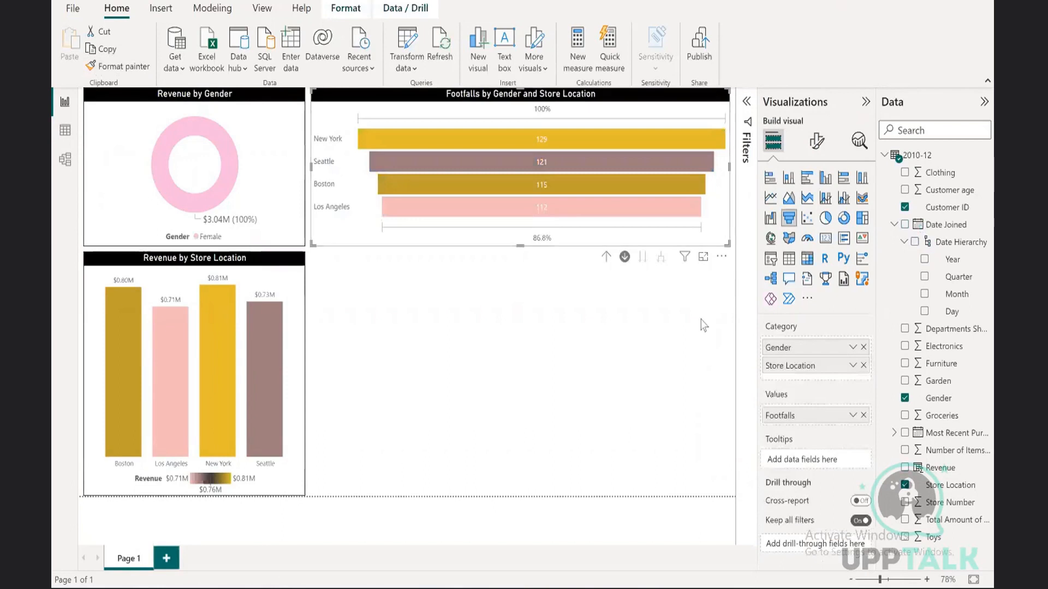
# In focus mode, base the funnel chart's colour gradient on Customer ID with the Count (Distinct) summarization
pyautogui.click(702, 256)
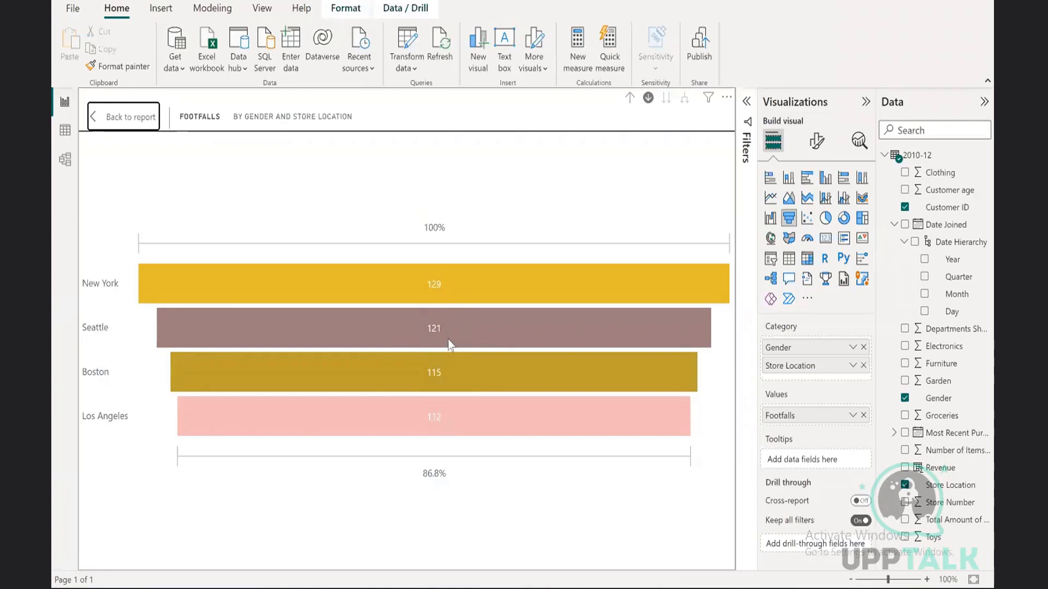
pyautogui.click(817, 141)
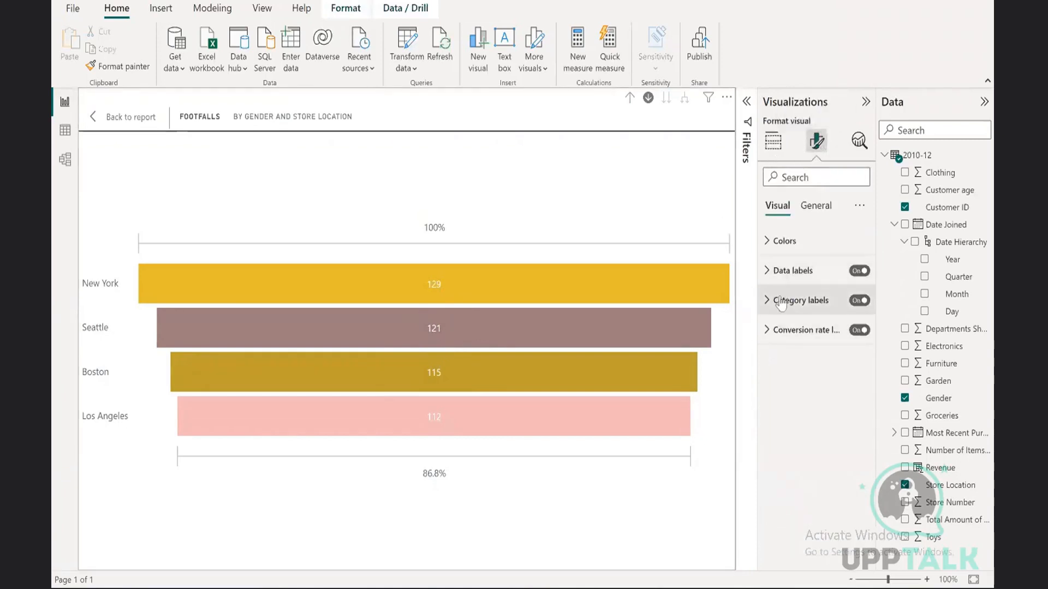
pyautogui.click(776, 240)
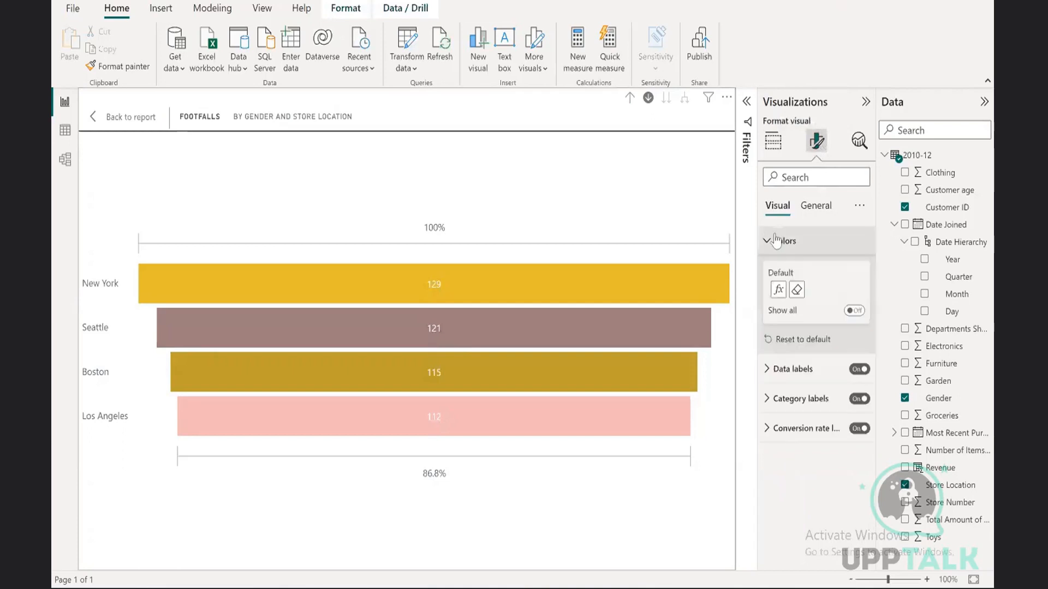
pyautogui.click(779, 290)
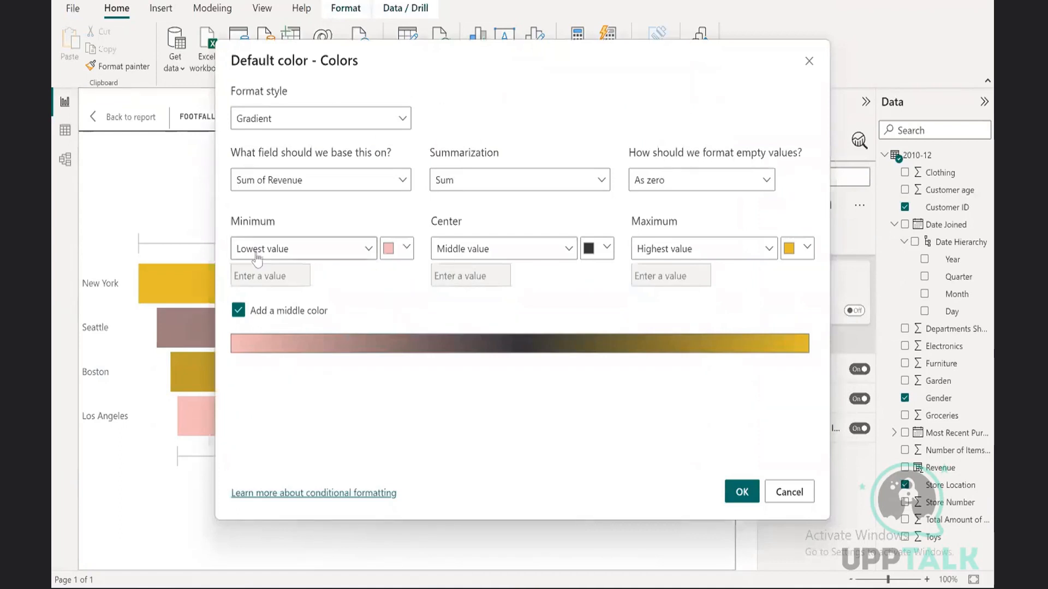
pyautogui.click(298, 184)
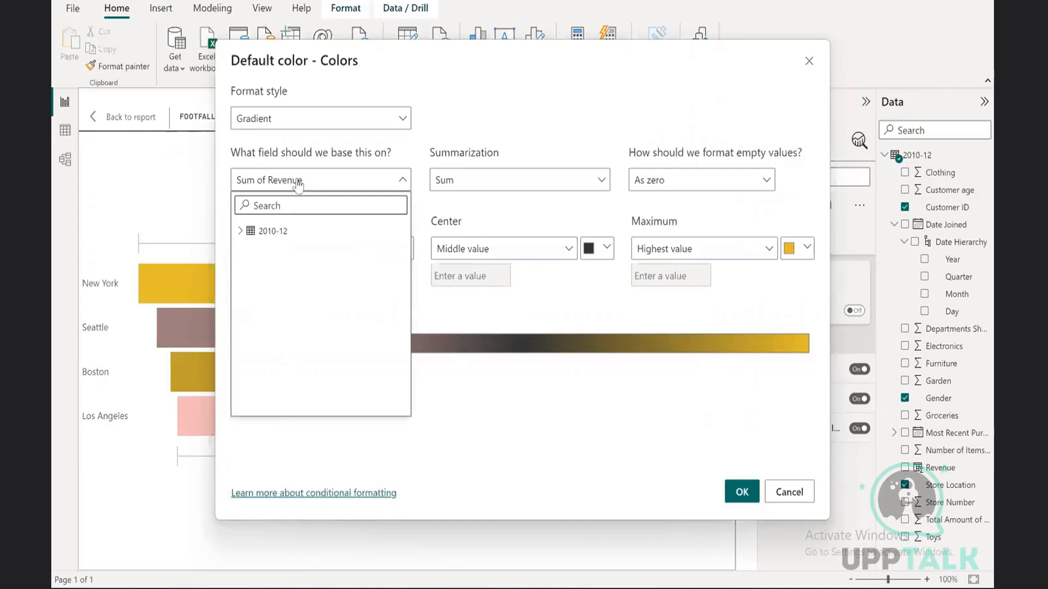
pyautogui.click(240, 231)
pyautogui.click(303, 284)
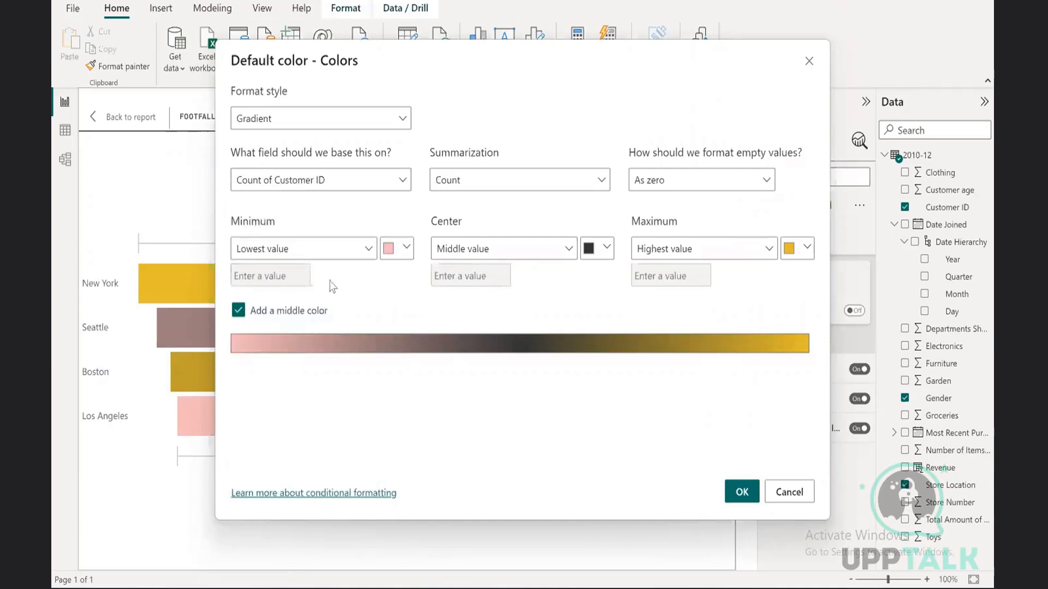
pyautogui.click(562, 181)
pyautogui.click(485, 213)
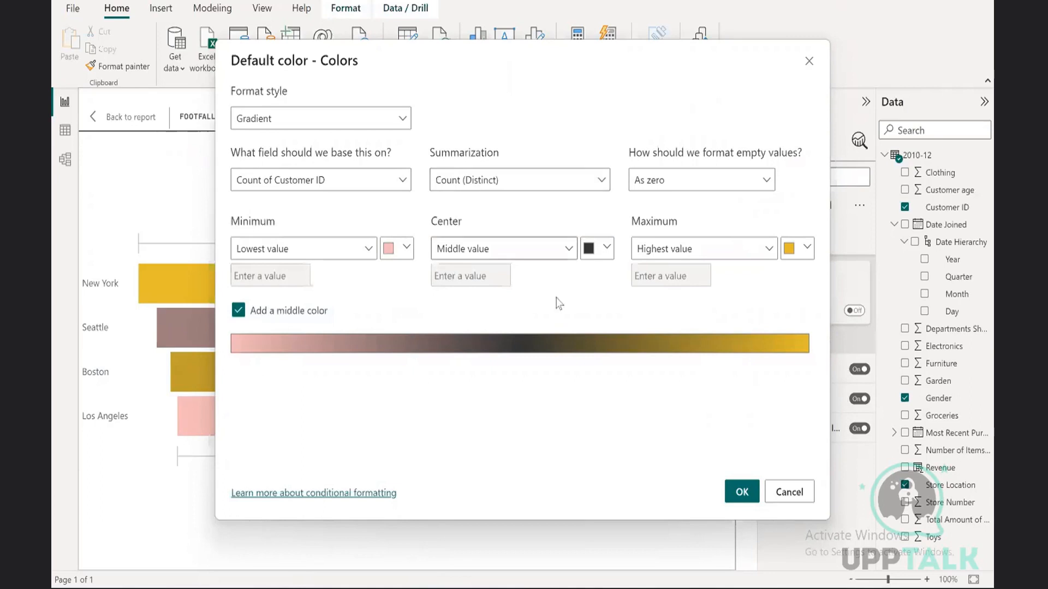
pyautogui.click(742, 493)
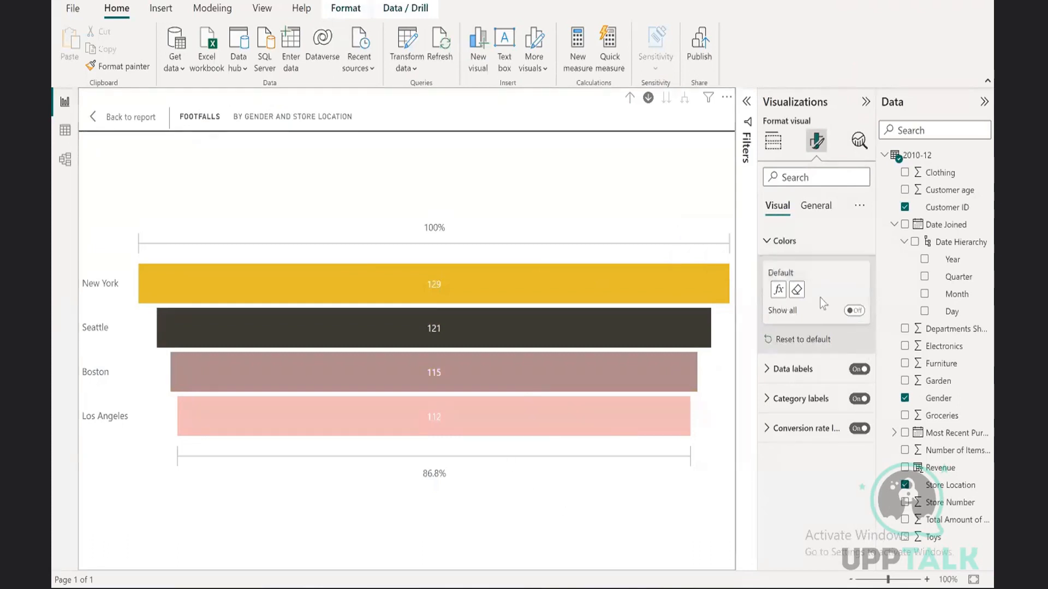
pyautogui.click(796, 243)
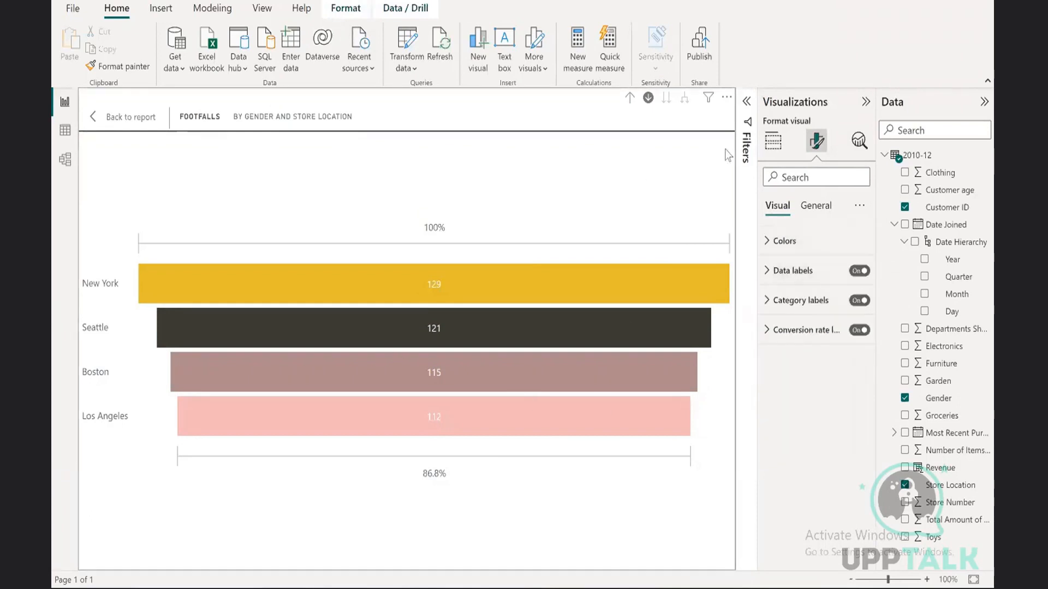
pyautogui.click(772, 141)
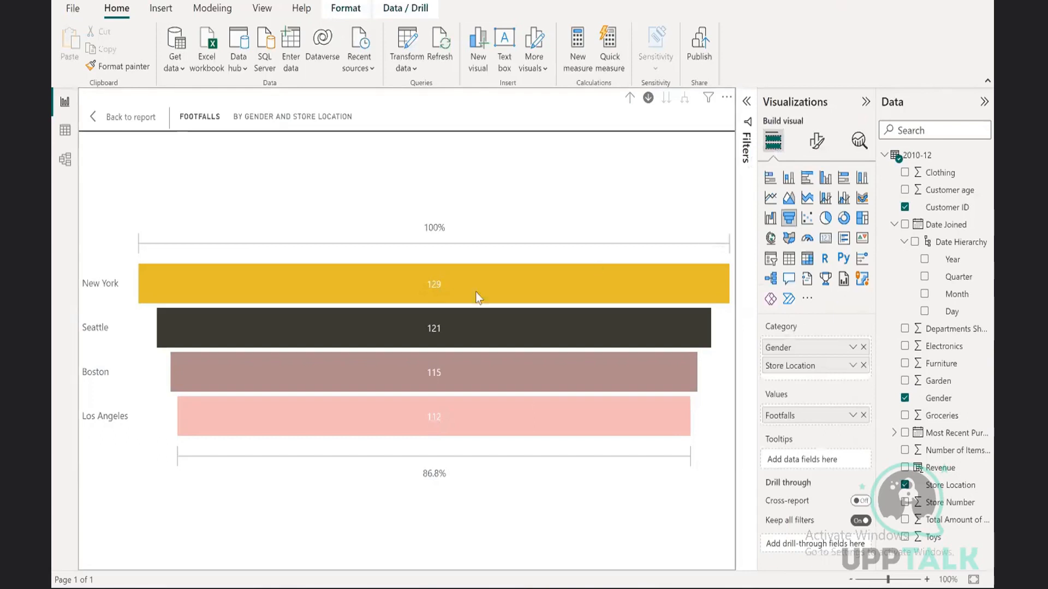
# Examine the footfalls, percent of first and percent of previous for the store bars in the funnel chart
pyautogui.moveTo(460, 286)
pyautogui.moveTo(458, 415)
pyautogui.moveTo(491, 417)
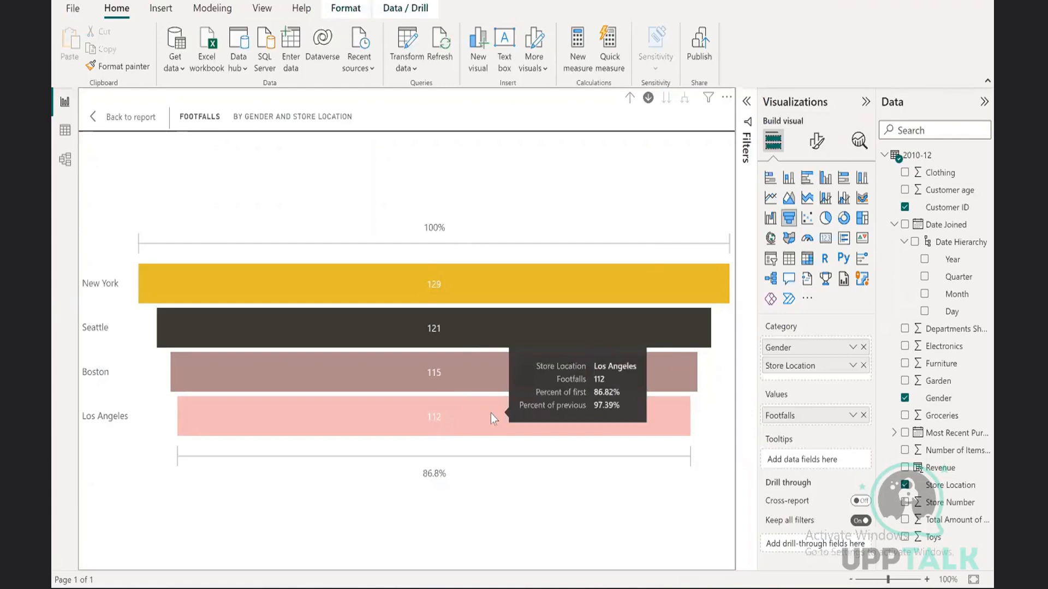
pyautogui.moveTo(489, 366)
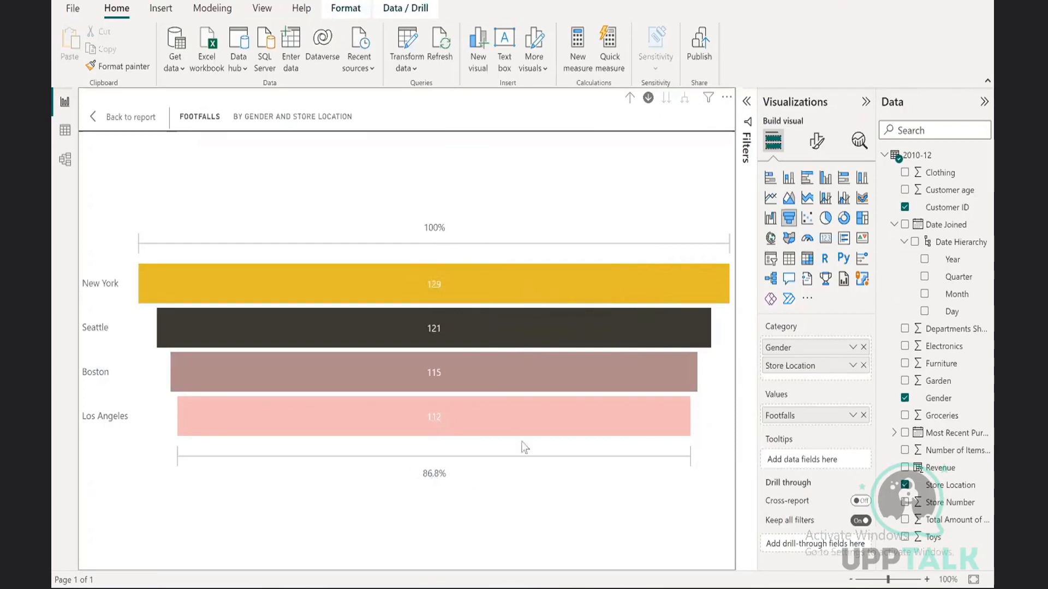
pyautogui.moveTo(543, 288)
pyautogui.moveTo(543, 319)
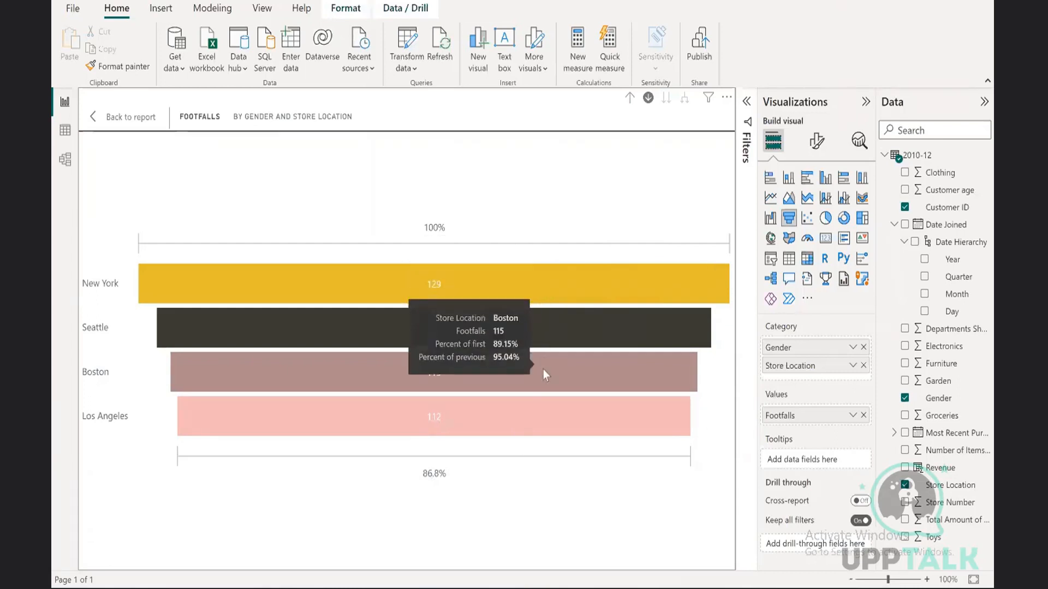
pyautogui.moveTo(537, 410)
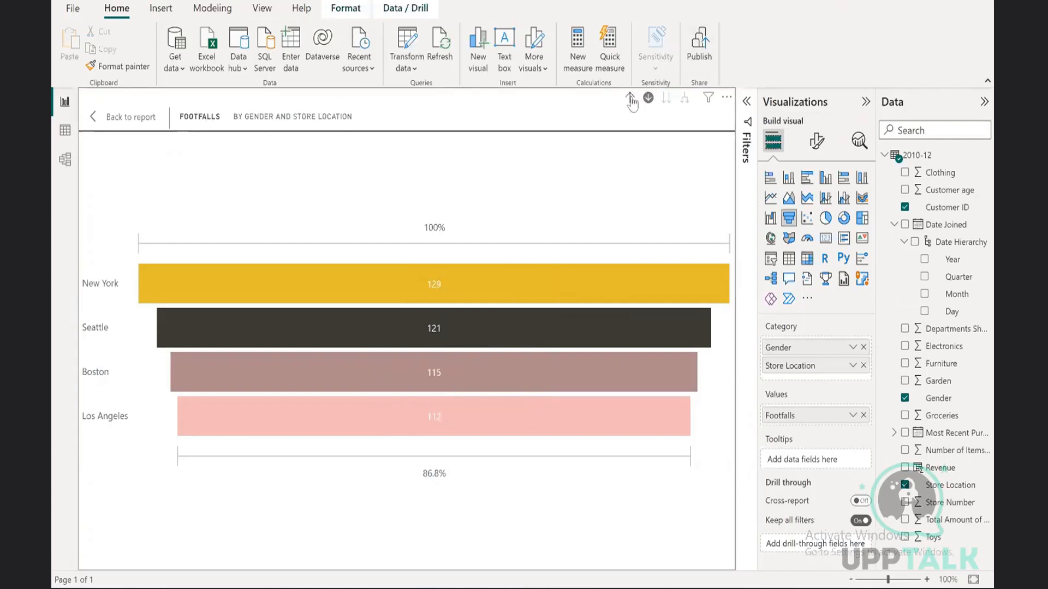
# Drill back up to gender in the funnel chart and drill down from the Male bar to store locations
pyautogui.click(631, 102)
pyautogui.click(343, 381)
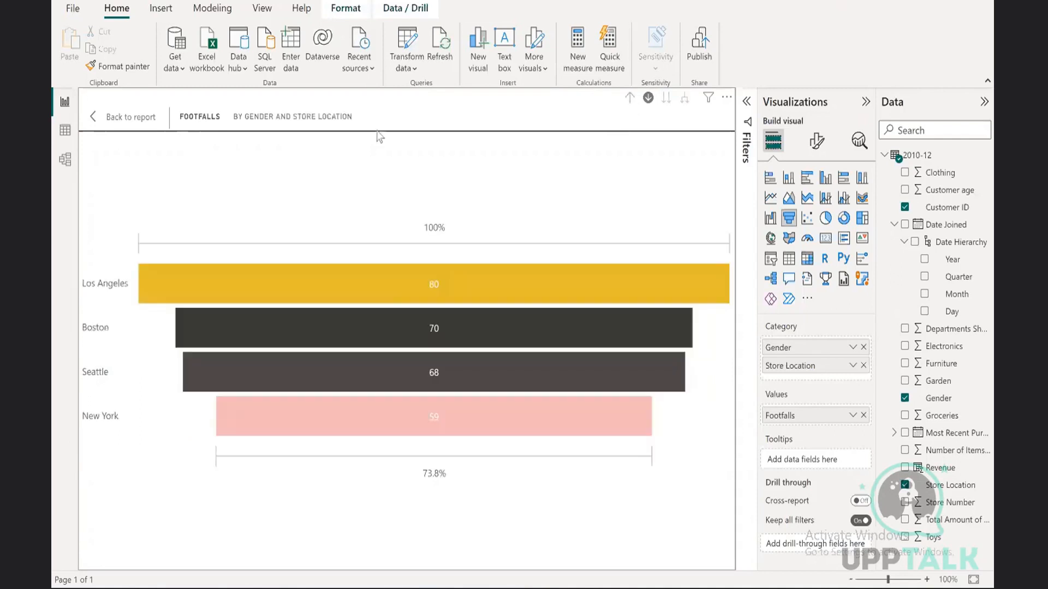